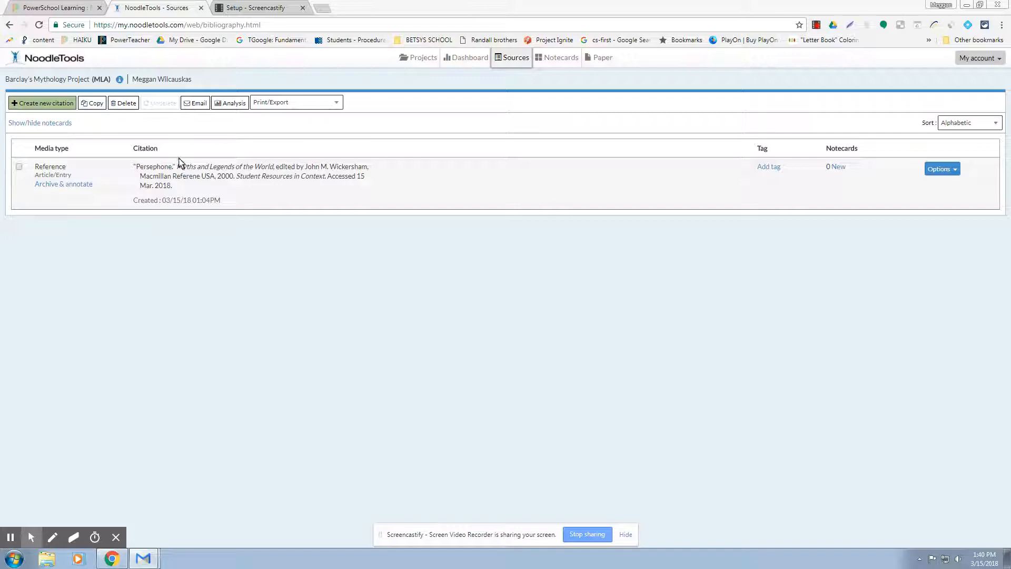
# Switch to the school library's PowerSchool Learning site and open the Greek Mythology page under Pathfinders.
pyautogui.click(83, 8)
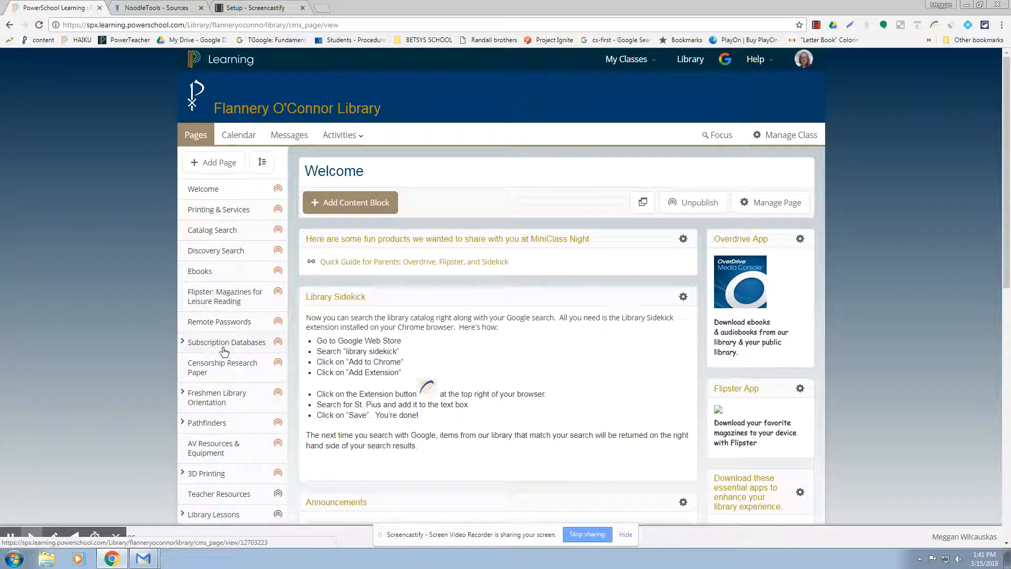
pyautogui.scroll(-5, 217, 348)
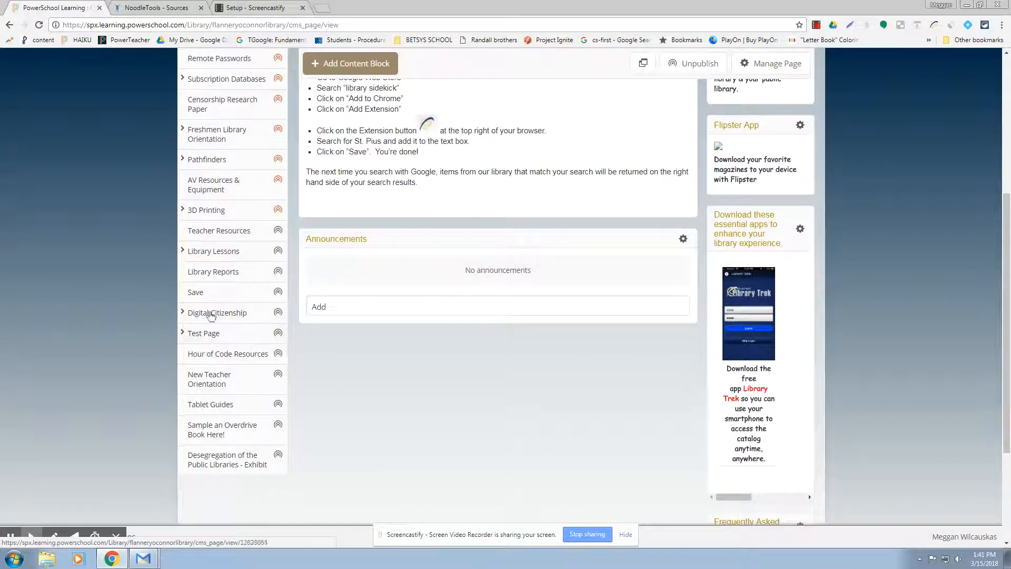
pyautogui.click(200, 160)
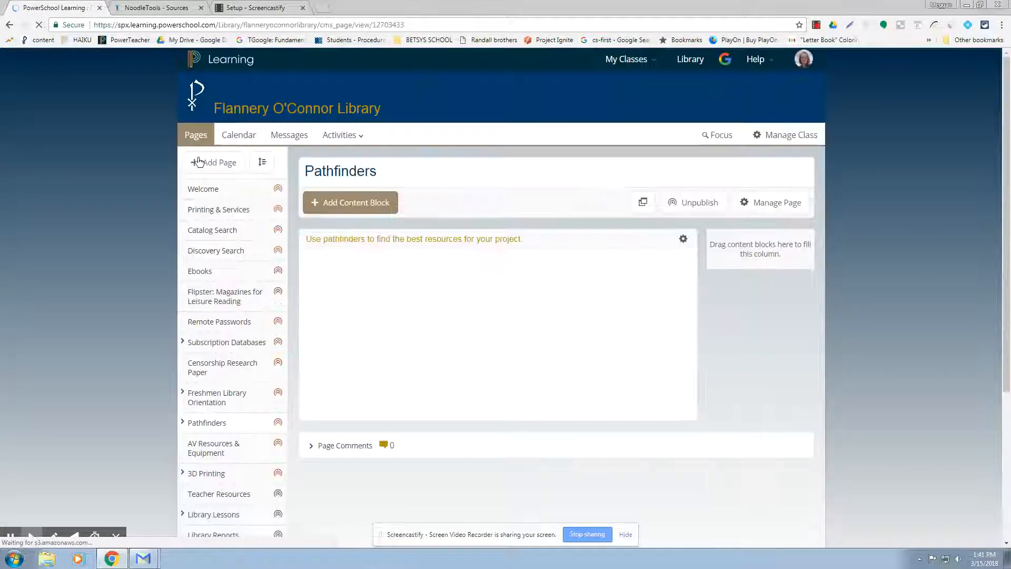
pyautogui.scroll(-8, 226, 406)
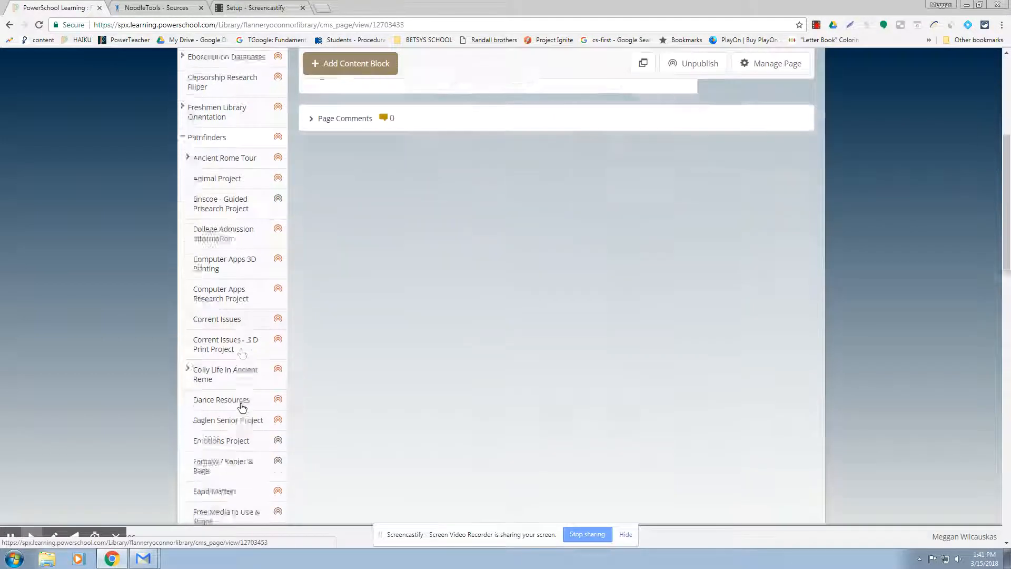
pyautogui.click(236, 471)
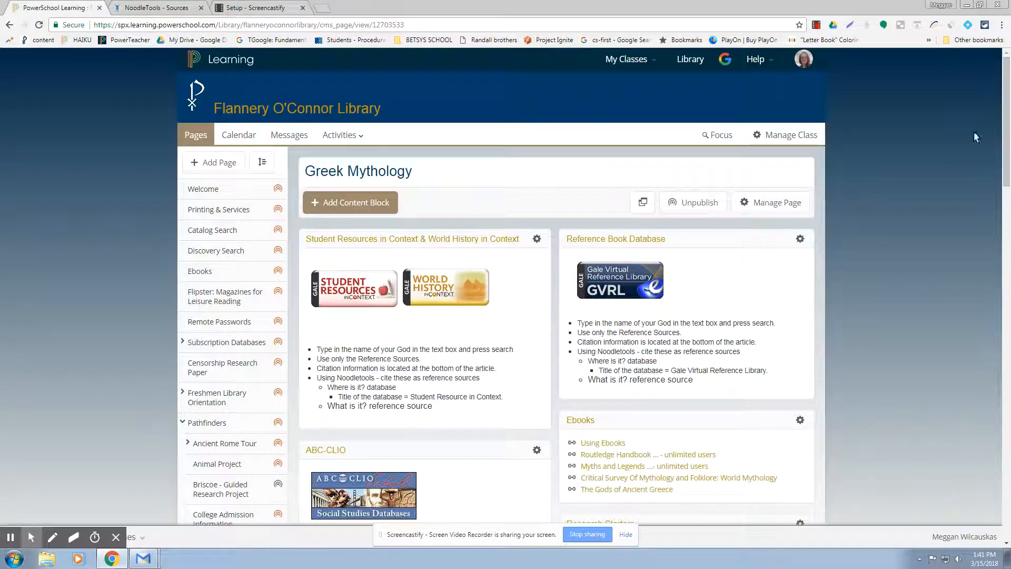
# Switch to NoodleTools and open the list of projects.
pyautogui.click(208, 12)
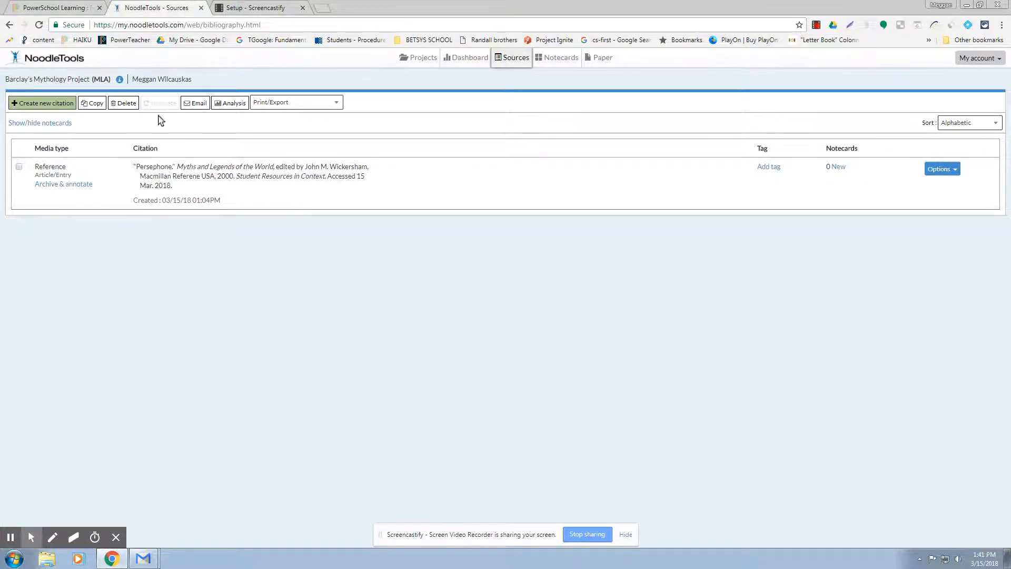
pyautogui.click(420, 61)
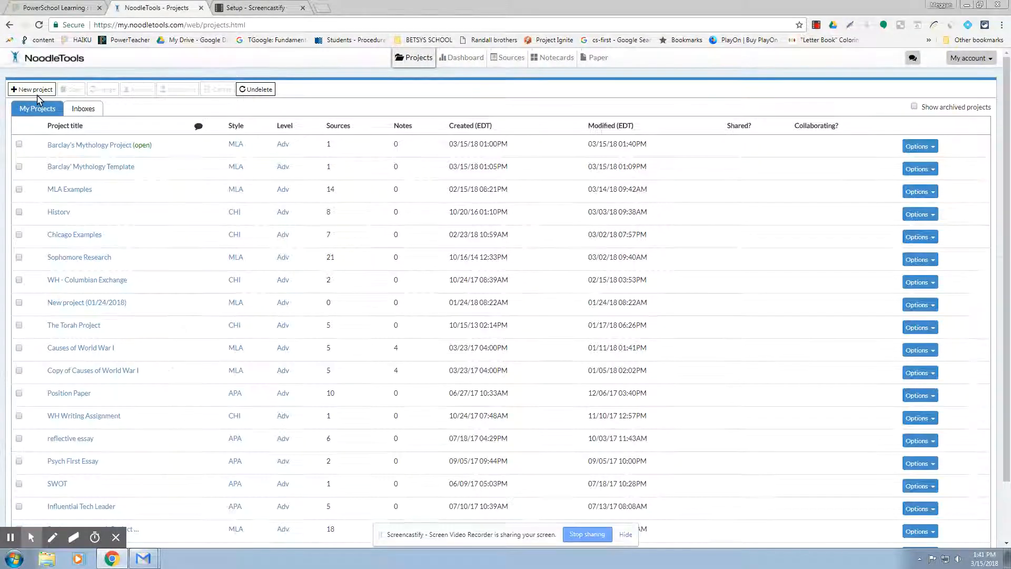
pyautogui.click(36, 91)
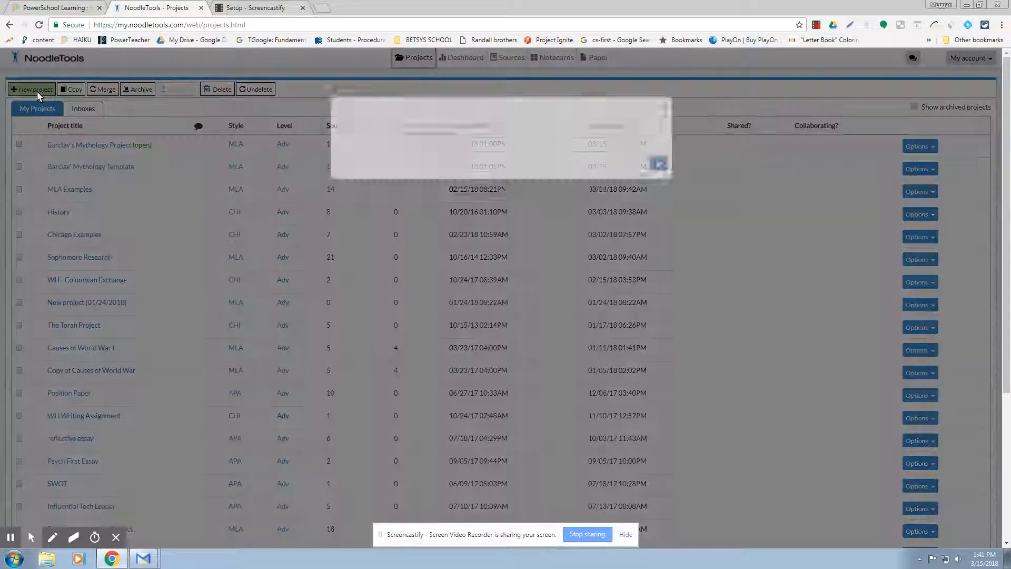
pyautogui.click(401, 181)
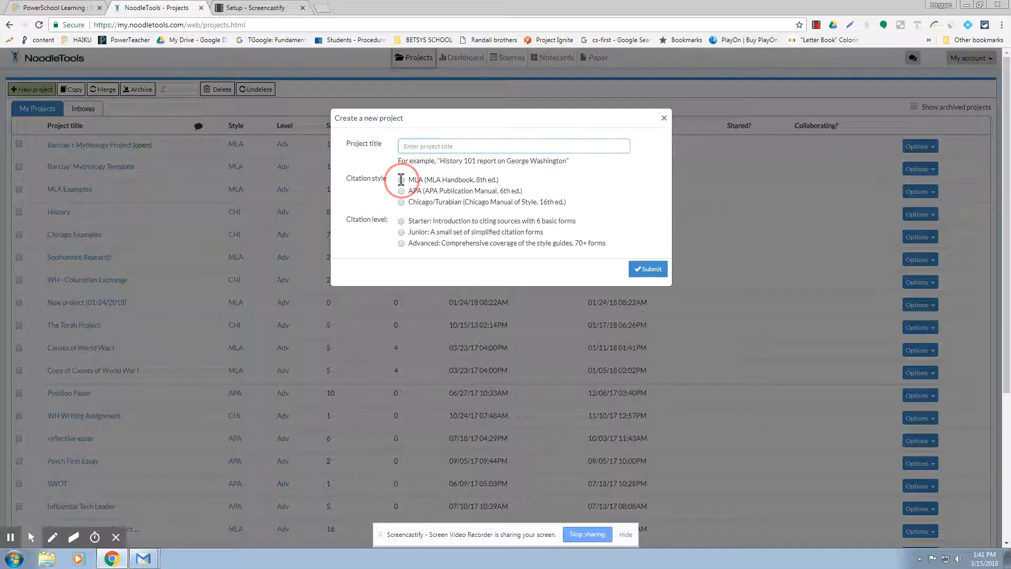
pyautogui.click(664, 119)
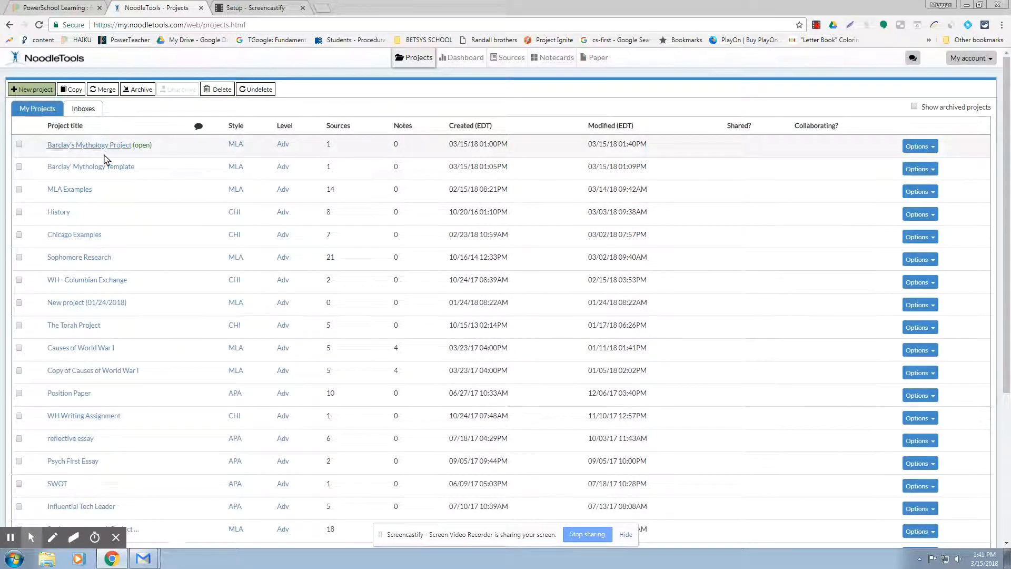
# Open the existing Mythology Project and show its sources.
pyautogui.click(99, 146)
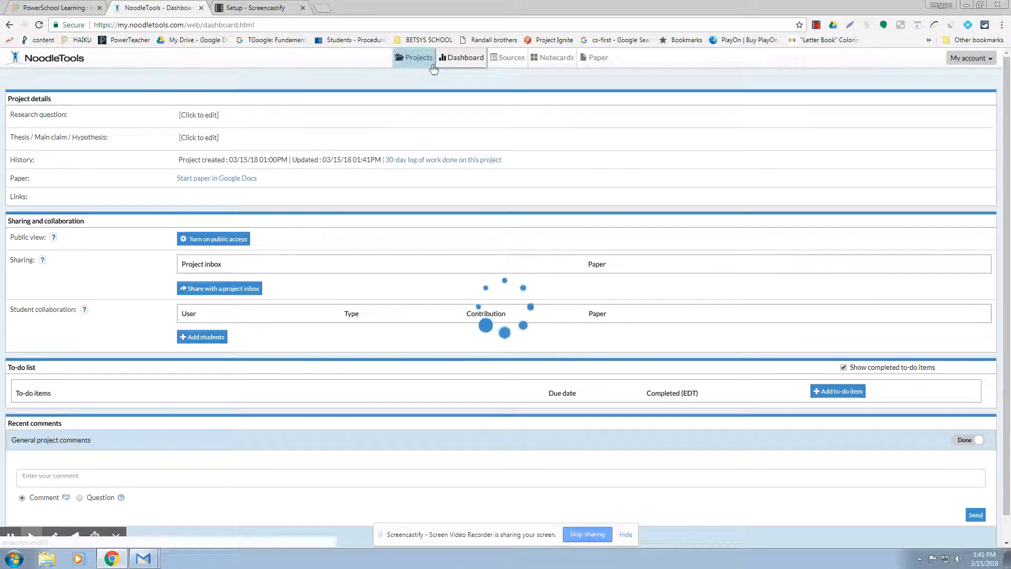
pyautogui.click(510, 60)
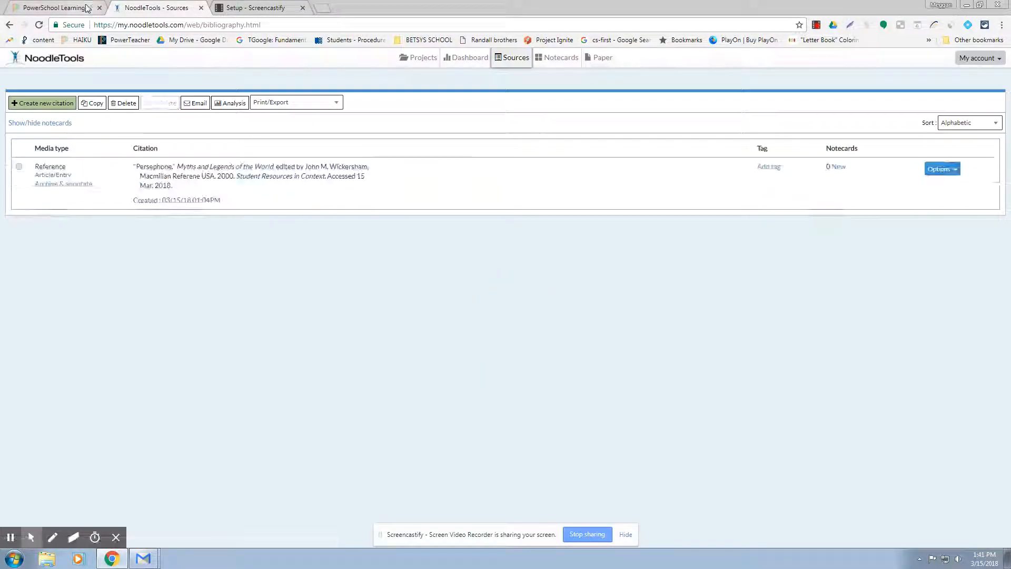
# Search the web for "ipevo chrome" in a new browser tab and launch IPEVO Presenter from its Chrome Web Store page.
pyautogui.click(87, 9)
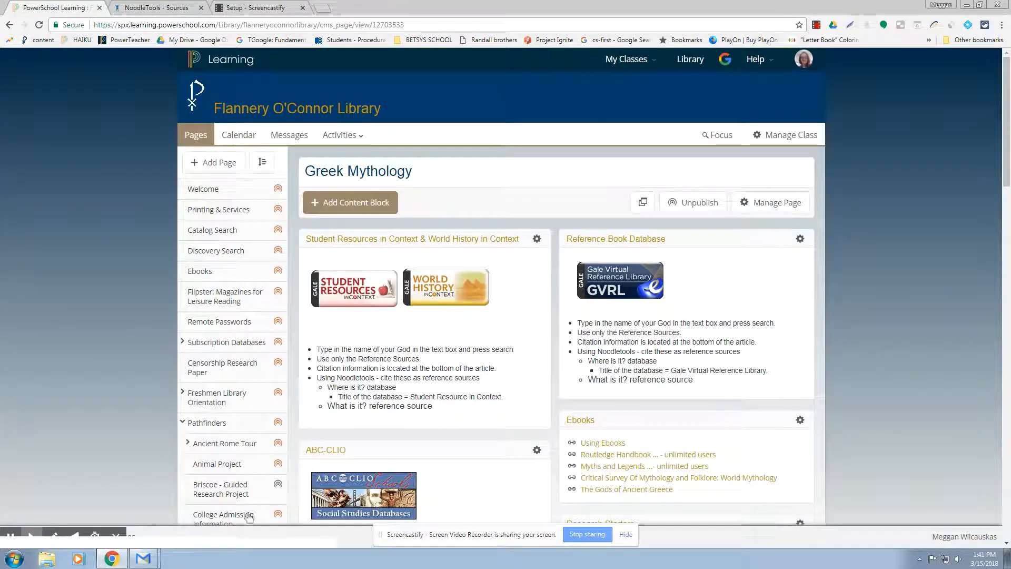
pyautogui.click(322, 8)
pyautogui.write('ipe')
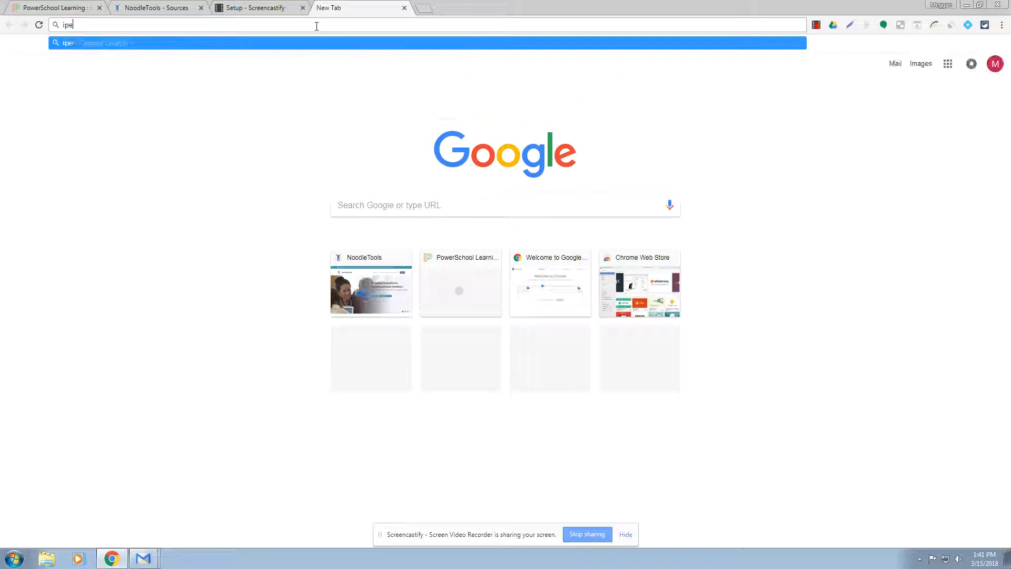
pyautogui.write('vo chrome')
pyautogui.press('Return')
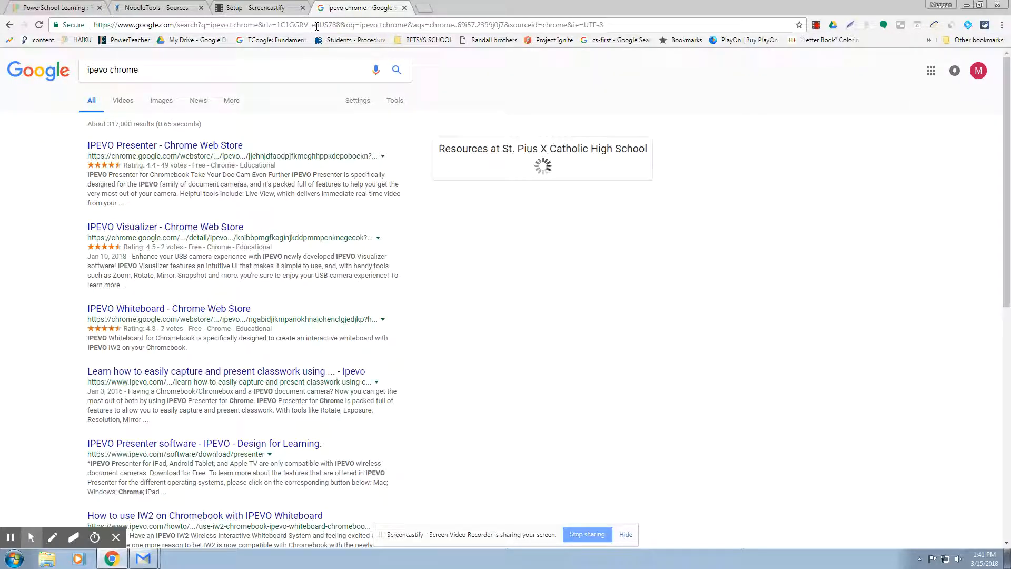
pyautogui.click(158, 145)
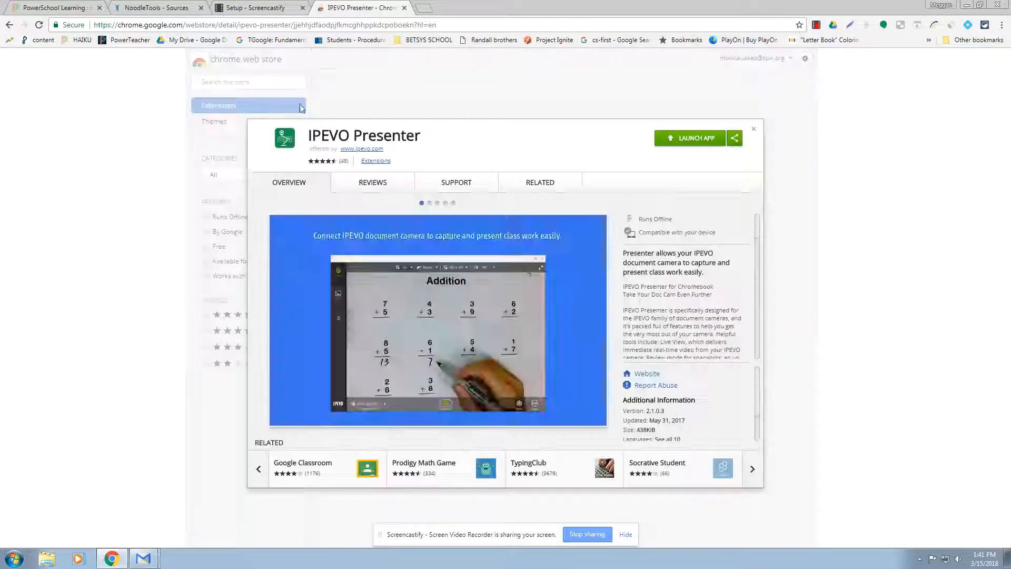
pyautogui.click(674, 140)
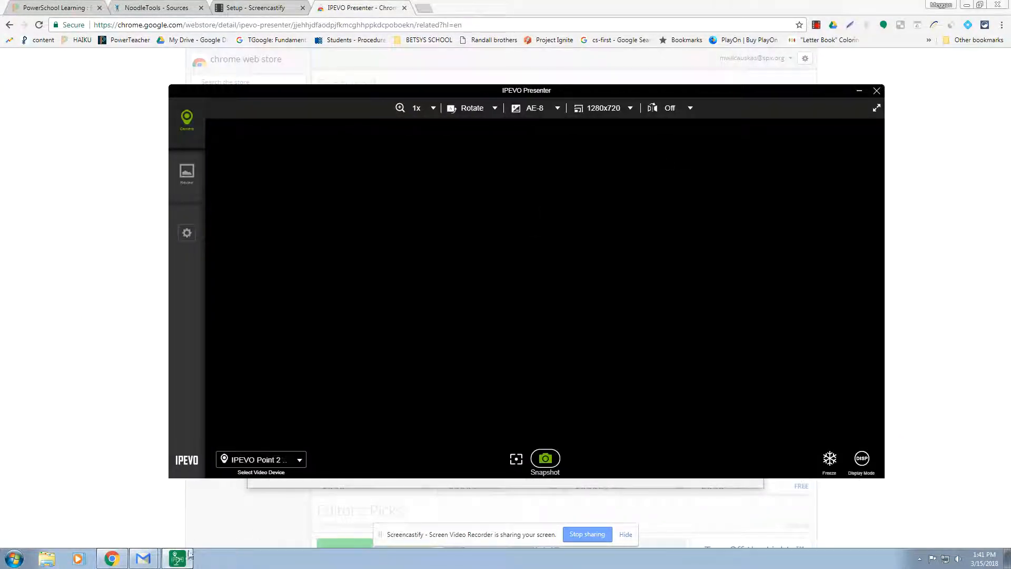
# Rotate the document camera image in IPEVO Presenter so the book's text reads upright.
pyautogui.moveTo(179, 558)
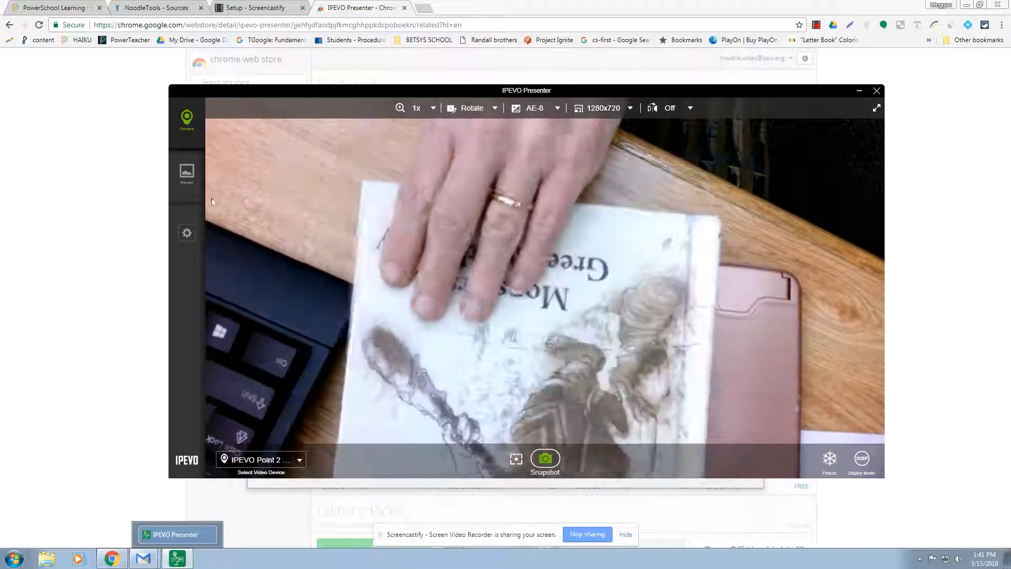
pyautogui.click(433, 109)
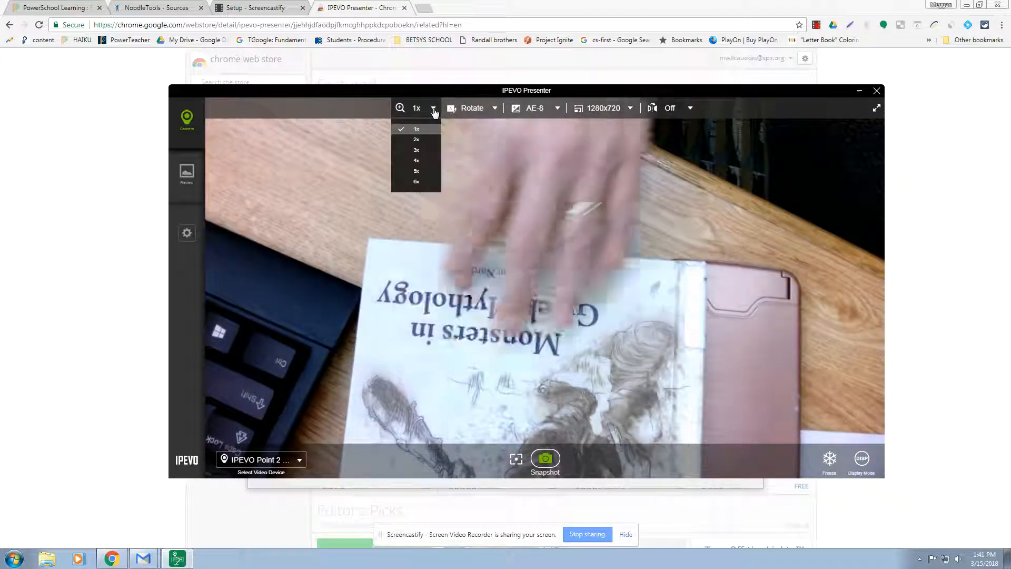
pyautogui.click(494, 108)
pyautogui.click(475, 137)
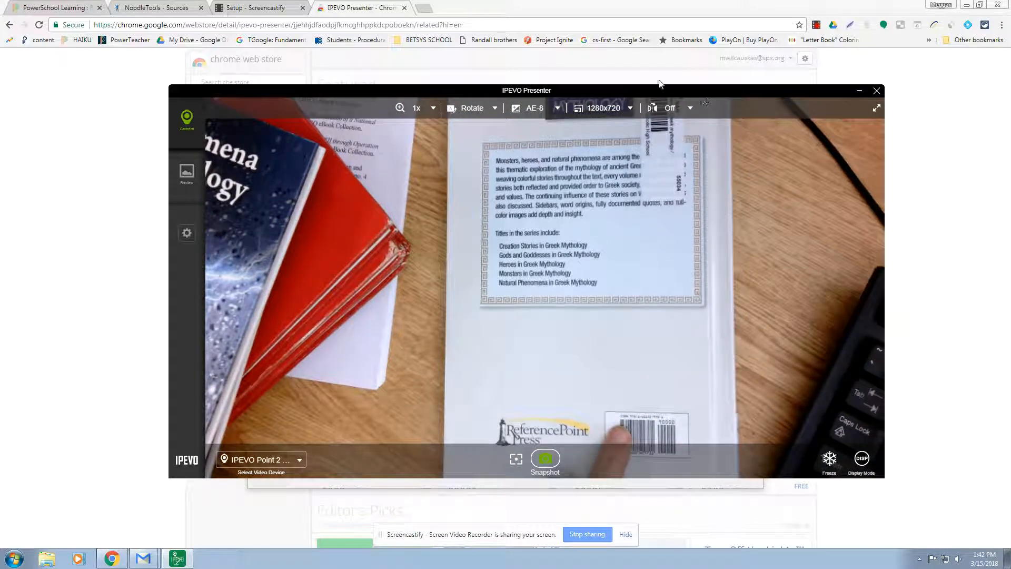
# Switch to NoodleTools and create a new citation for a Book accessed as Print or in-hand.
pyautogui.click(177, 9)
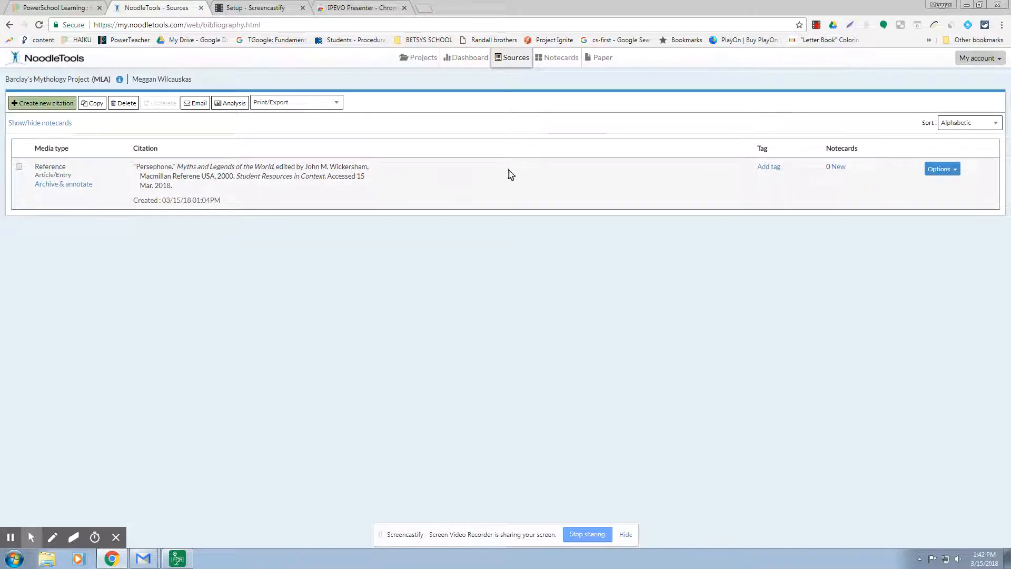
pyautogui.click(47, 103)
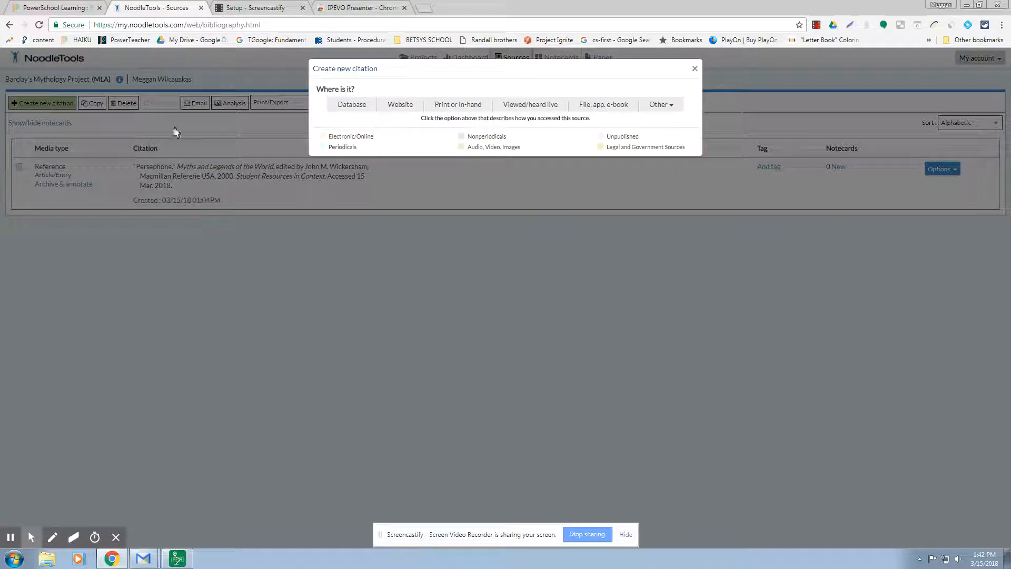
pyautogui.click(441, 106)
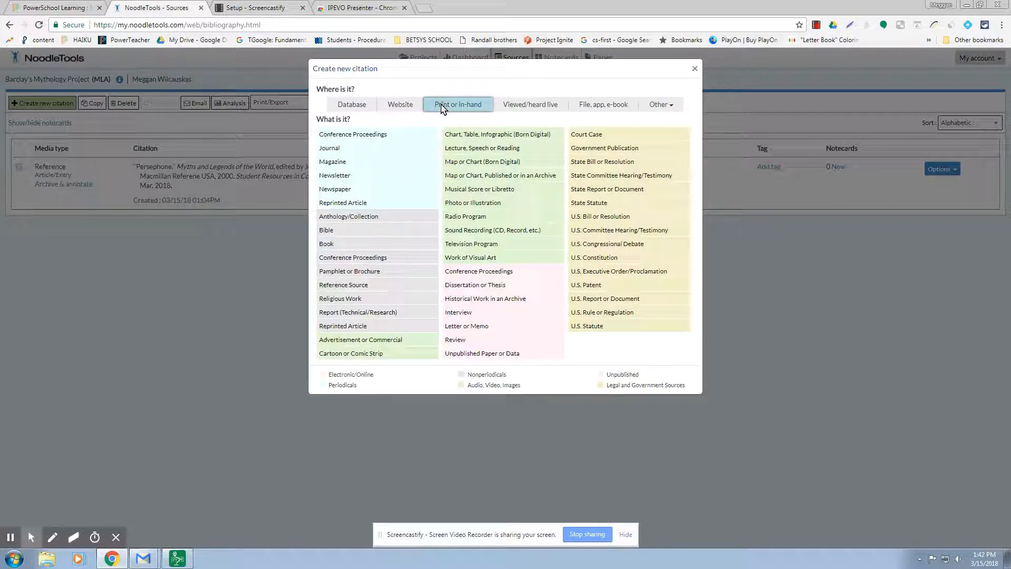
pyautogui.click(329, 245)
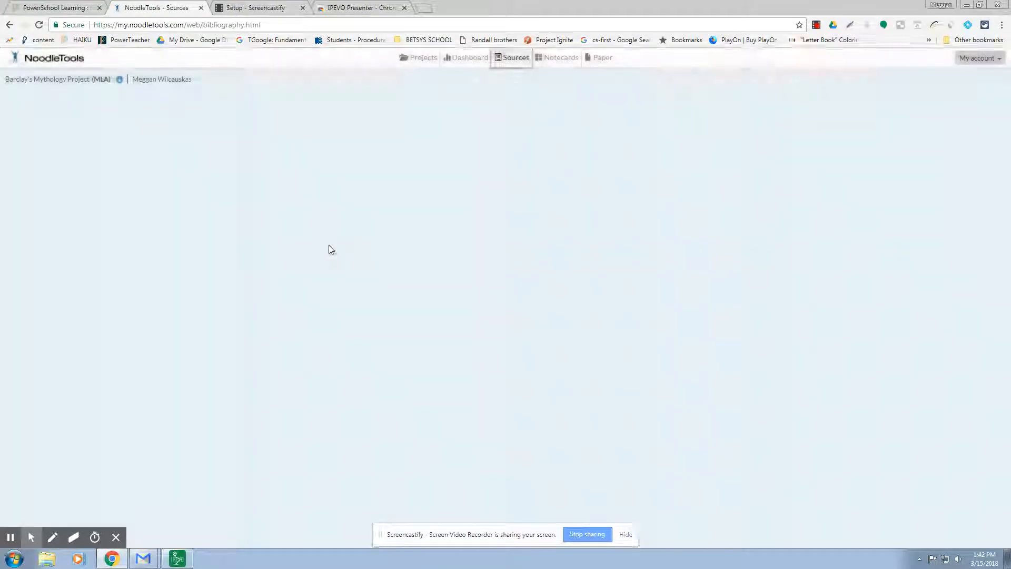
pyautogui.click(110, 132)
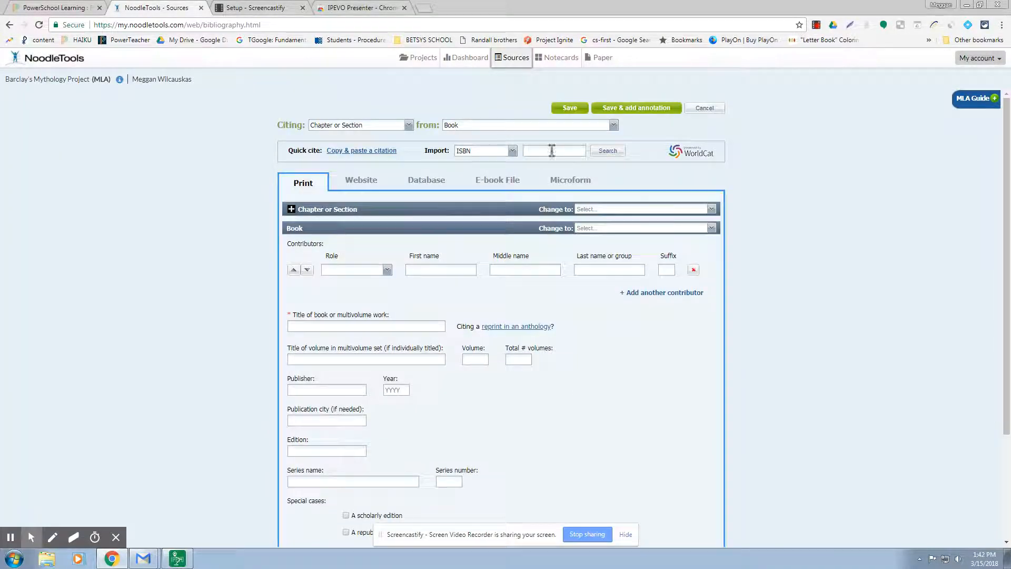
pyautogui.click(540, 153)
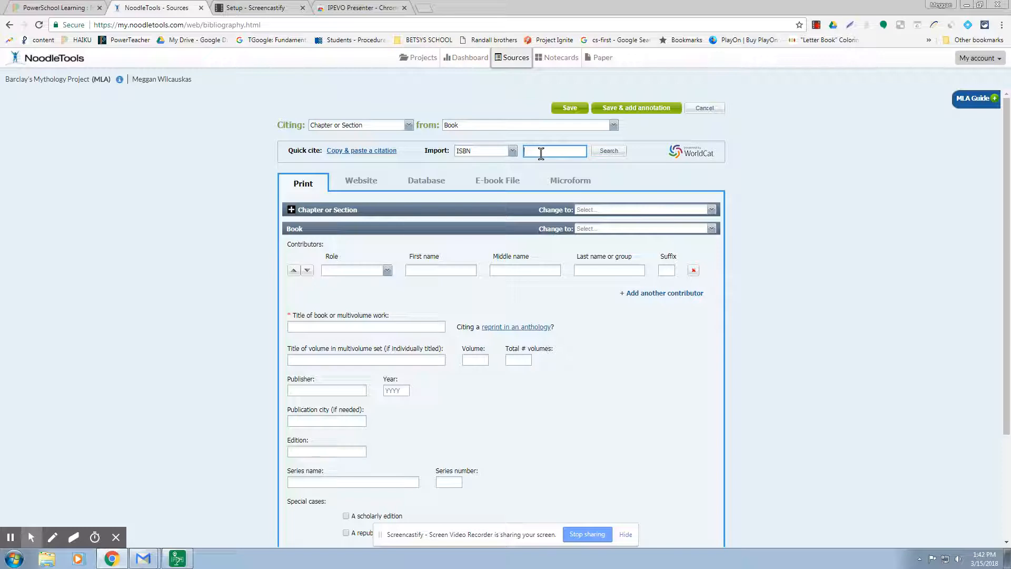
pyautogui.click(179, 558)
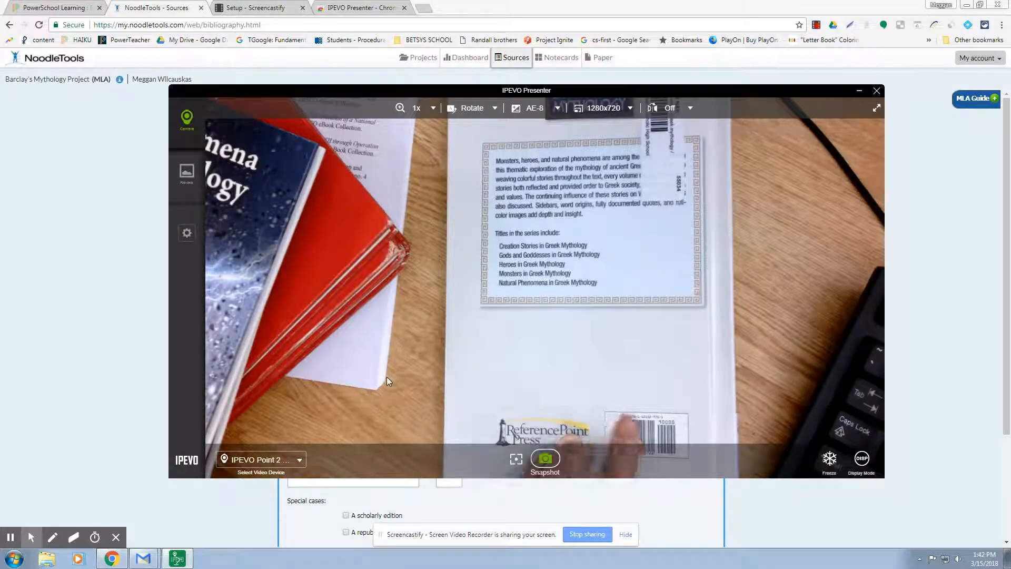
pyautogui.click(722, 80)
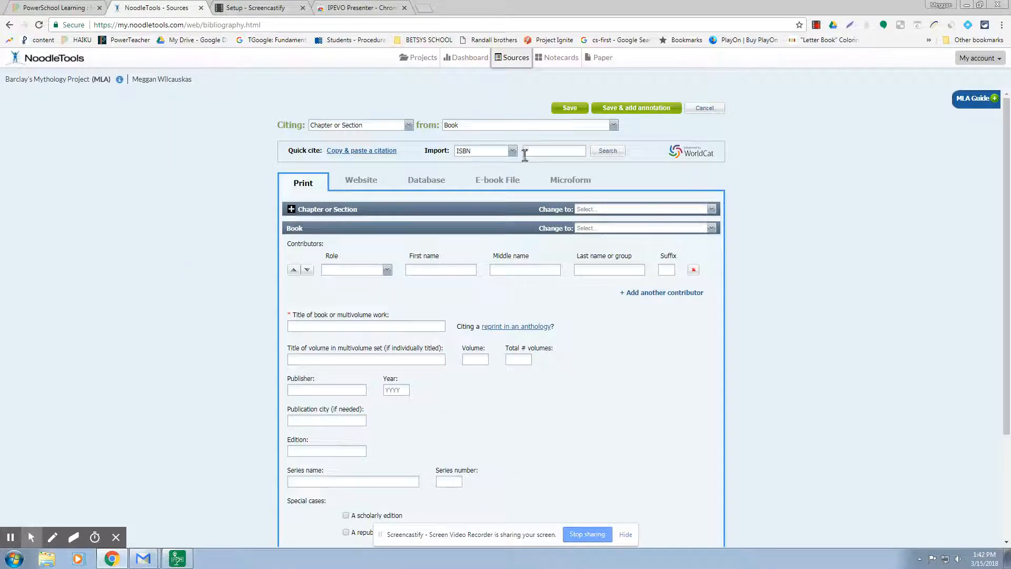
pyautogui.click(529, 152)
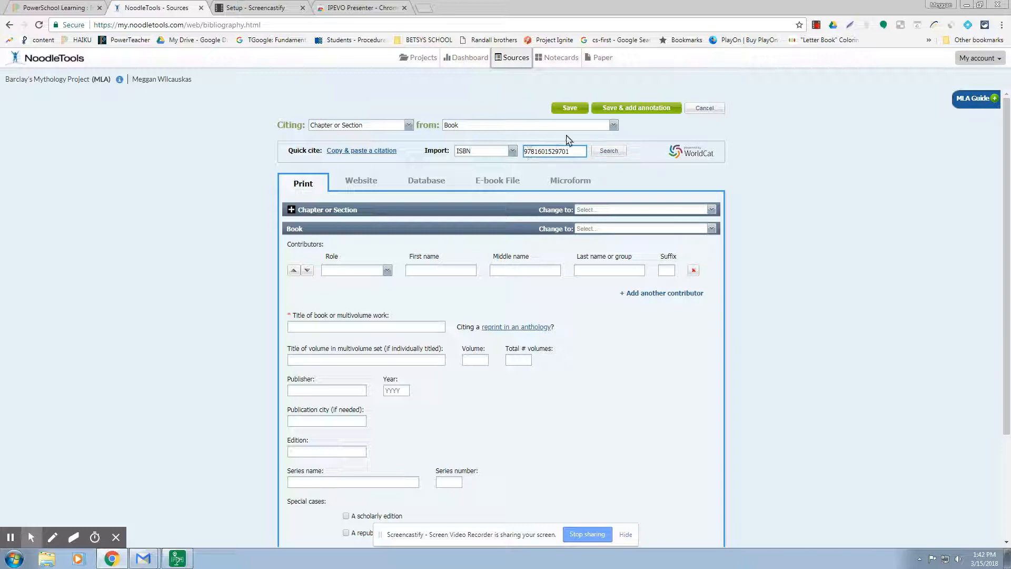
pyautogui.click(610, 153)
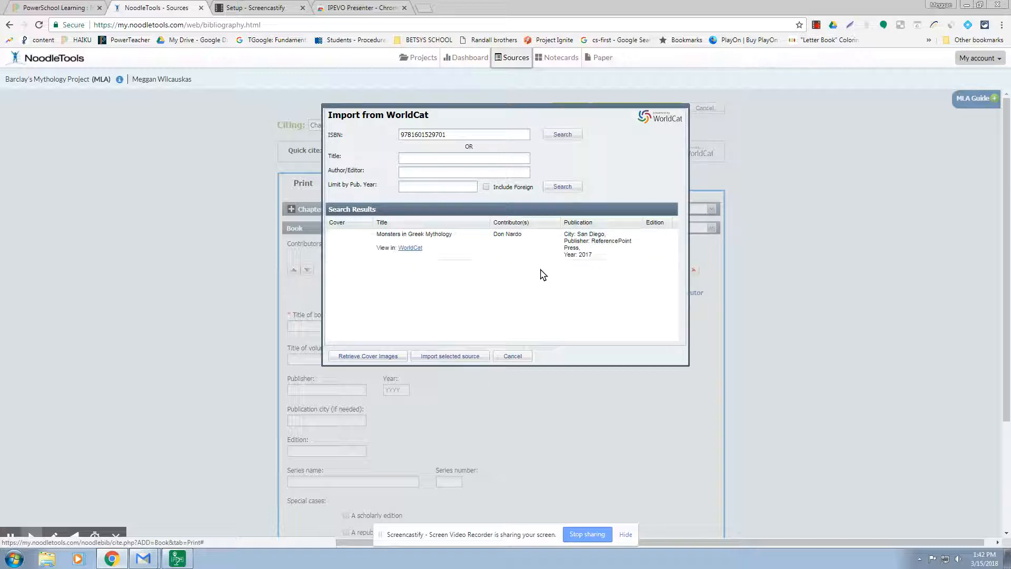
# Import Monsters in Greek Mythology from the search results into the citation form, keeping the contributor's role as Author.
pyautogui.click(429, 245)
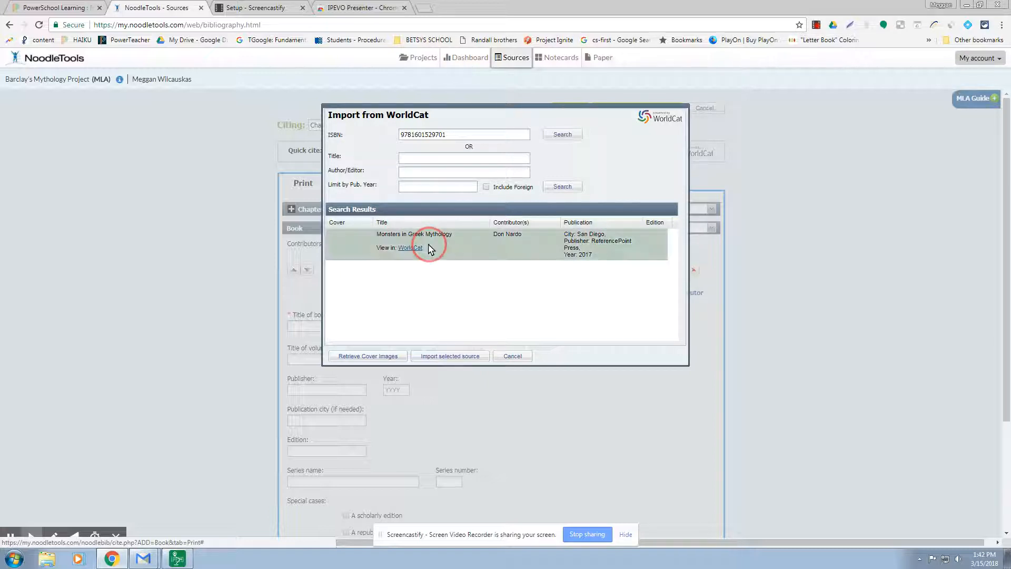
pyautogui.click(449, 357)
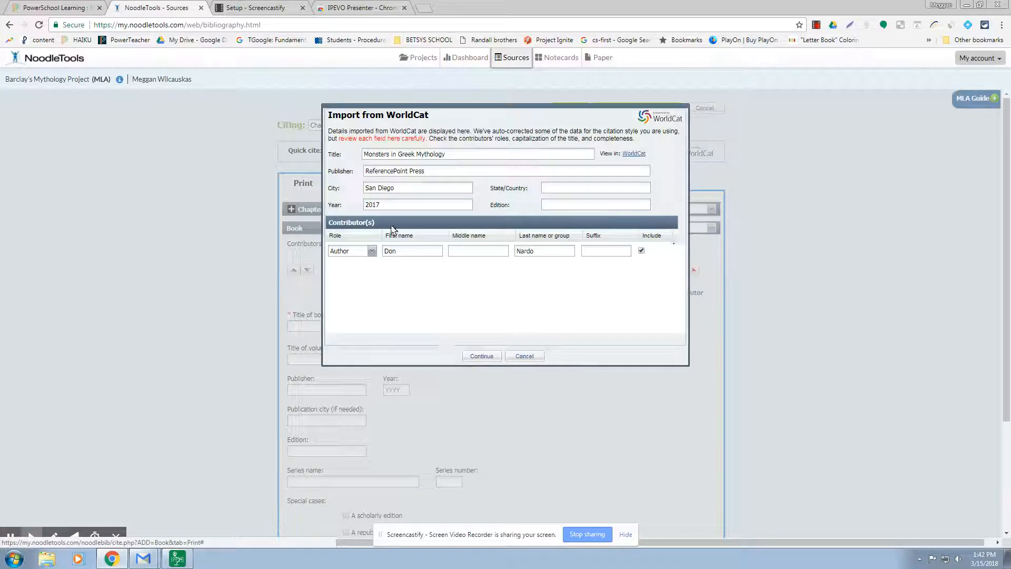
pyautogui.click(372, 251)
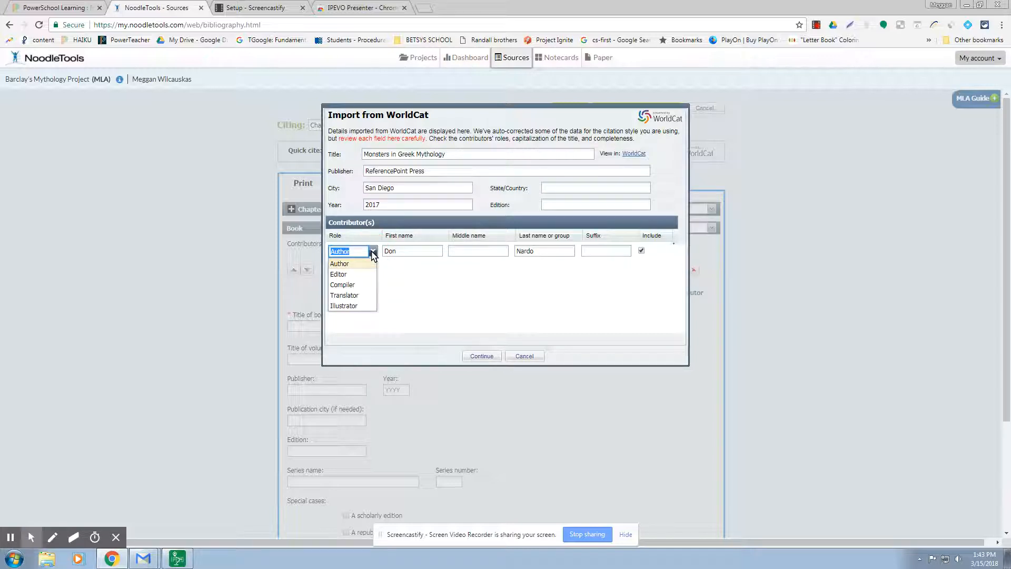
pyautogui.click(373, 252)
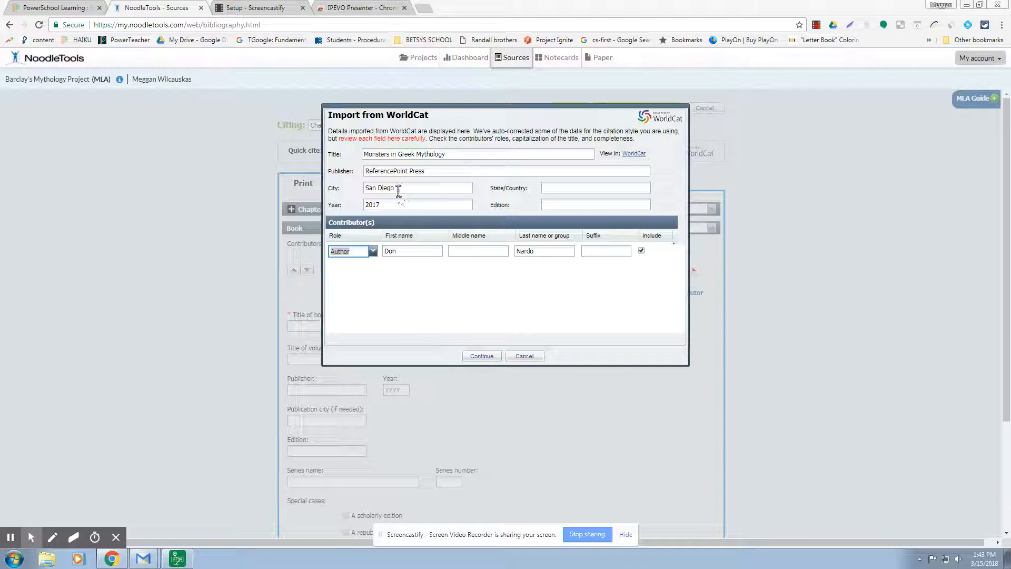
pyautogui.click(482, 356)
pyautogui.scroll(-1, 525, 463)
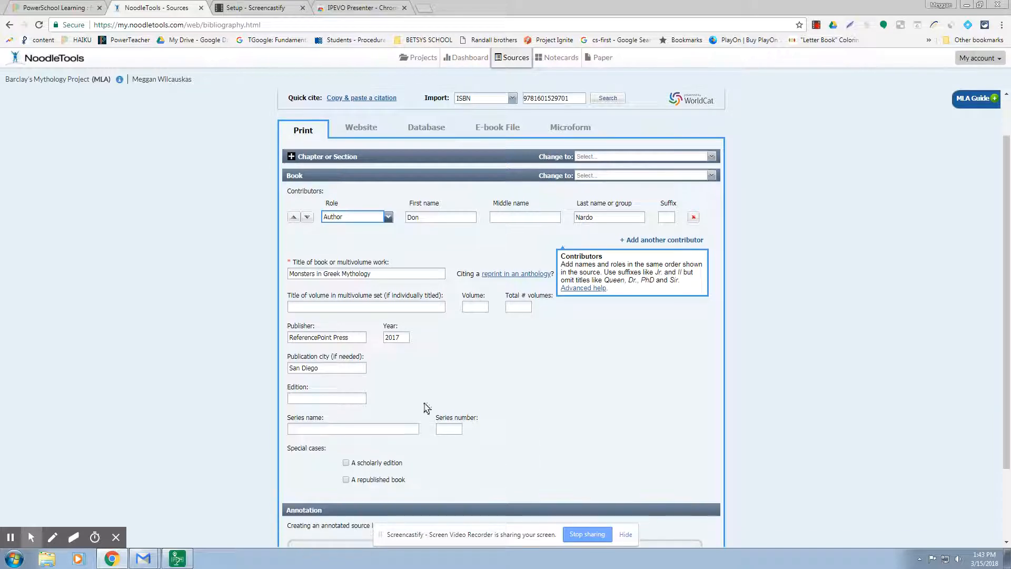
# Read the advanced help on when a publication city is needed, and clear the Publication city field.
pyautogui.click(354, 368)
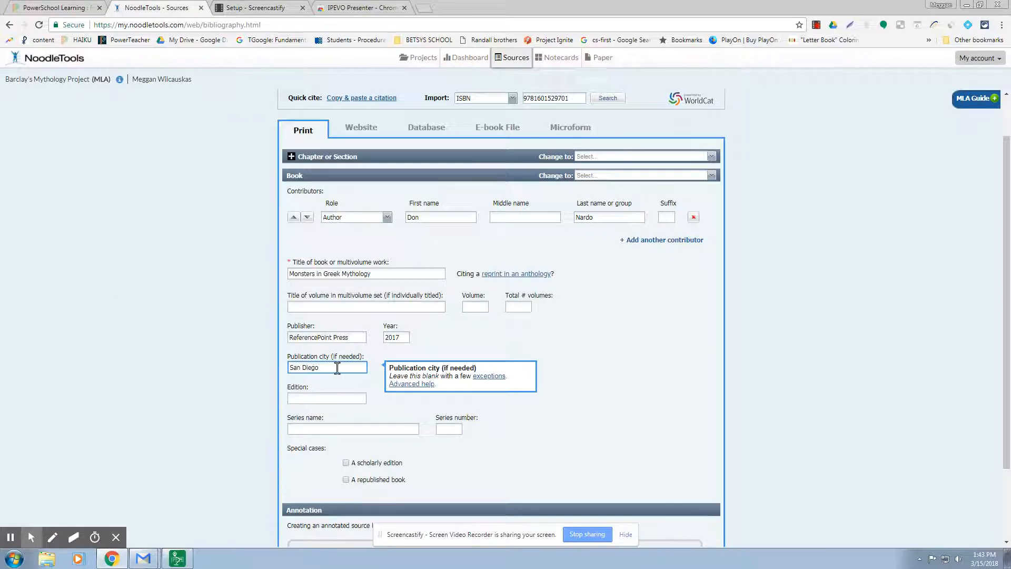
pyautogui.click(483, 376)
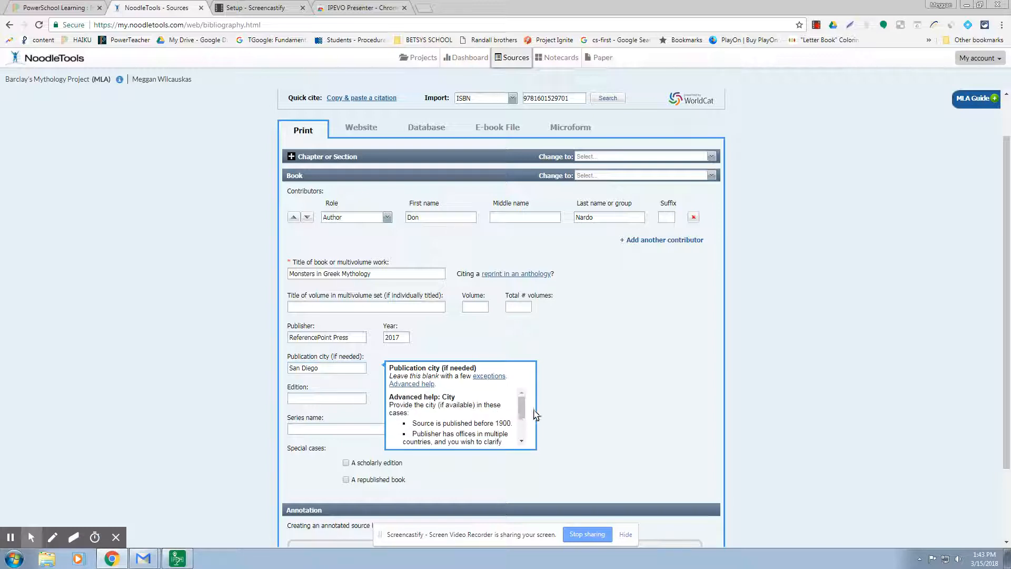
pyautogui.moveTo(523, 411); pyautogui.dragTo(523, 428)
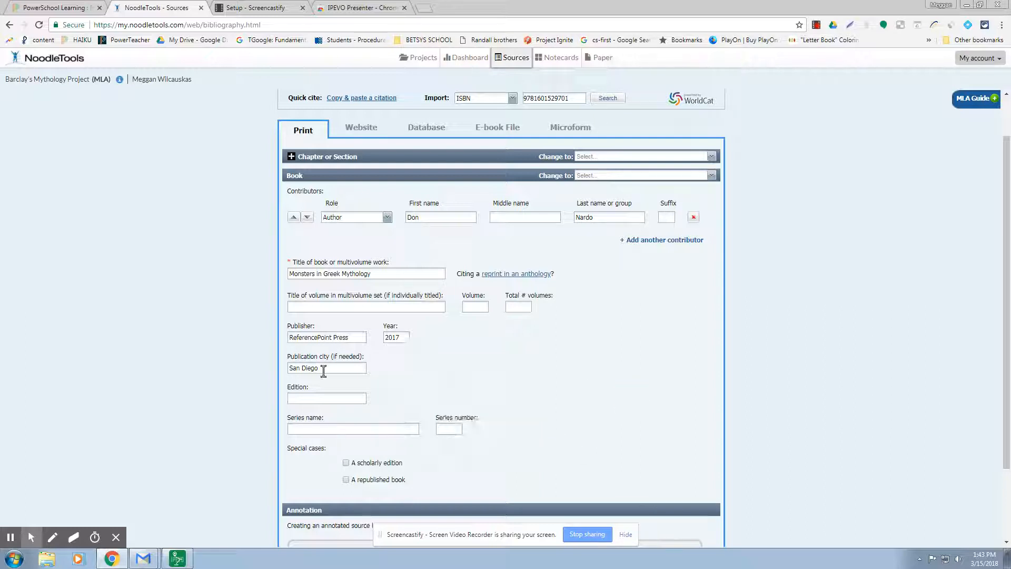
pyautogui.moveTo(332, 369); pyautogui.dragTo(266, 376)
pyautogui.press('BackSpace')
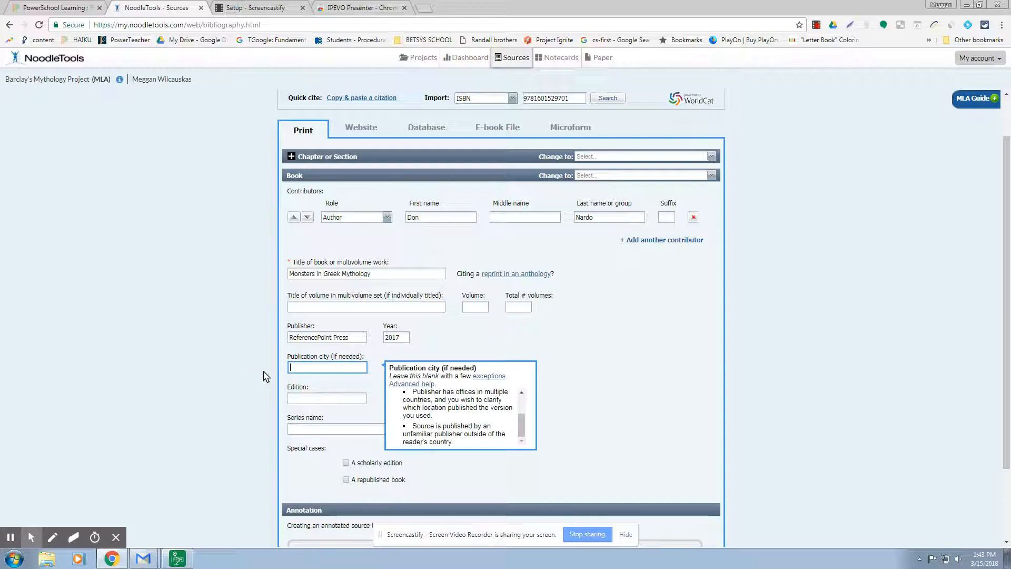
pyautogui.click(641, 442)
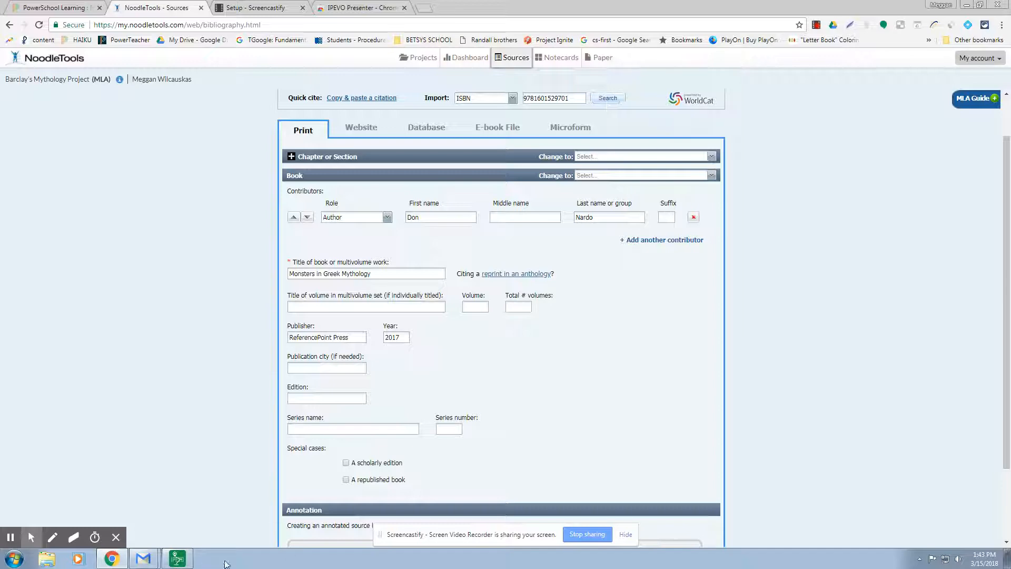
# Check the book's cover on the IPEVO Presenter document camera, and enter the series name "Library of Greek gods" in NoodleTools.
pyautogui.click(177, 558)
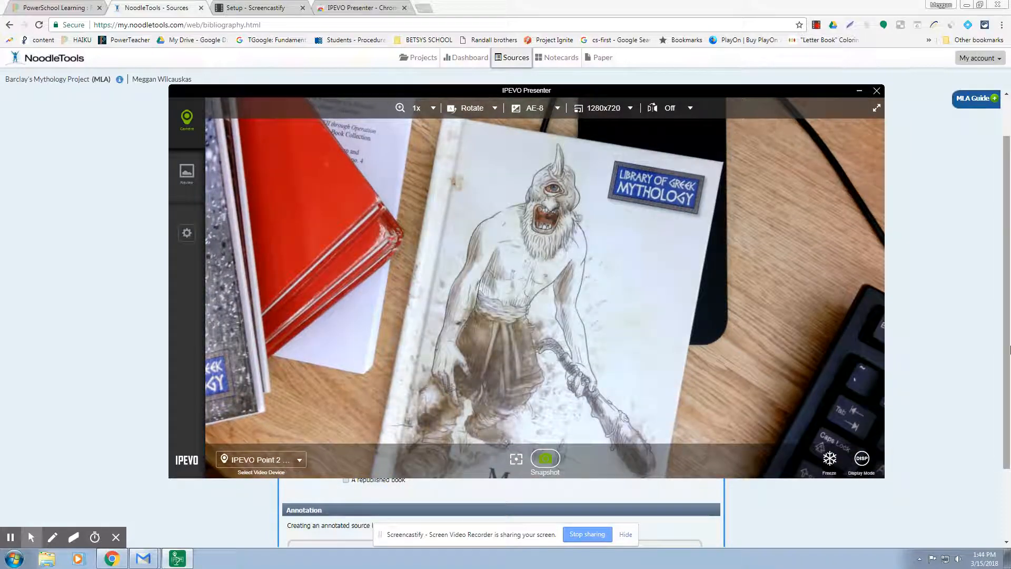
pyautogui.click(946, 327)
pyautogui.click(382, 427)
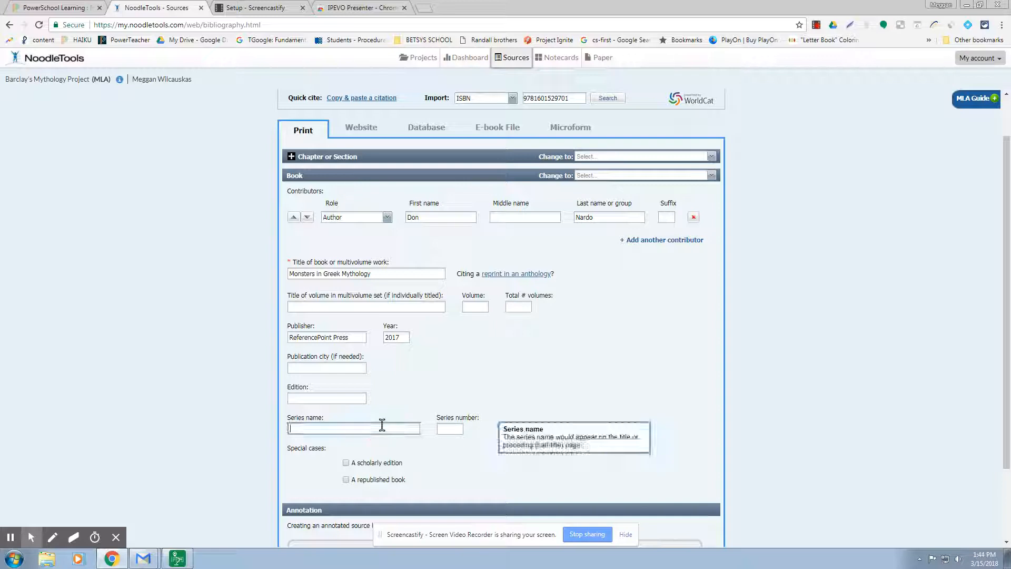
pyautogui.write('Library of Greek gods')
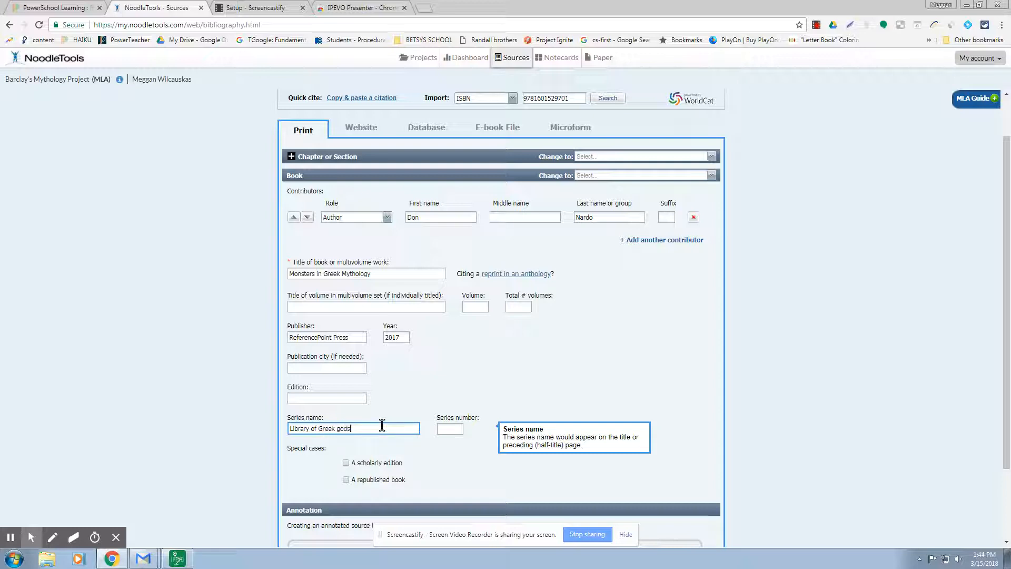
pyautogui.click(375, 452)
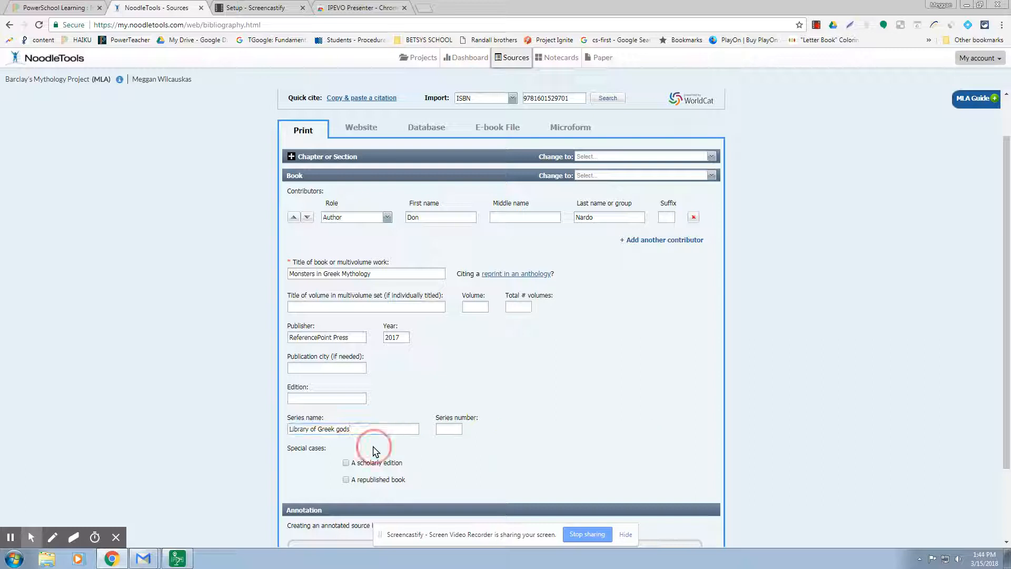
# Change the series name to all lowercase, "library of greek gods".
pyautogui.click(339, 429)
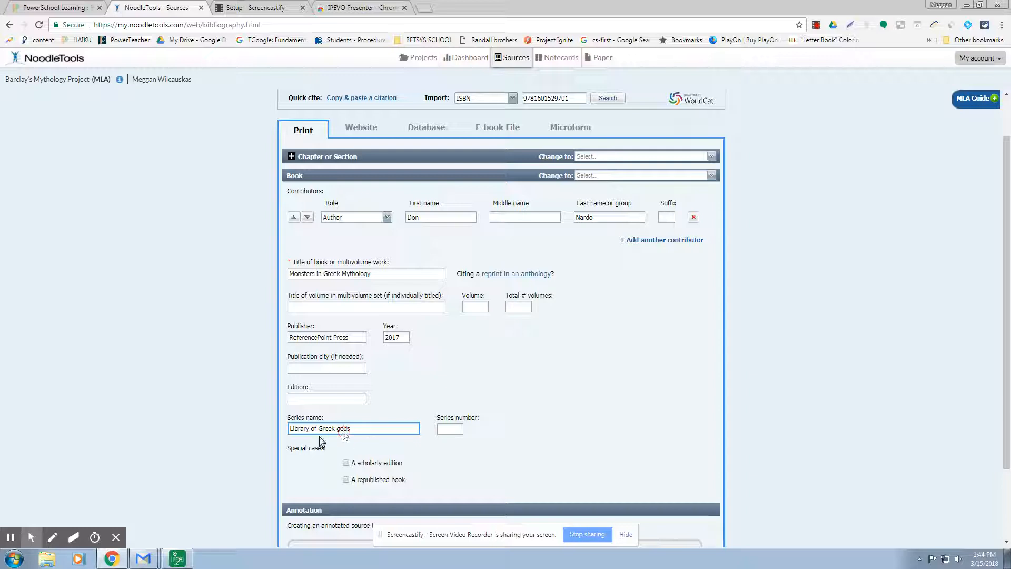
pyautogui.click(322, 429)
pyautogui.press('BackSpace')
pyautogui.press('BackSpace')
pyautogui.write('gr')
pyautogui.click(323, 446)
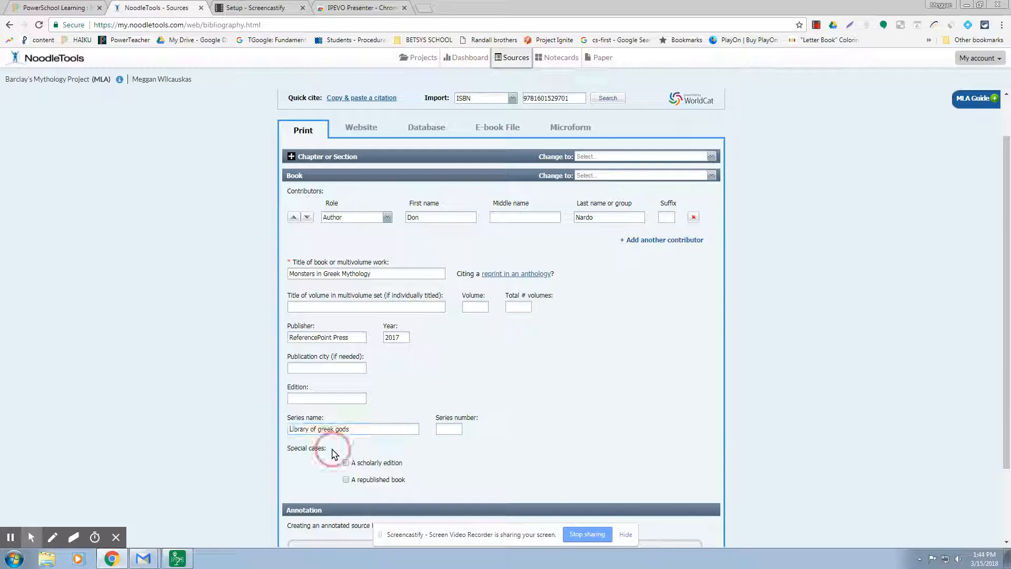
pyautogui.click(290, 431)
pyautogui.click(296, 431)
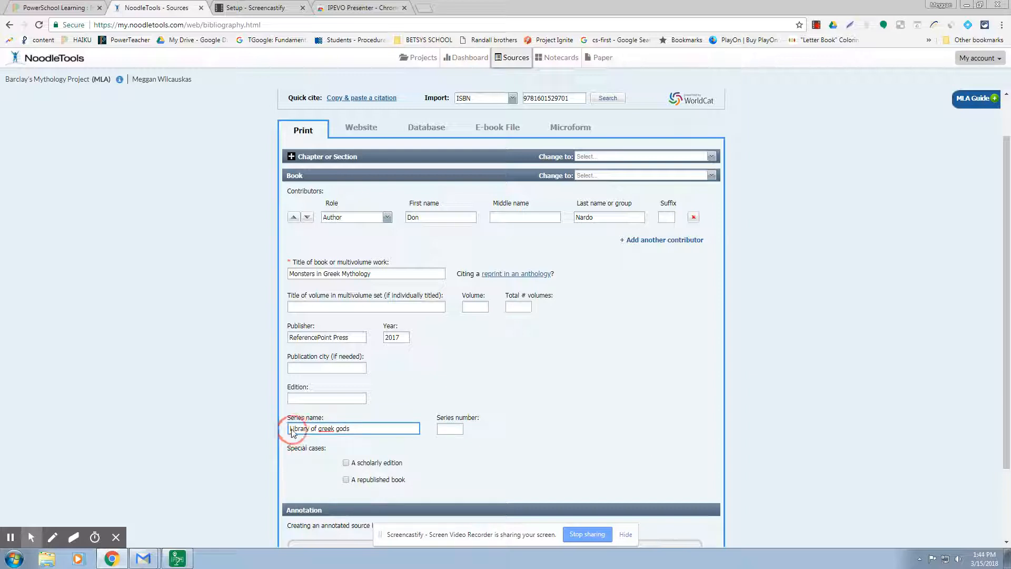
pyautogui.press('BackSpace')
pyautogui.write('l')
pyautogui.click(305, 441)
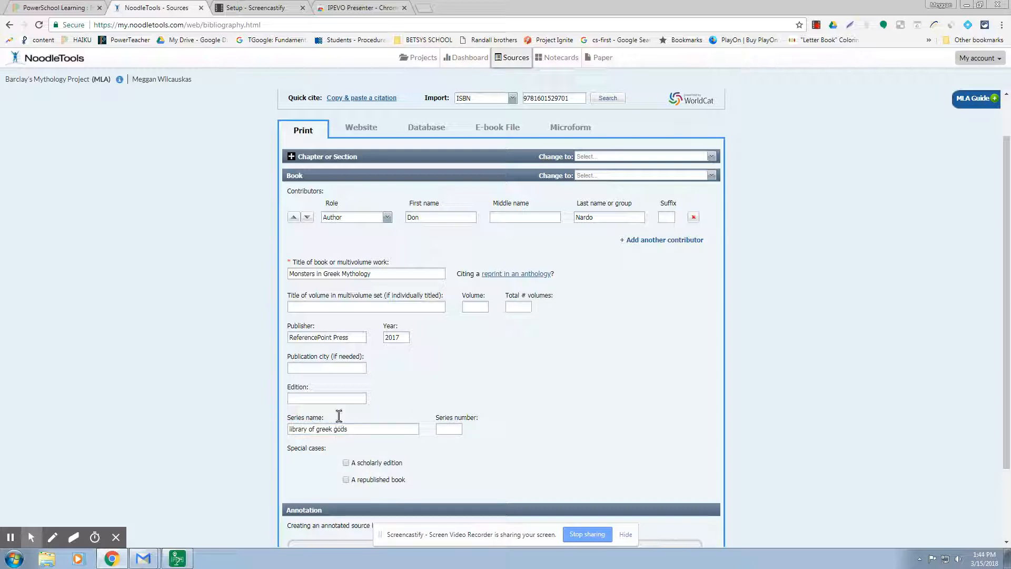
# Test the capitalization suggestion by making the G of "Greek" lowercase in the book title, and restore the capital G.
pyautogui.click(327, 273)
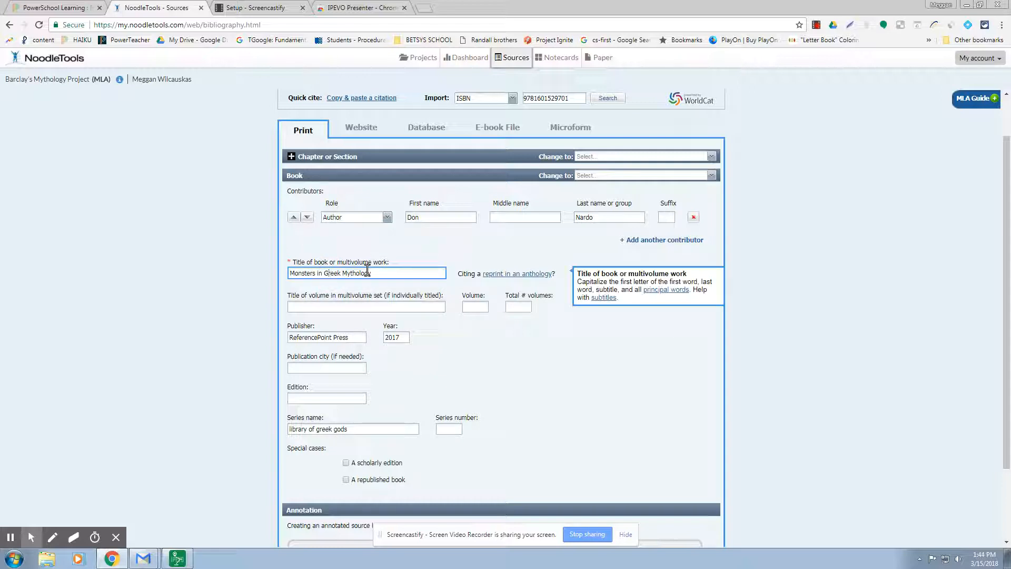
pyautogui.press('BackSpace')
pyautogui.write('g')
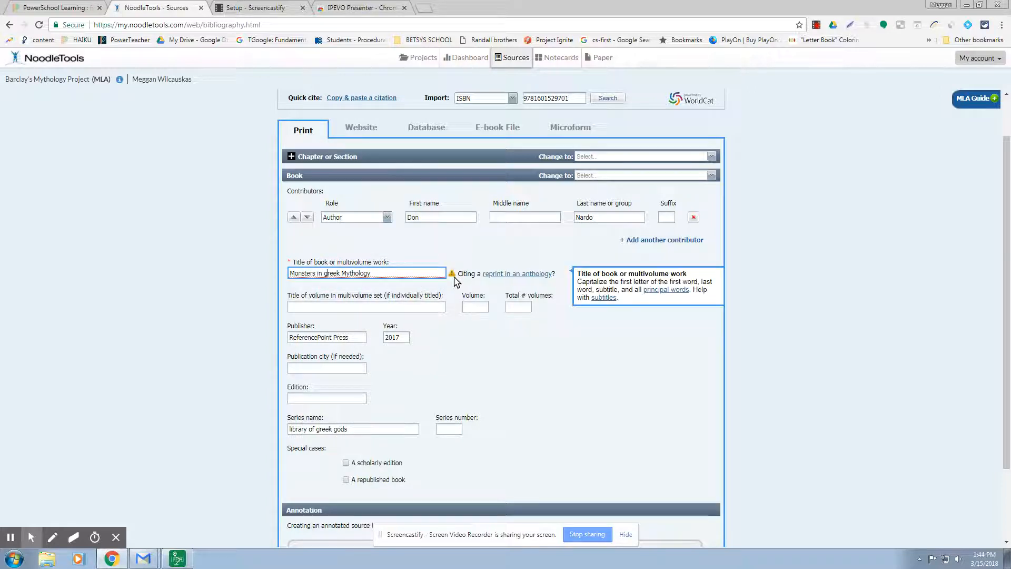
pyautogui.moveTo(452, 278)
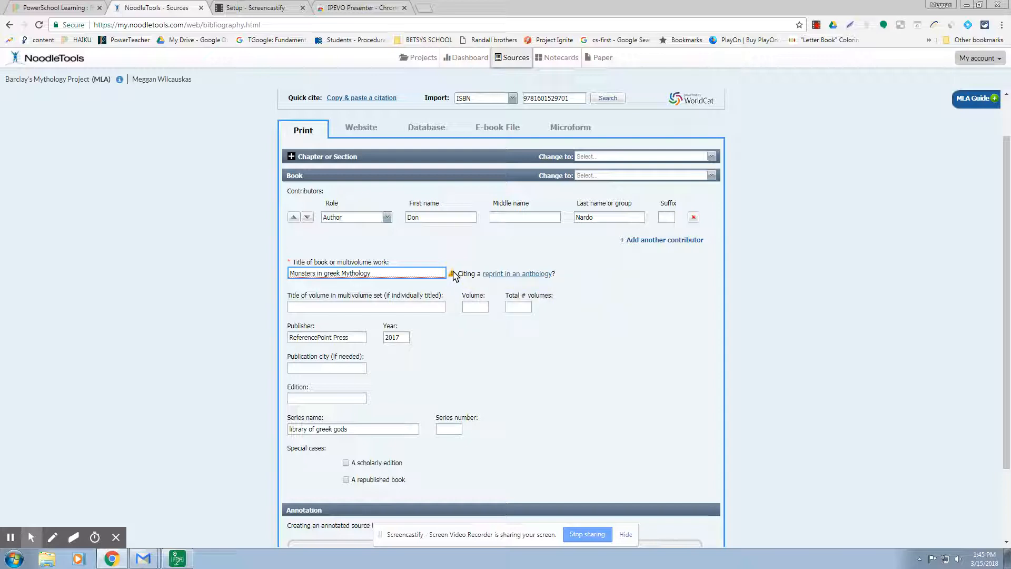
pyautogui.press('BackSpace')
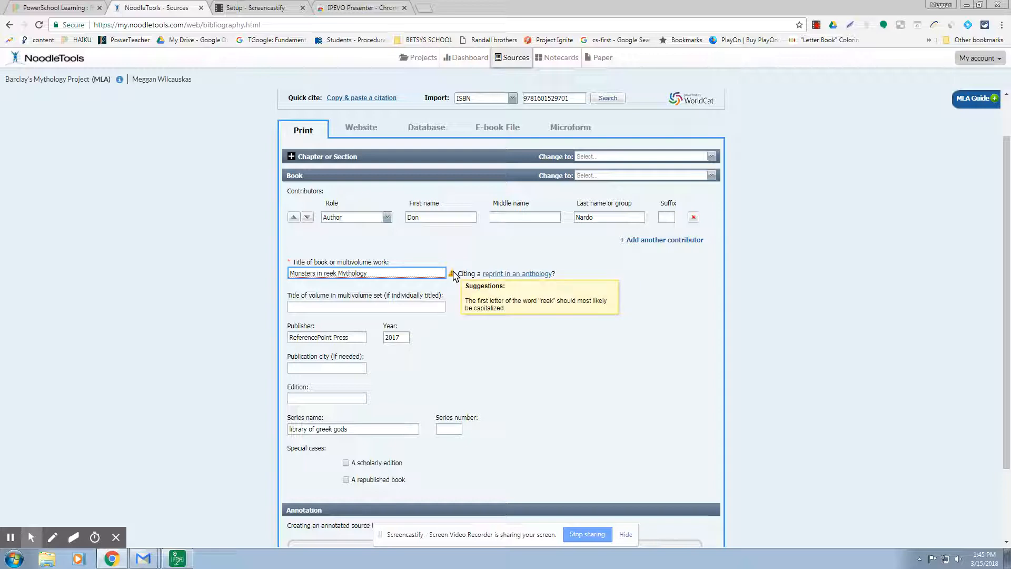
pyautogui.write('G')
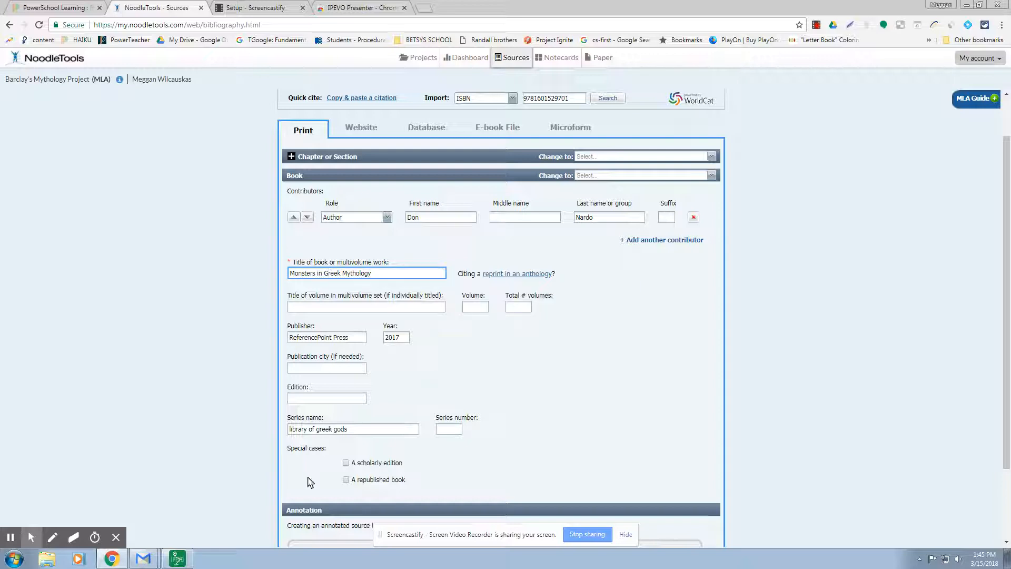
# Correct the capitalization of the series name to "Library of Greek Gods".
pyautogui.click(293, 428)
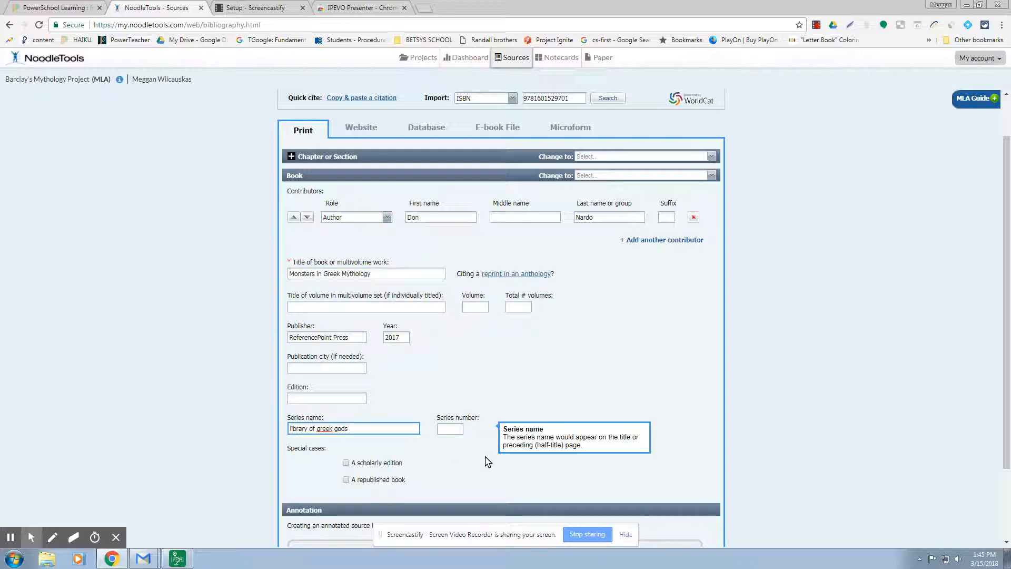
pyautogui.press('BackSpace')
pyautogui.write('L')
pyautogui.click(322, 428)
pyautogui.press('BackSpace')
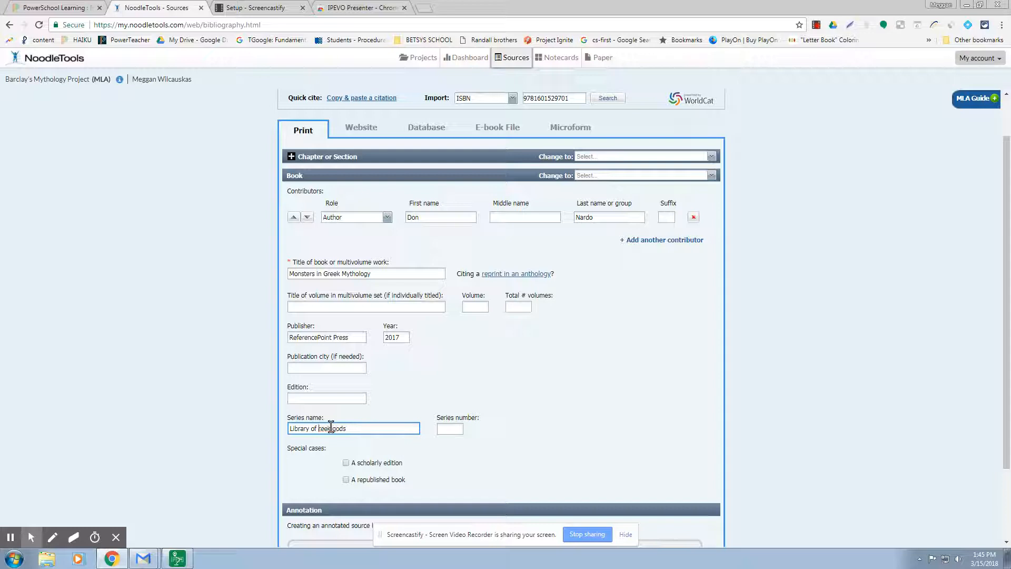
pyautogui.write('G')
# View the document camera image in IPEVO Presenter, and save the book citation in NoodleTools with it included in the final works cited.
pyautogui.click(175, 561)
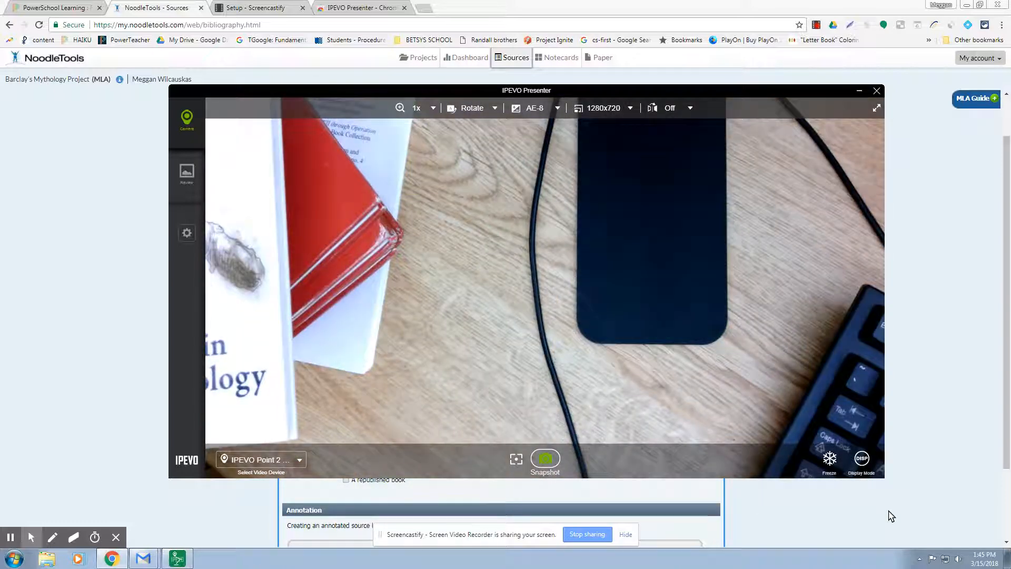
pyautogui.click(892, 516)
pyautogui.scroll(-2, 743, 400)
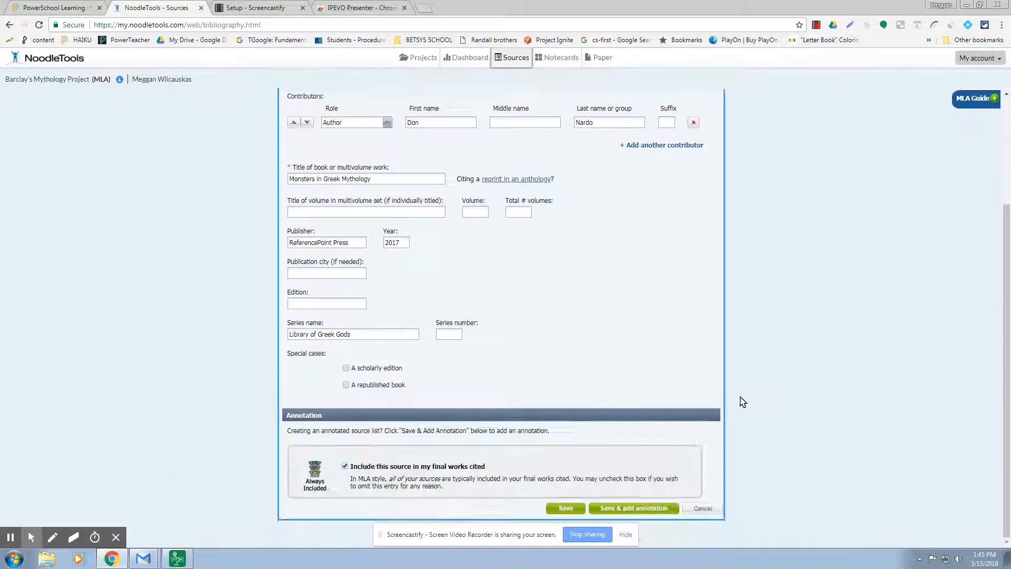
pyautogui.click(576, 509)
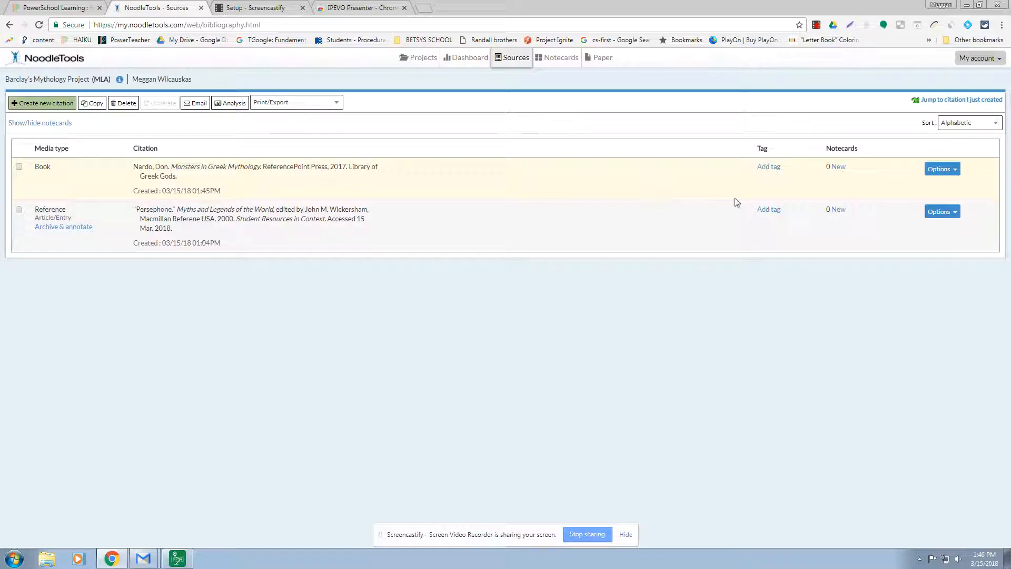
# Open the "Persephone" reference citation for editing, review its fields and save it.
pyautogui.click(936, 211)
pyautogui.click(932, 229)
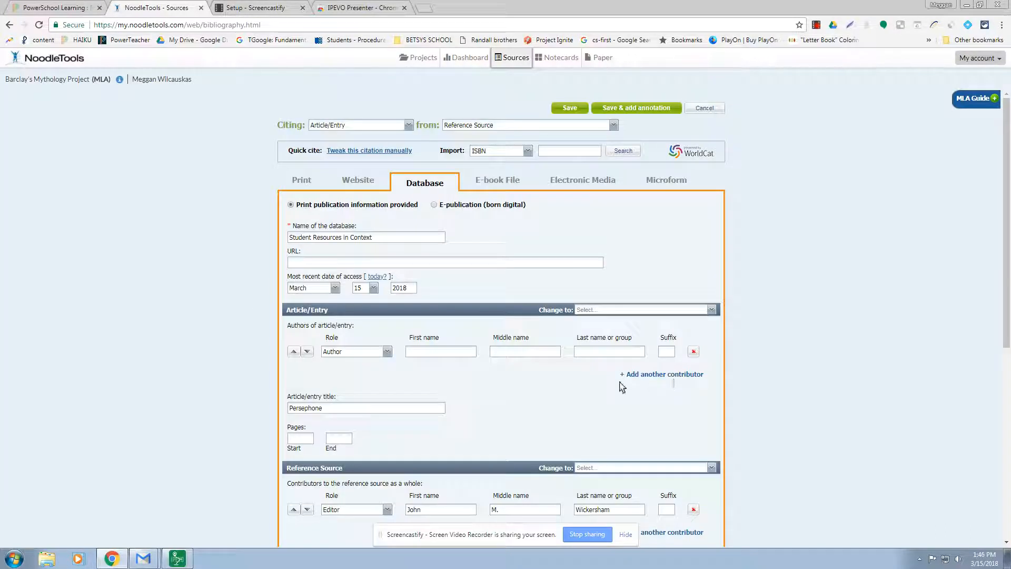
pyautogui.scroll(-2, 620, 384)
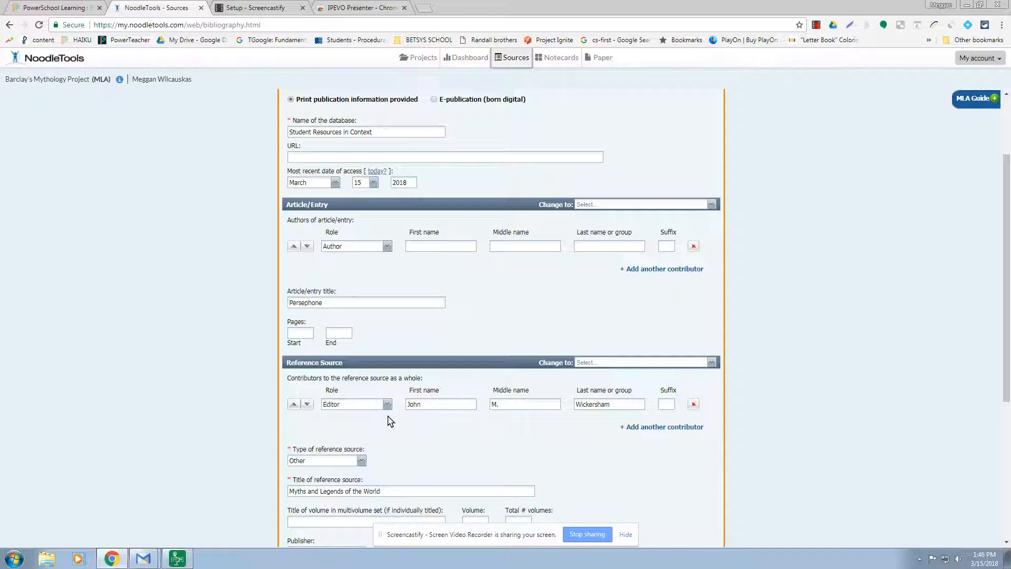
pyautogui.scroll(2, 760, 182)
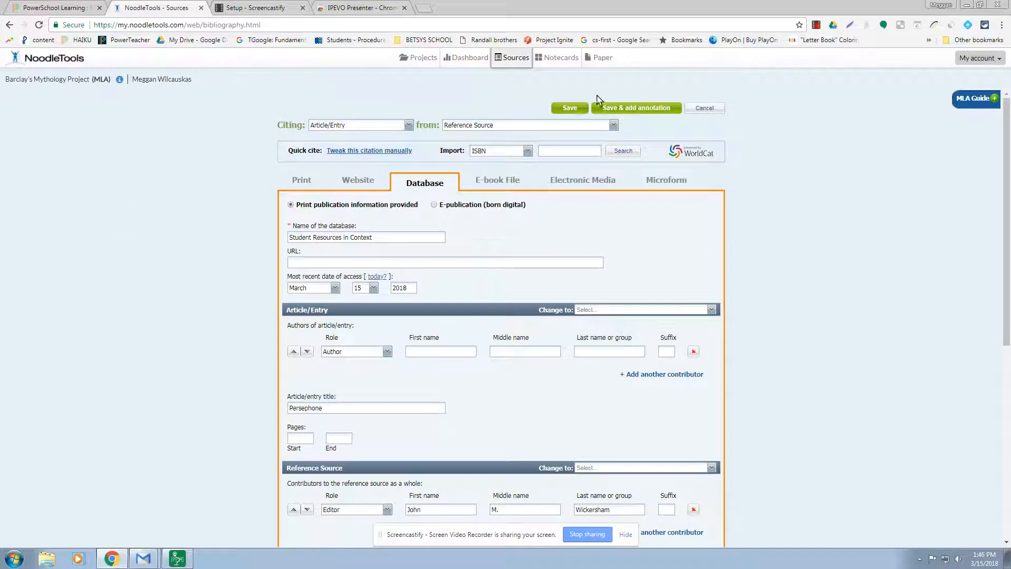
pyautogui.click(565, 109)
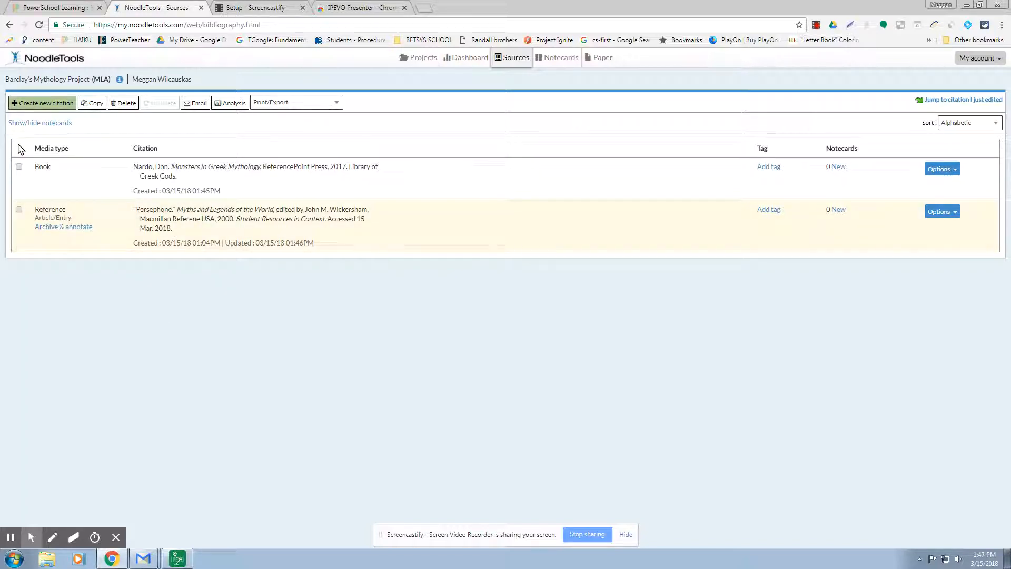
# Create a new citation for a Book accessed through a Database and continue to its citation form.
pyautogui.click(49, 102)
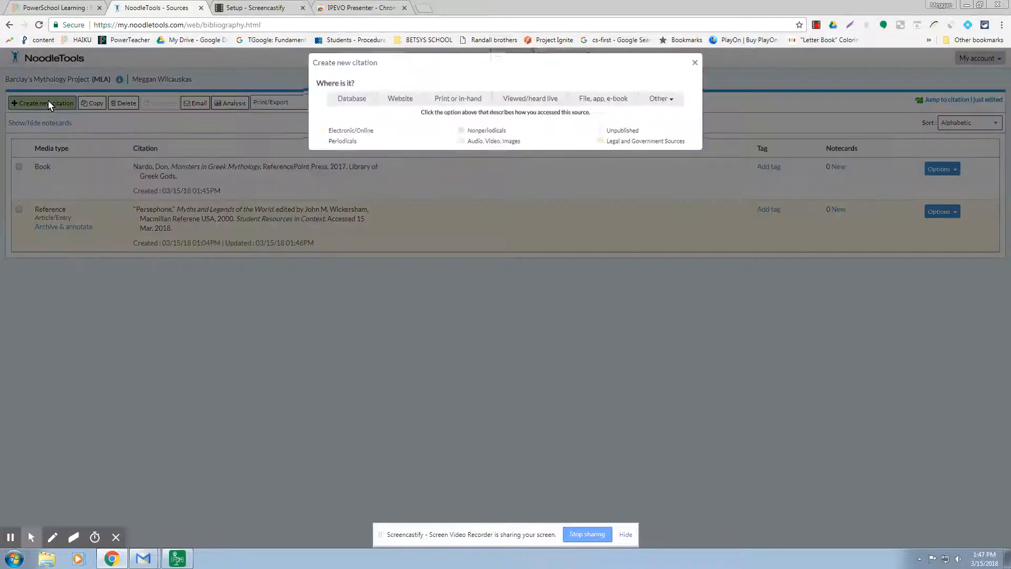
pyautogui.click(353, 104)
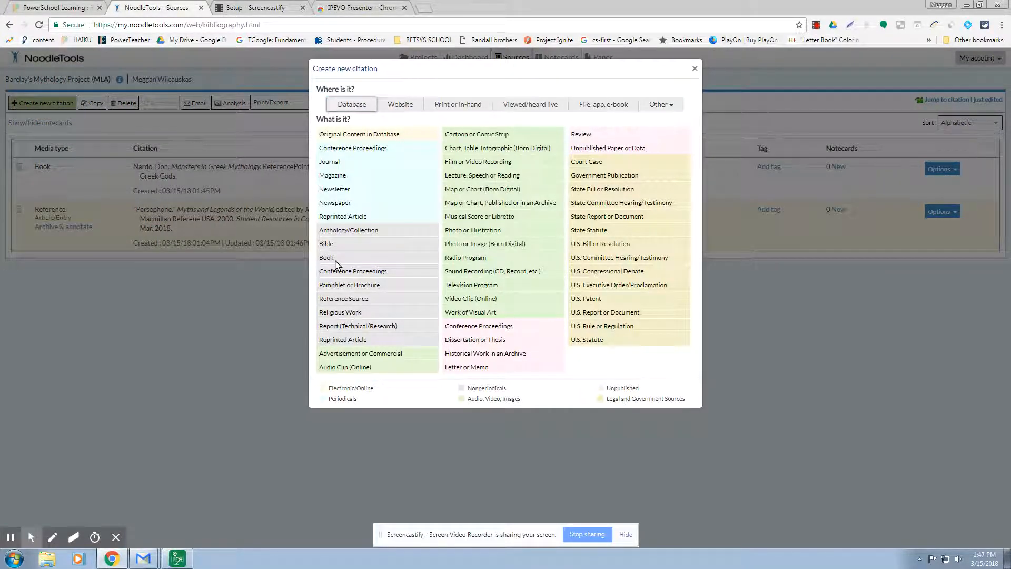
pyautogui.click(334, 259)
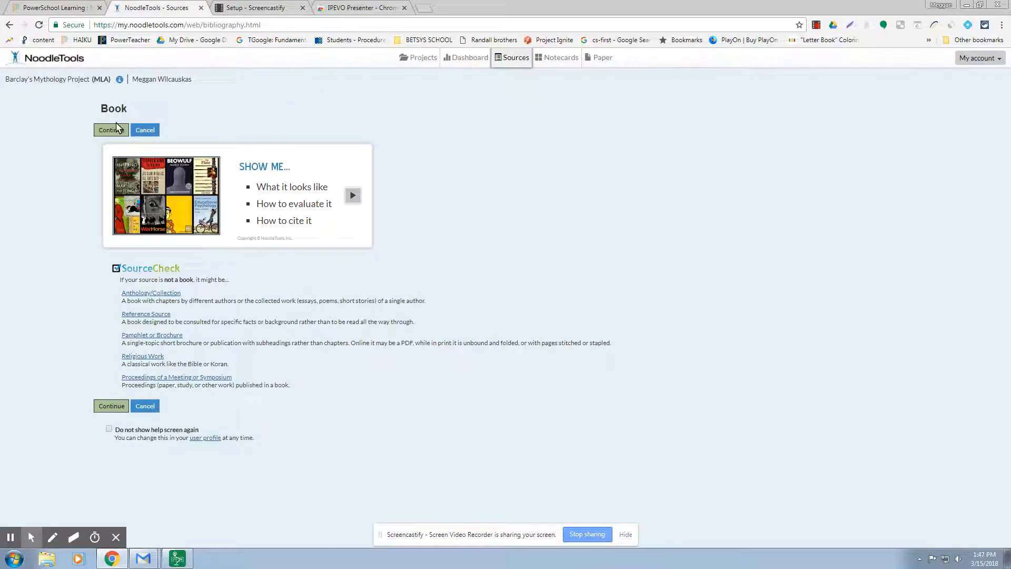
pyautogui.click(112, 130)
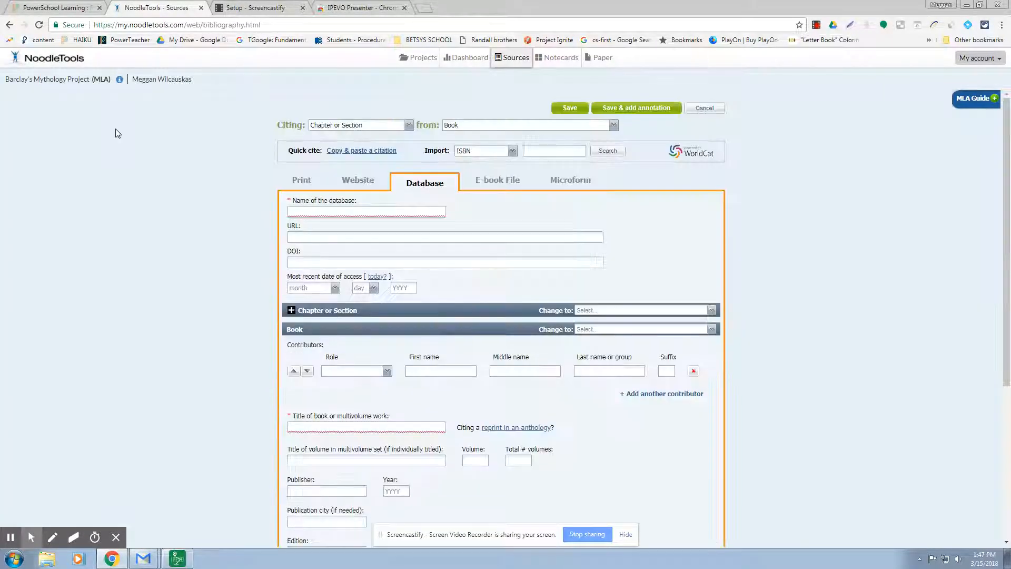
pyautogui.scroll(-4, 453, 329)
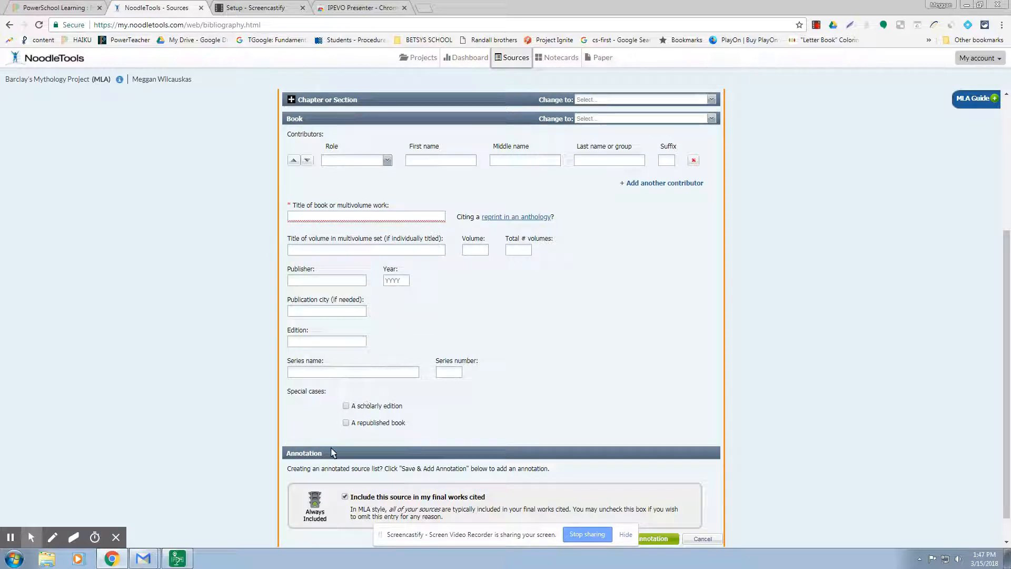
# Switch to IPEVO Presenter to view the cover of The Lincoln Library of Greek & Roman Mythology.
pyautogui.click(182, 559)
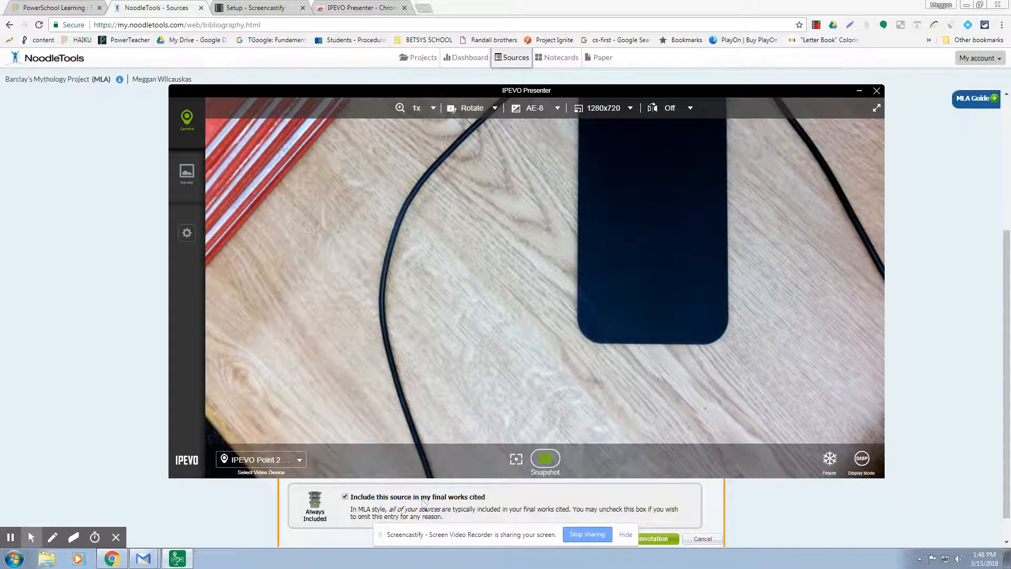
pyautogui.click(55, 377)
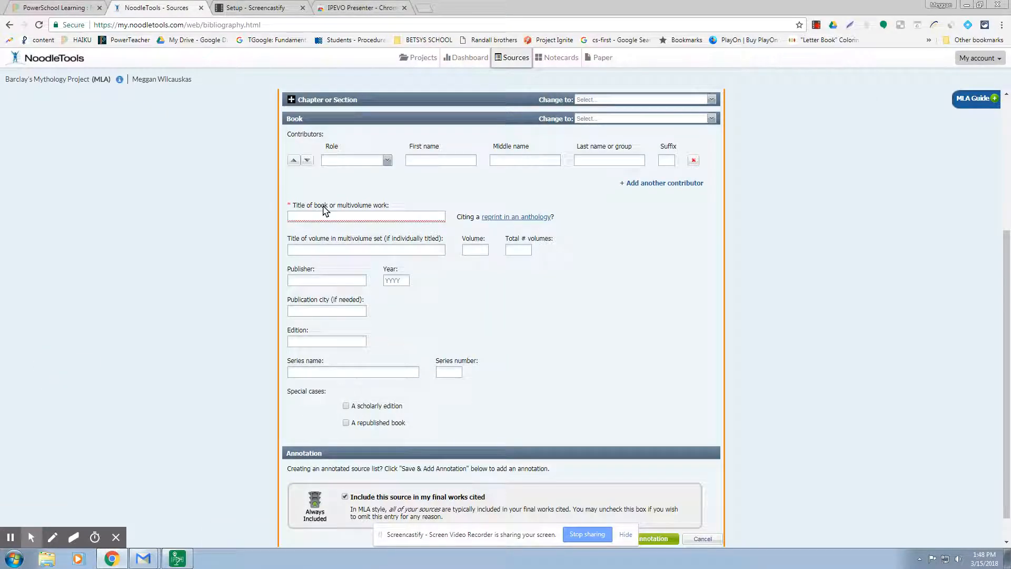
pyautogui.click(189, 561)
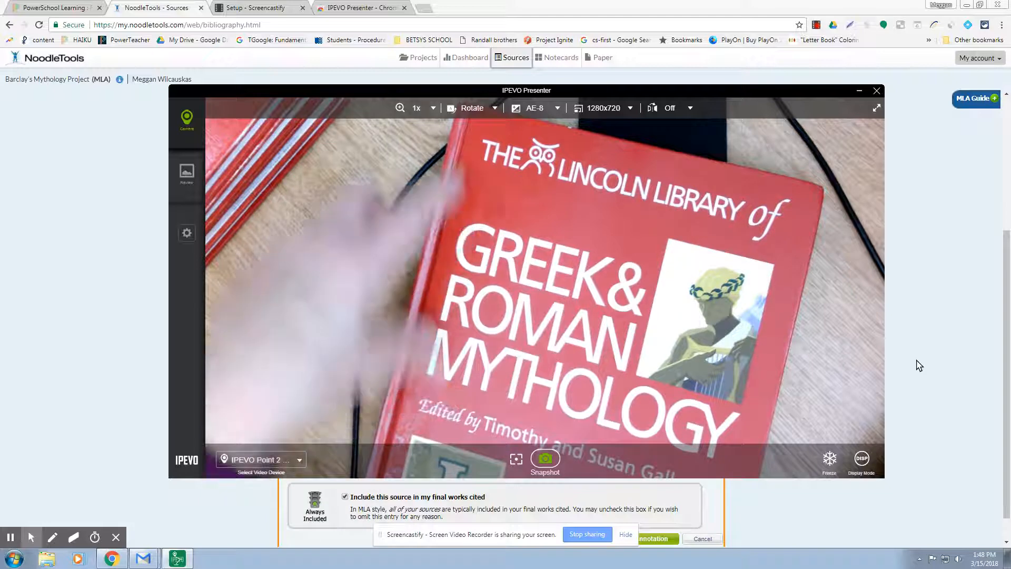
# Examine the volume title and volume number fields of the NoodleTools book form, and check the document camera view in IPEVO Presenter.
pyautogui.click(919, 365)
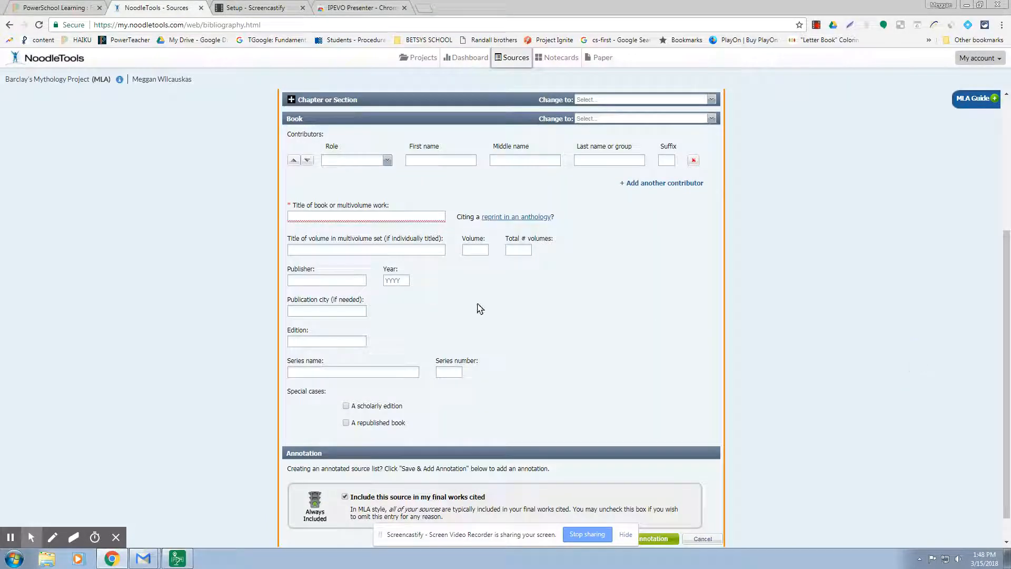
pyautogui.click(408, 251)
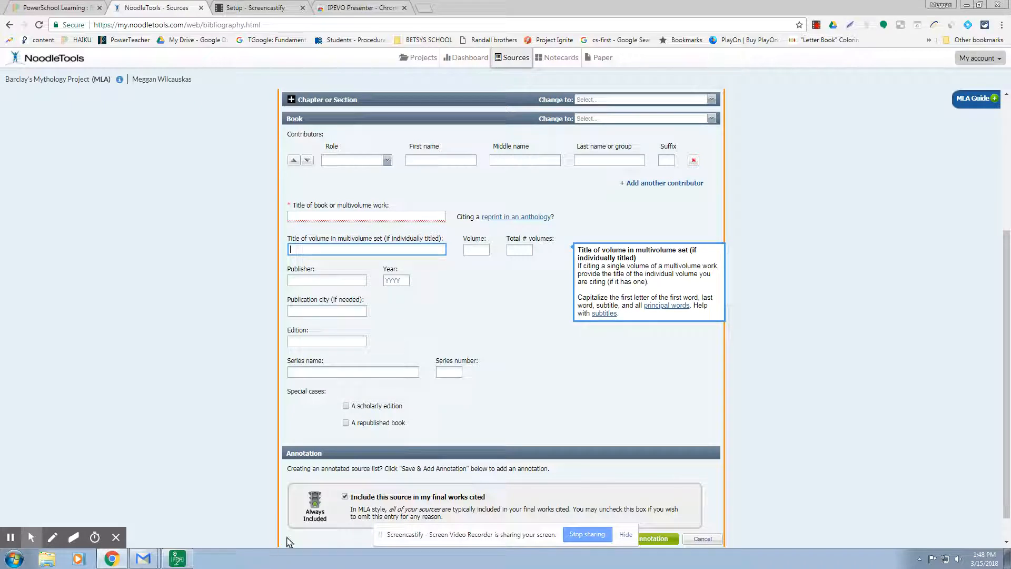
pyautogui.click(475, 250)
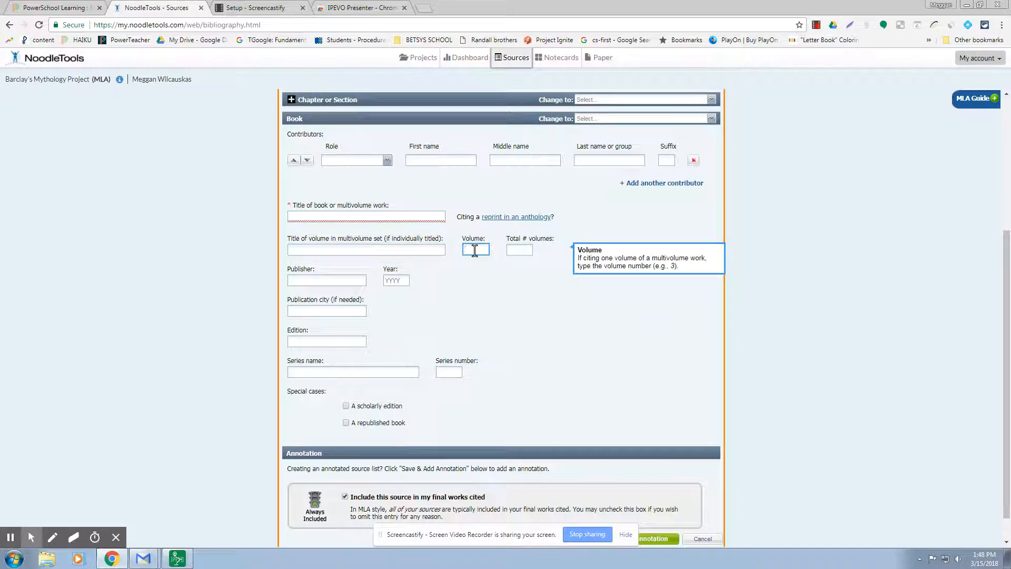
pyautogui.click(173, 560)
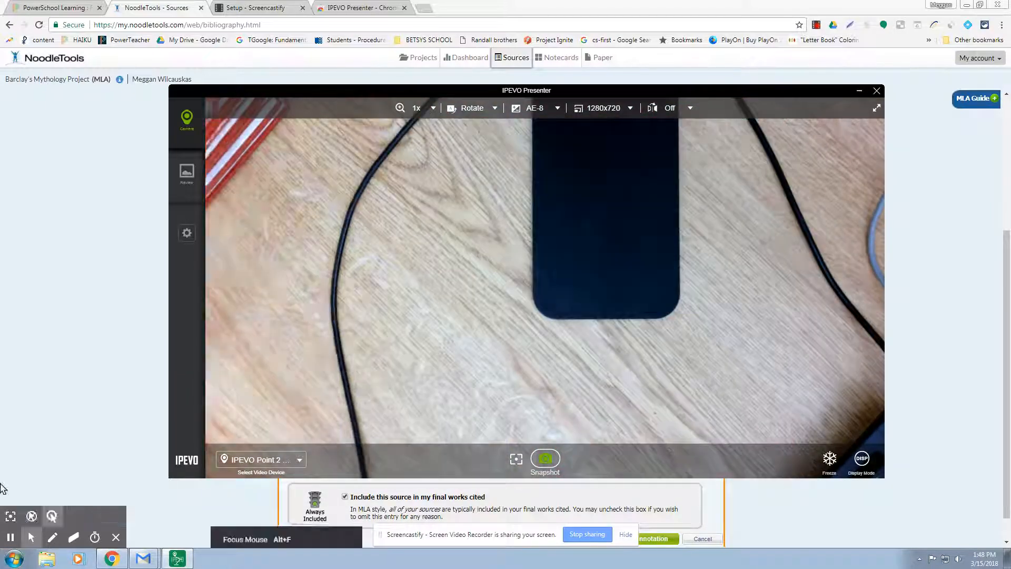
pyautogui.click(116, 453)
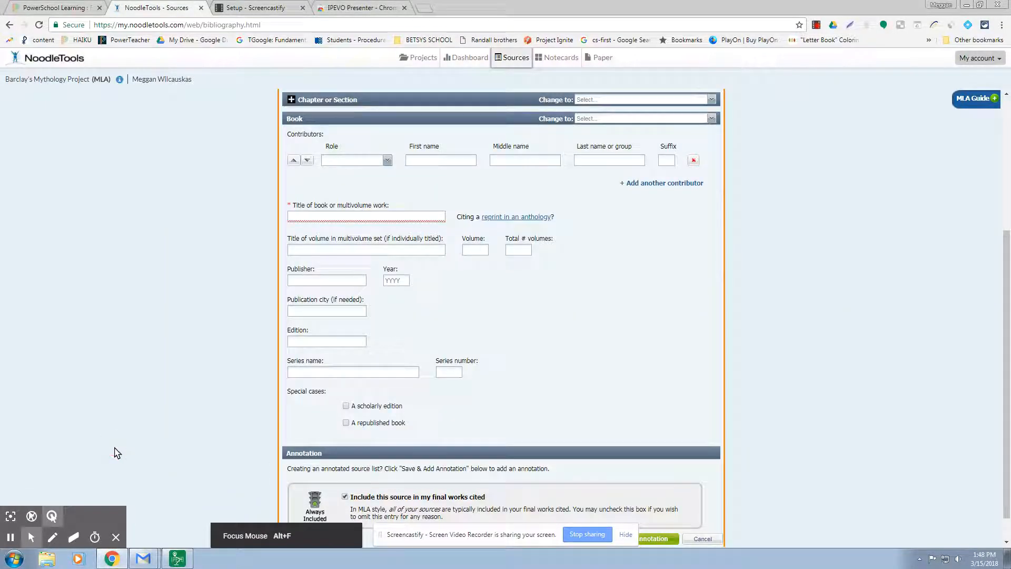
pyautogui.moveTo(1007, 375); pyautogui.dragTo(1002, 235)
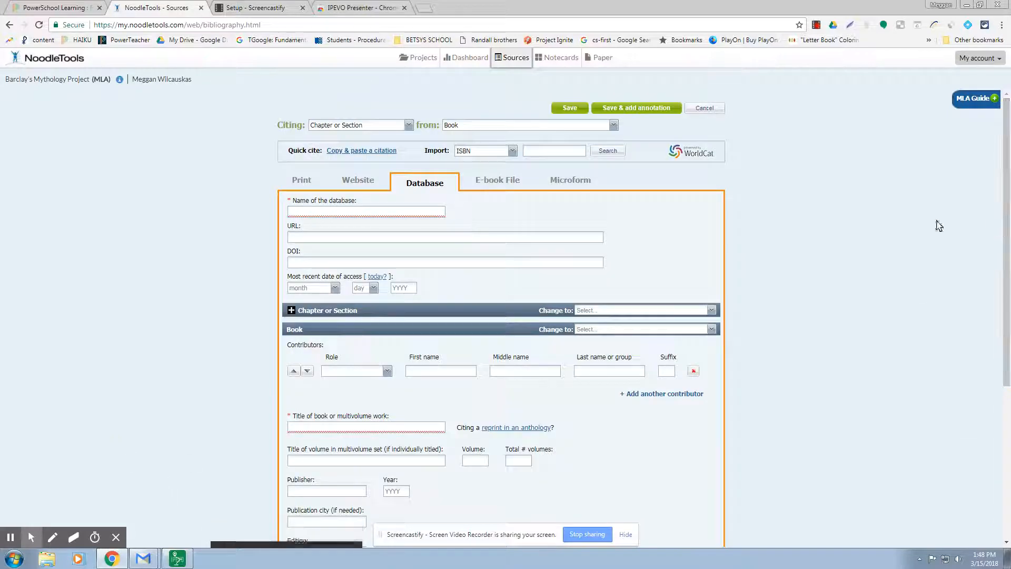
# Switch to the PowerSchool Learning Greek Mythology page and open Encyclopedia Mythica from its approved web sites.
pyautogui.click(93, 10)
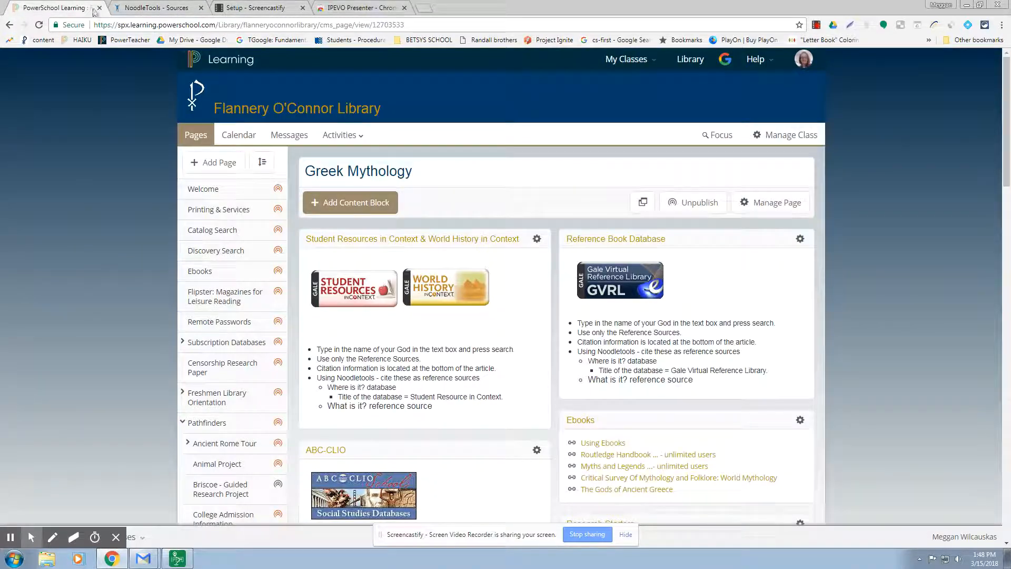
pyautogui.scroll(-5, 530, 370)
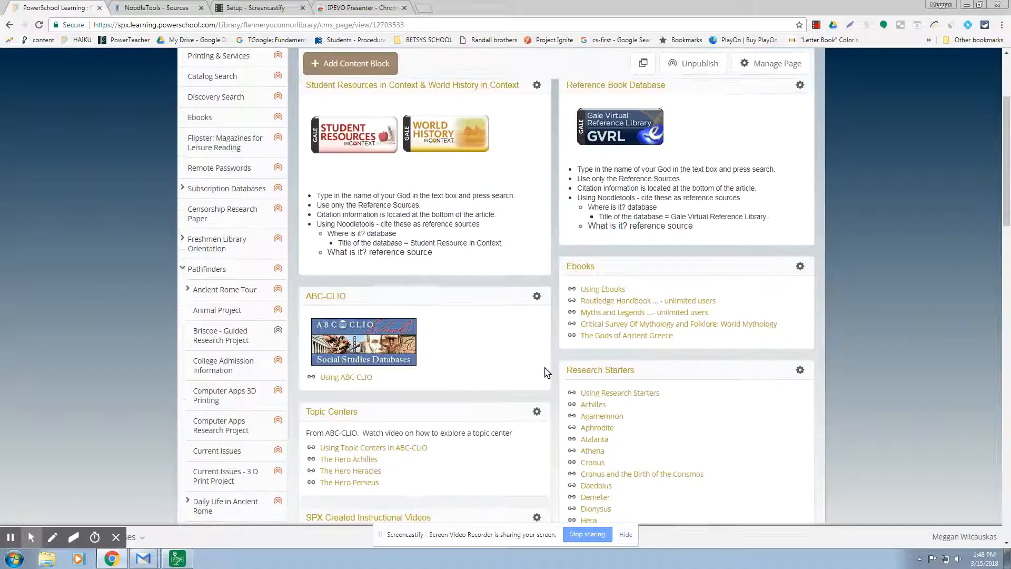
pyautogui.scroll(-4, 546, 372)
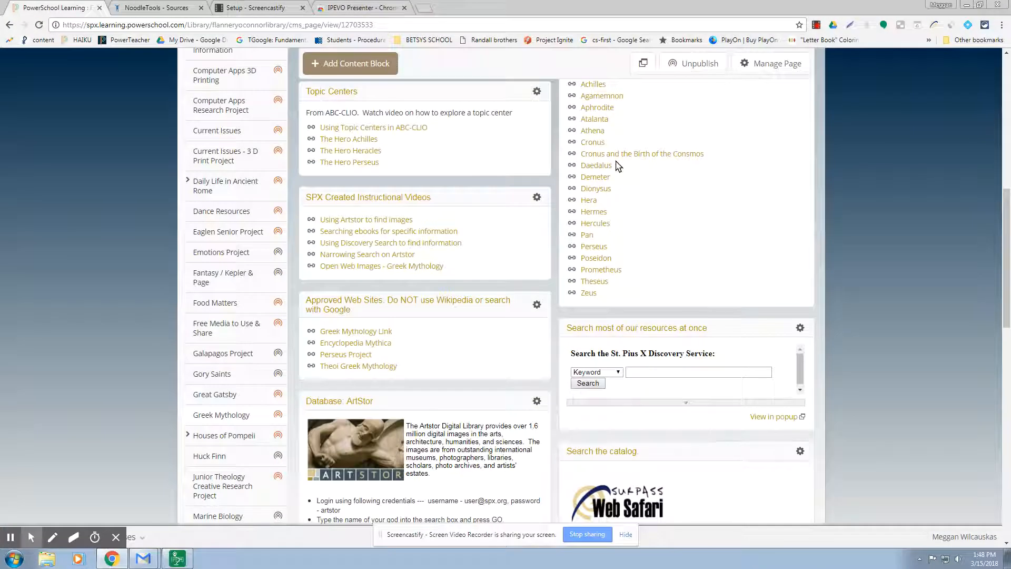
pyautogui.scroll(3, 647, 203)
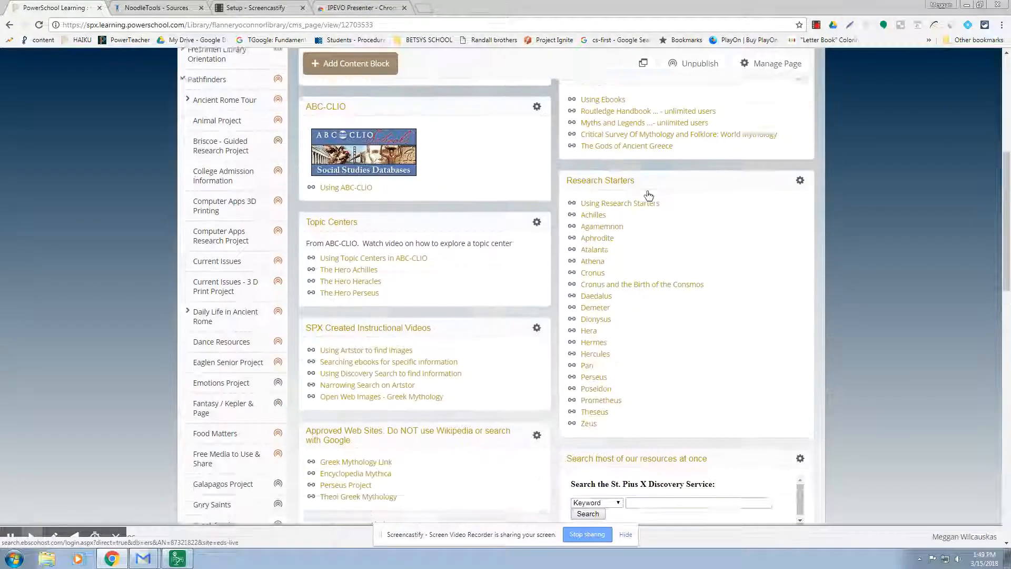
pyautogui.scroll(2, 650, 197)
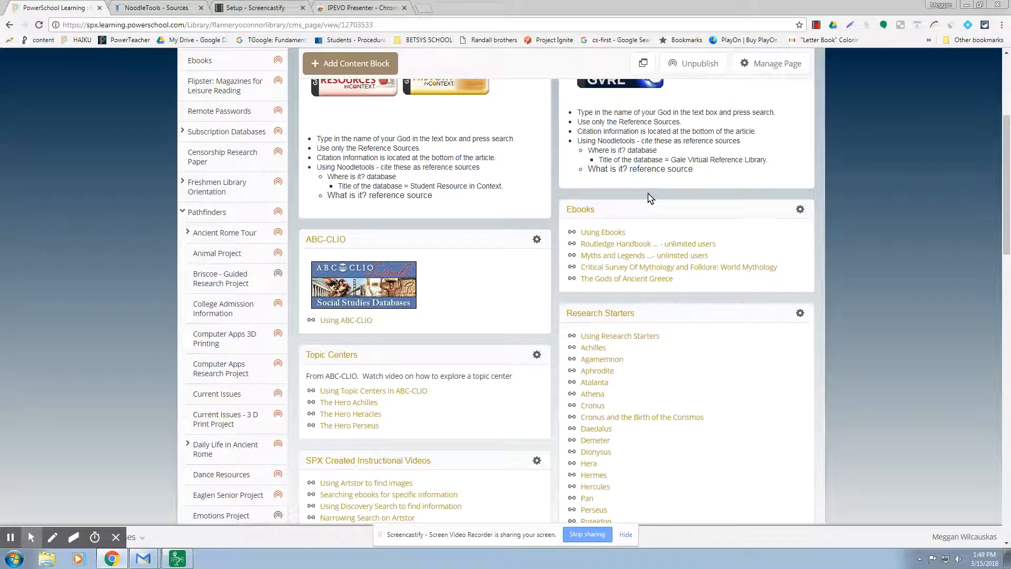
pyautogui.scroll(-2, 651, 198)
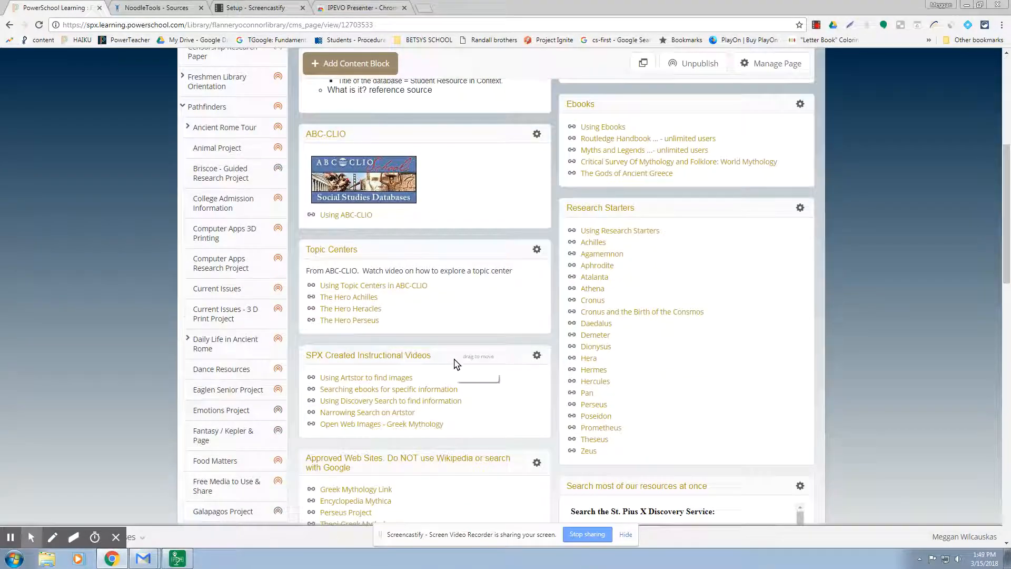
pyautogui.scroll(-2, 489, 375)
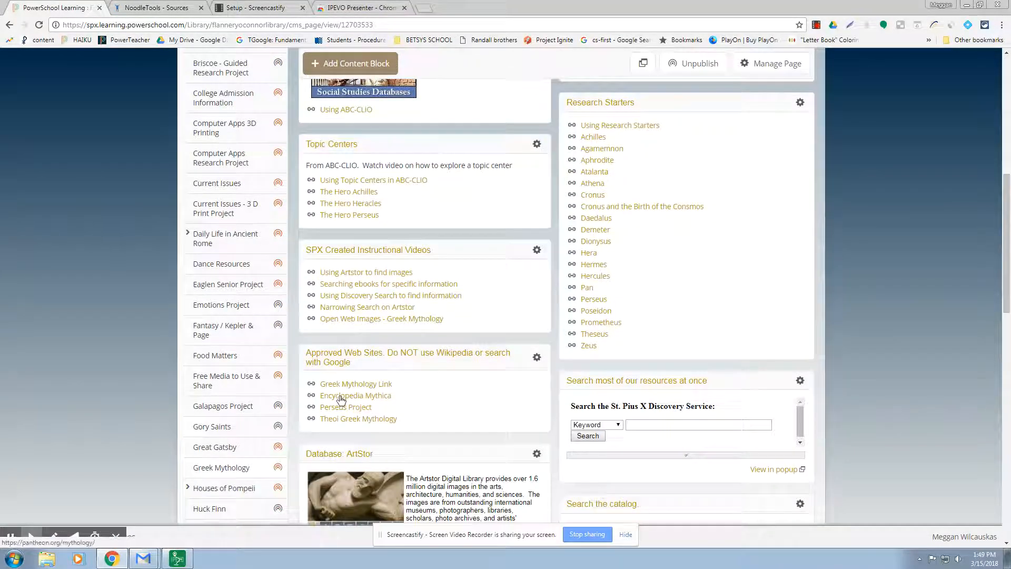
pyautogui.click(340, 400)
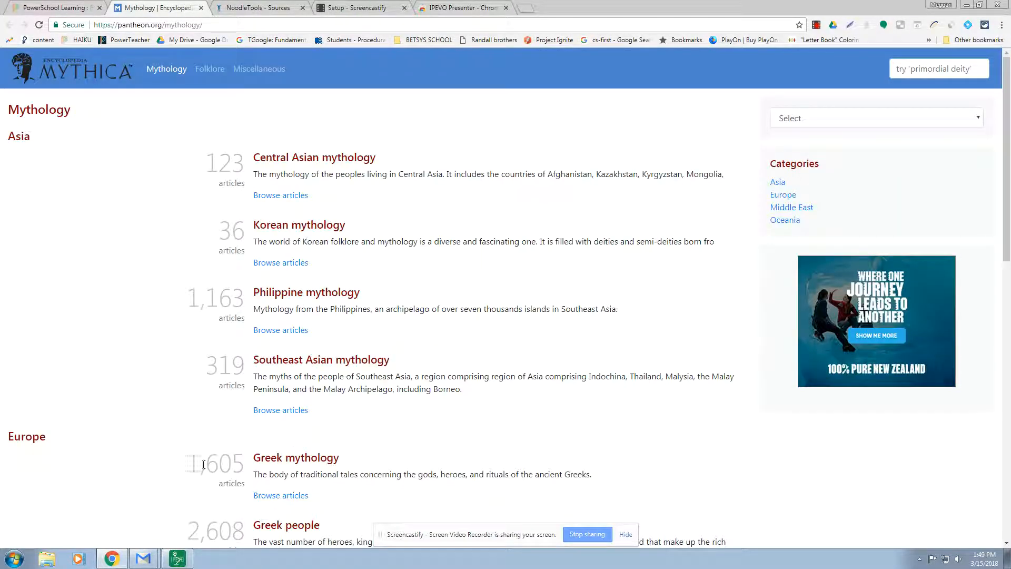
# Browse the Greek mythology articles under the letter P and open the Persephone article.
pyautogui.click(295, 496)
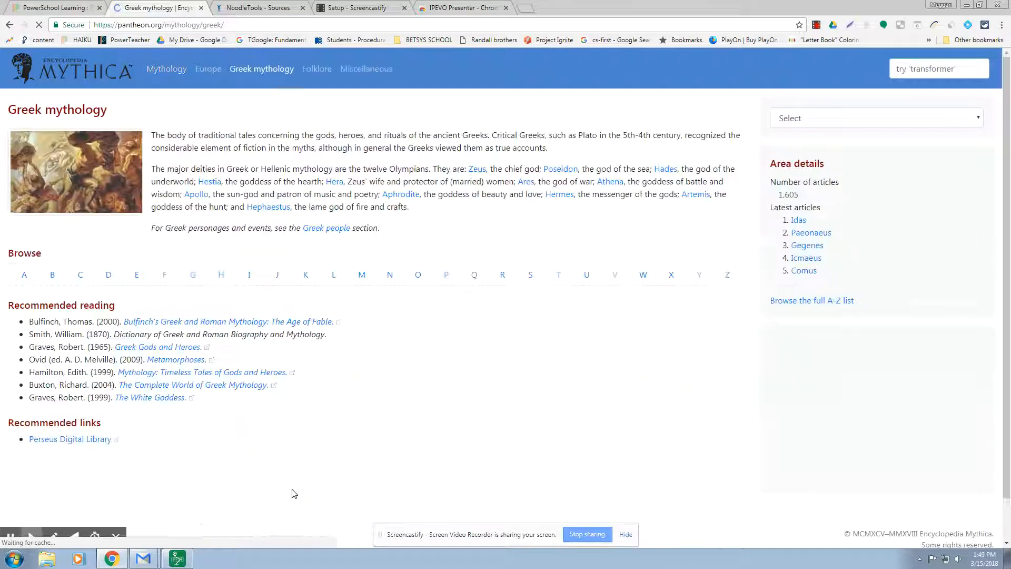
pyautogui.click(447, 274)
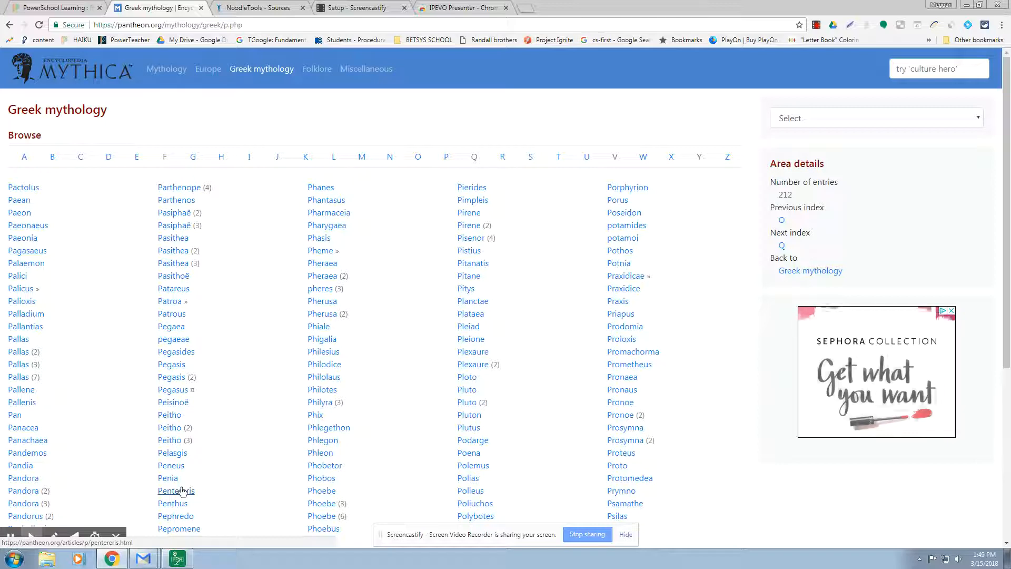
pyautogui.scroll(-2, 183, 490)
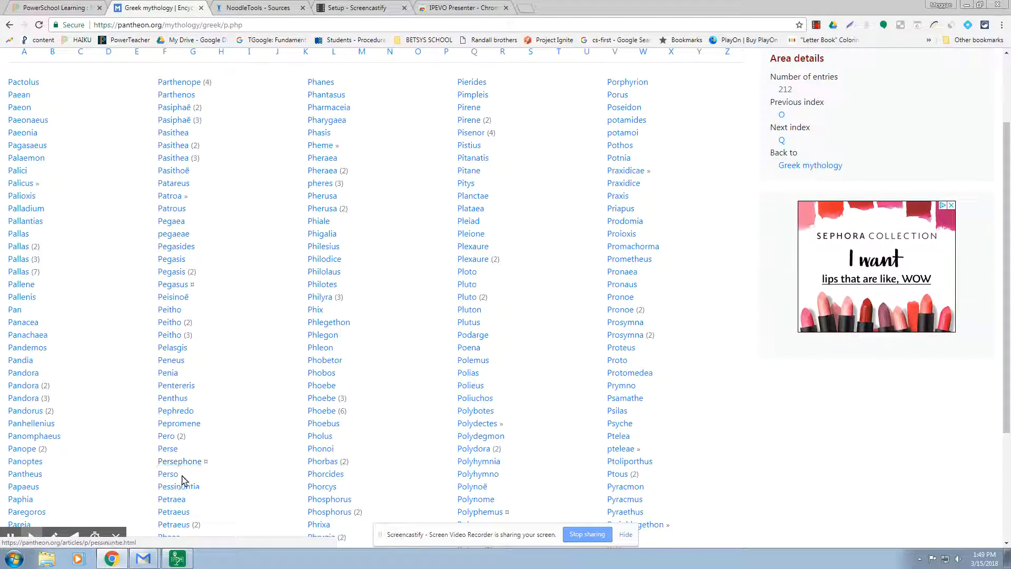
pyautogui.click(183, 463)
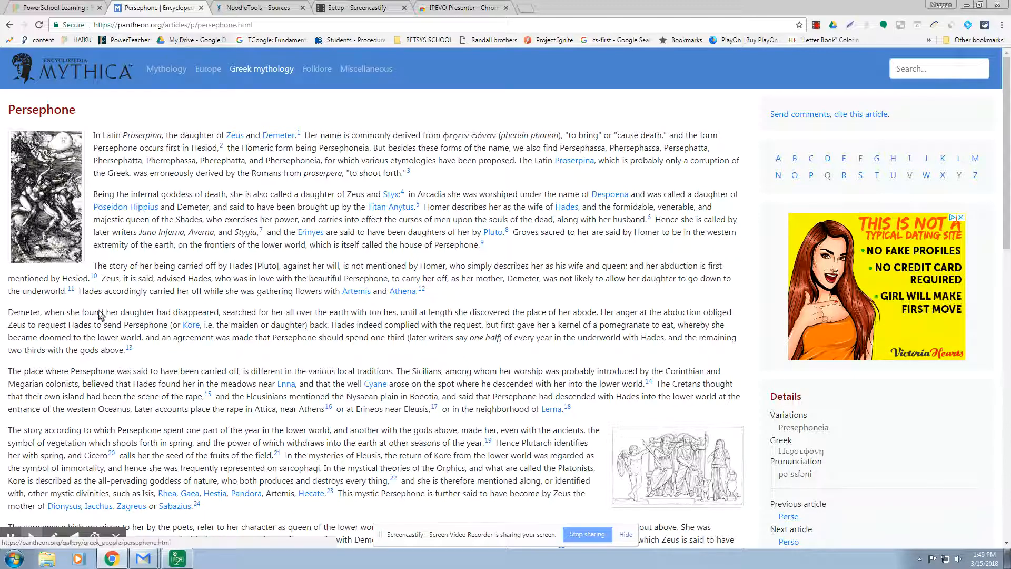
# Review the Persephone article down to its notes and sources, and select the article title "Persephone".
pyautogui.scroll(-4, 484, 148)
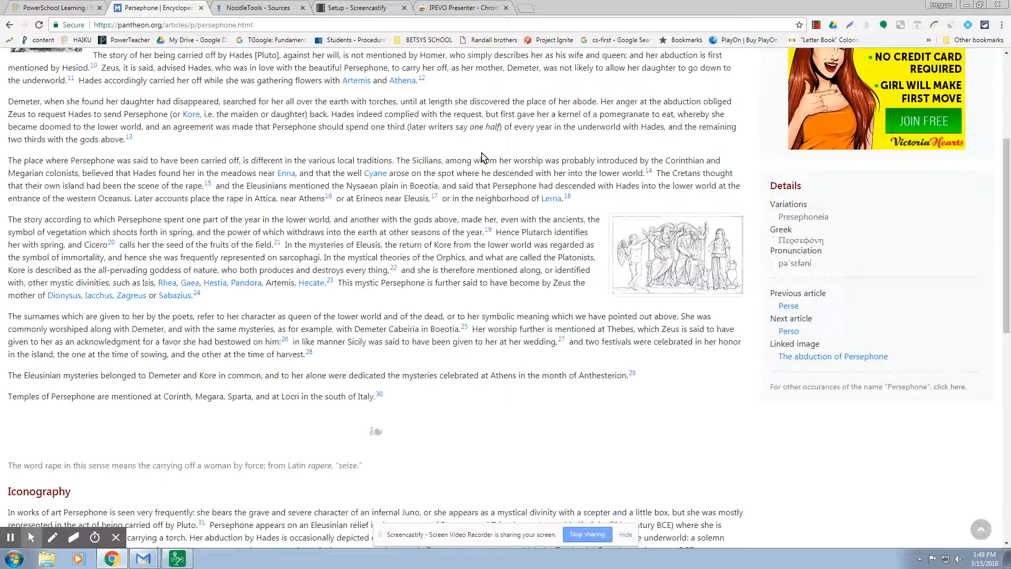
pyautogui.scroll(-3, 484, 157)
pyautogui.scroll(-7, 482, 157)
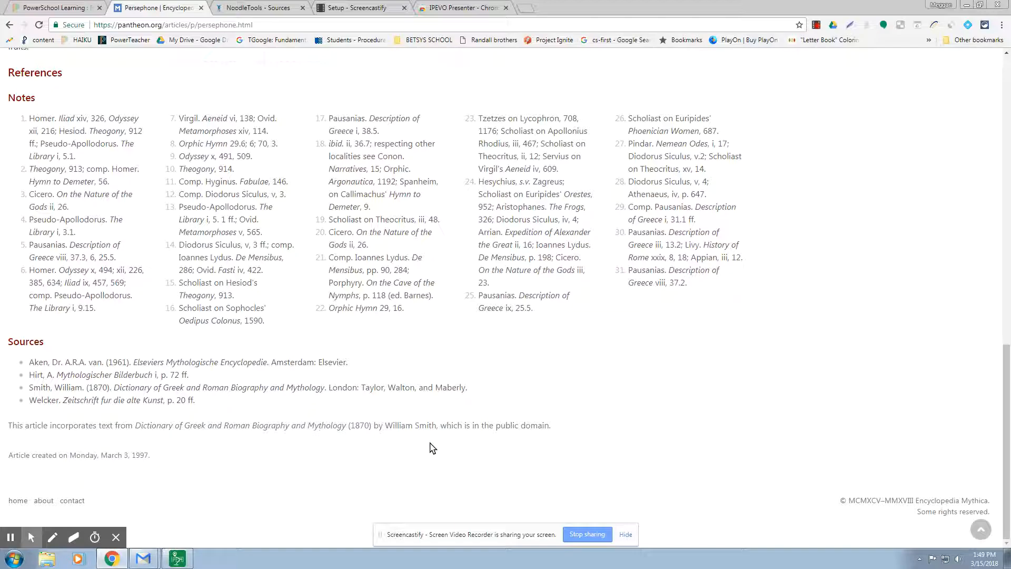
pyautogui.scroll(1, 436, 448)
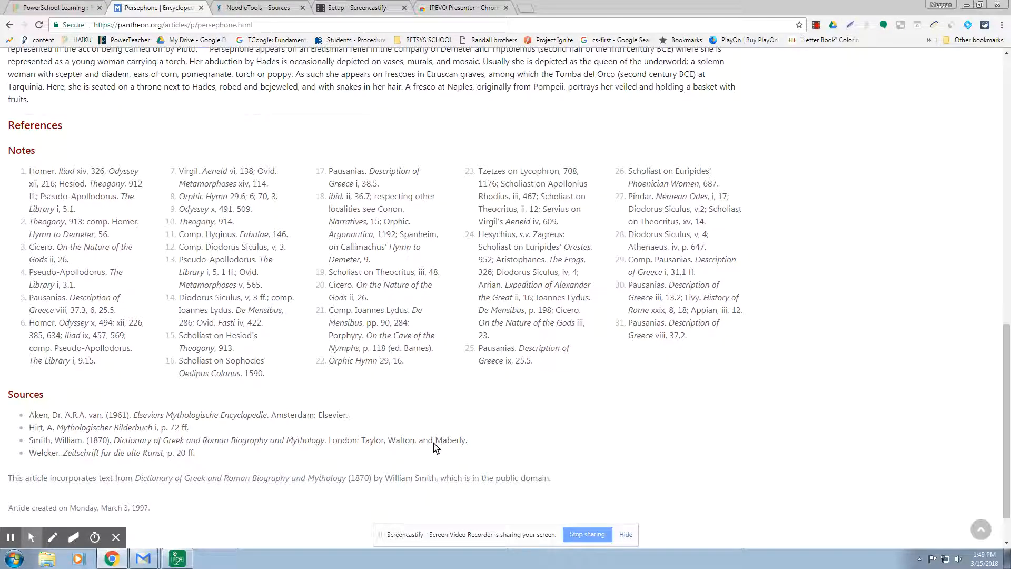
pyautogui.scroll(1, 440, 460)
pyautogui.scroll(20, 440, 460)
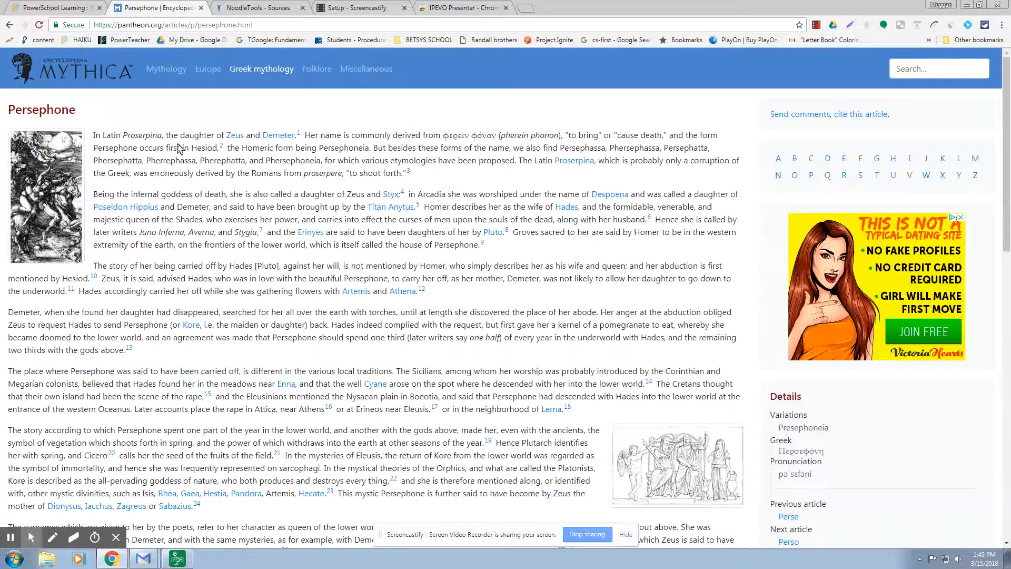
pyautogui.moveTo(7, 109); pyautogui.dragTo(82, 108)
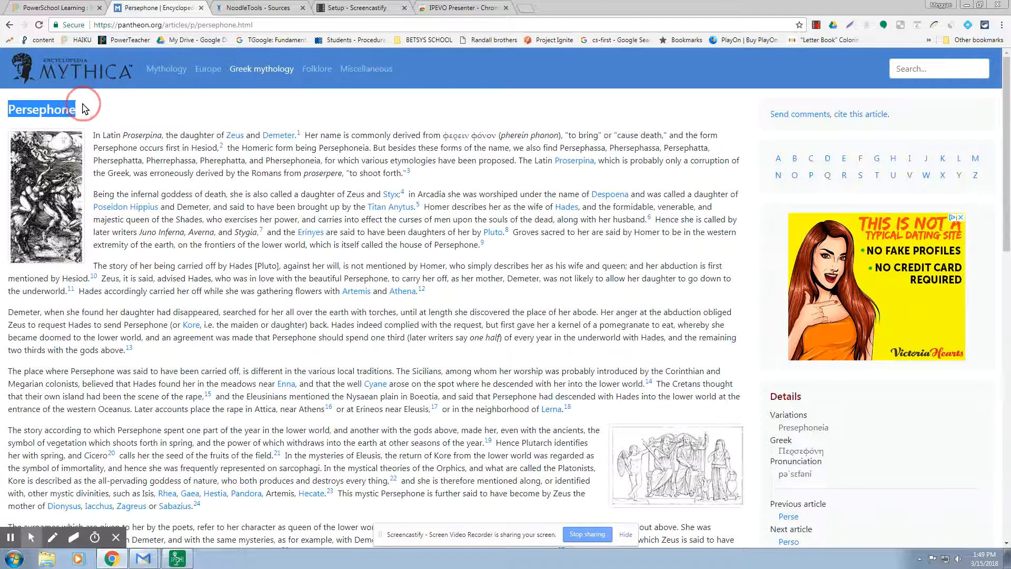
# Return to NoodleTools, try to save the blank database book citation, and cancel it.
pyautogui.click(43, 8)
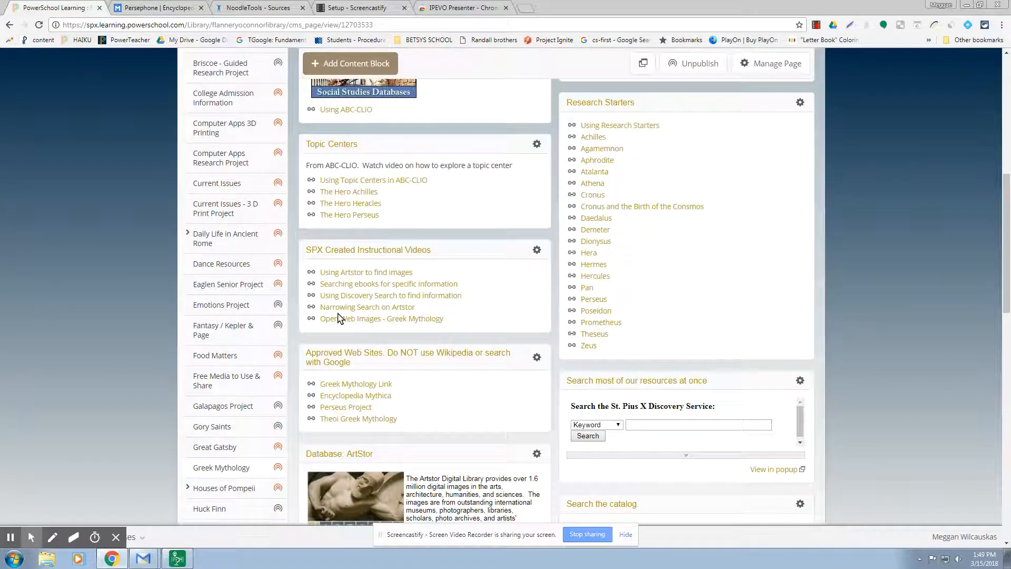
pyautogui.click(258, 8)
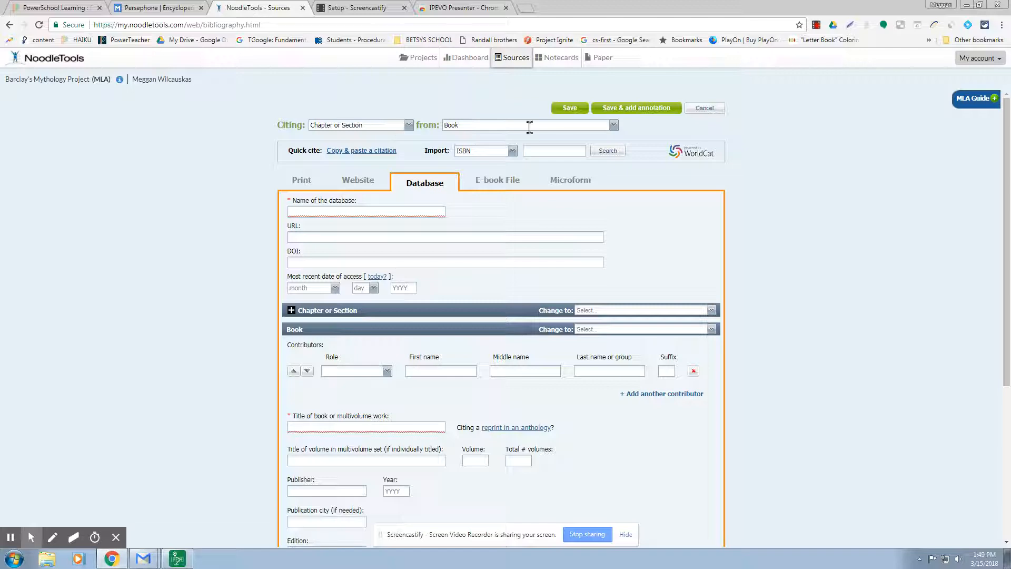
pyautogui.click(581, 112)
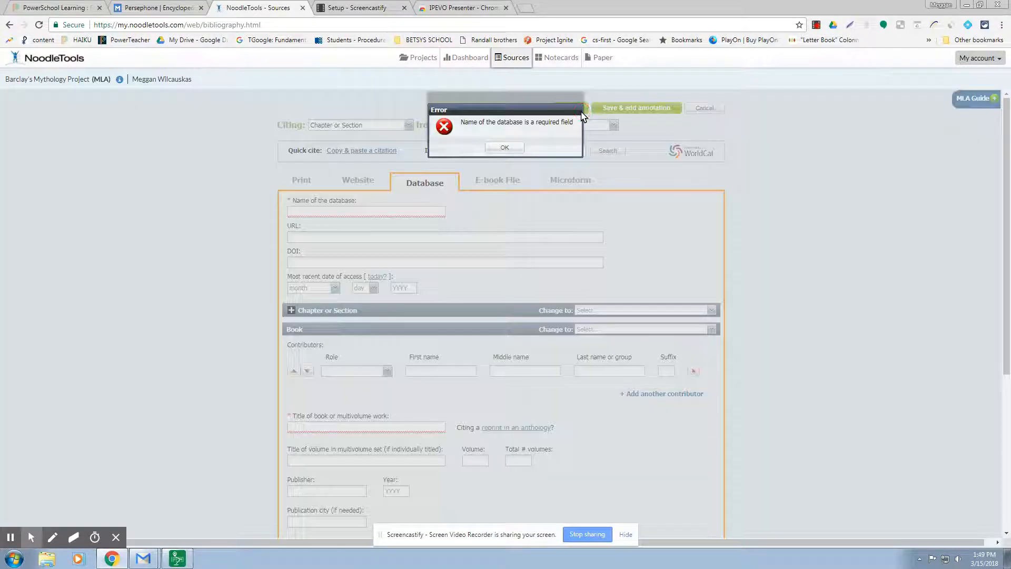
pyautogui.click(505, 147)
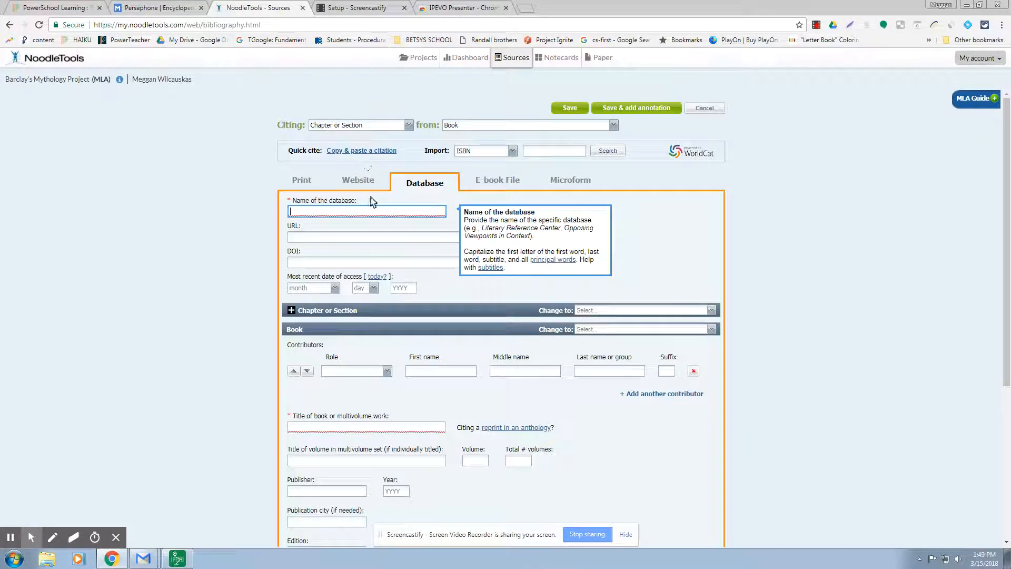
pyautogui.click(703, 108)
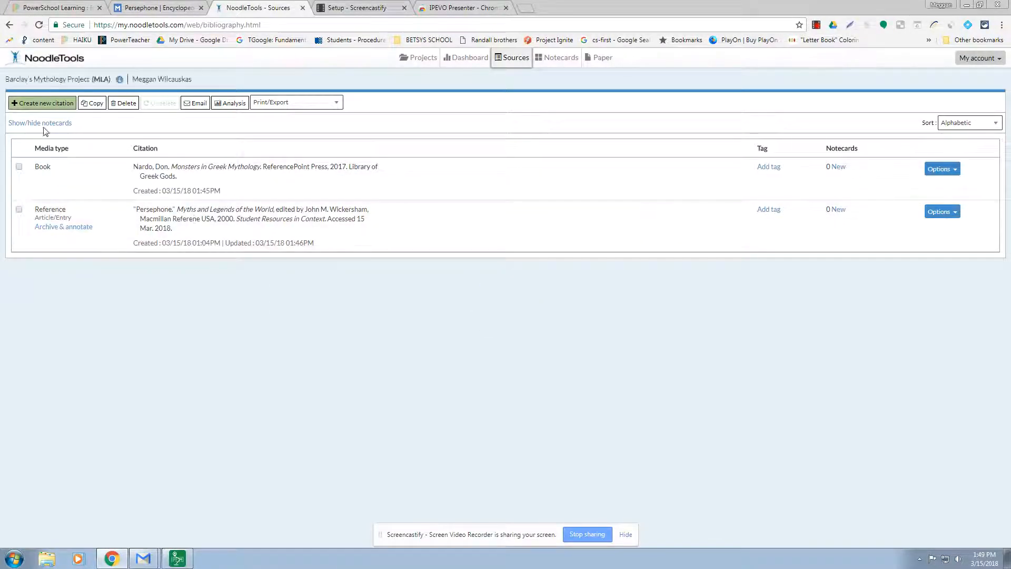
# Create a new citation for a Web Page accessed on a Website and continue to its citation form.
pyautogui.click(56, 104)
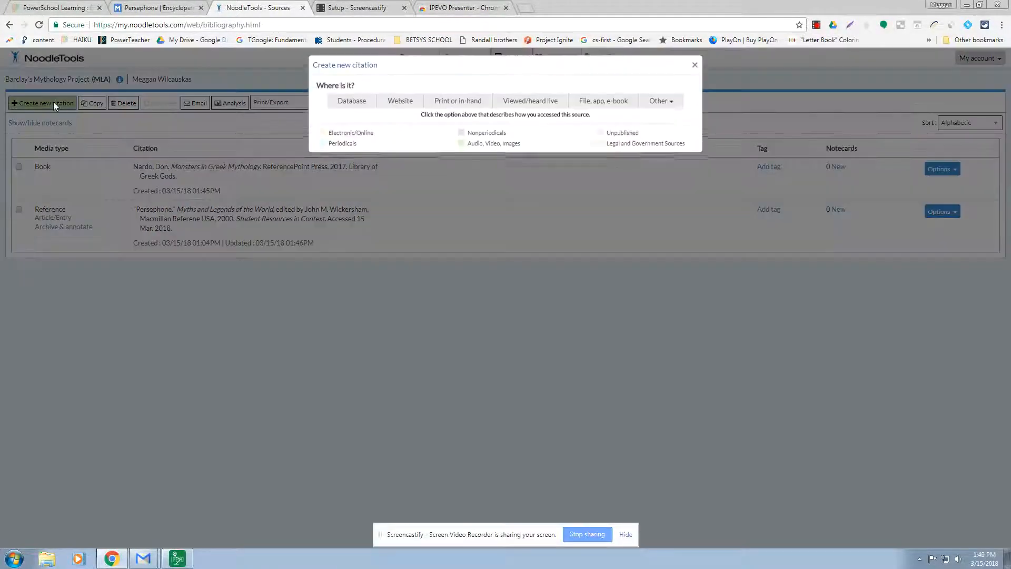
pyautogui.click(417, 108)
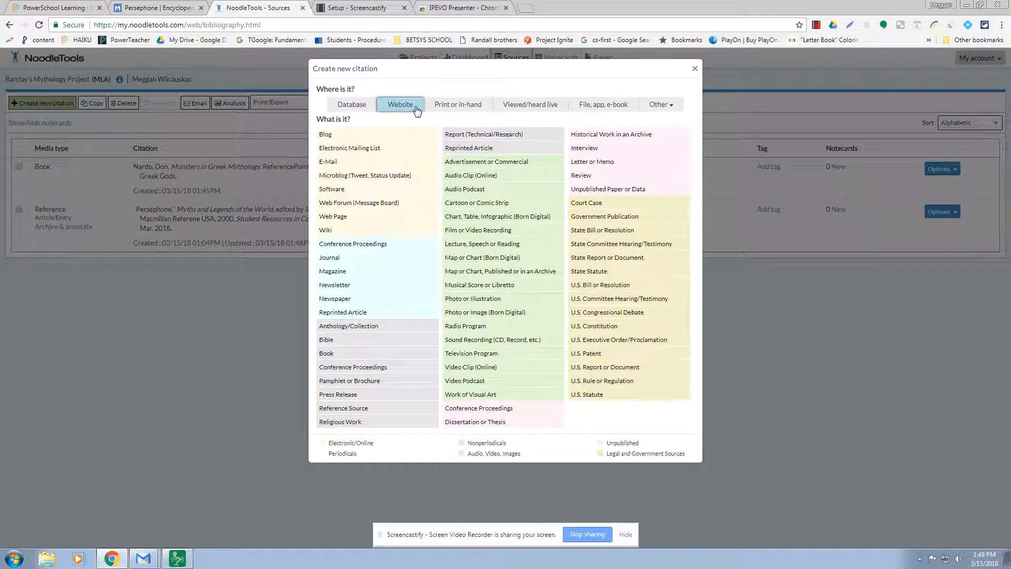
pyautogui.click(332, 216)
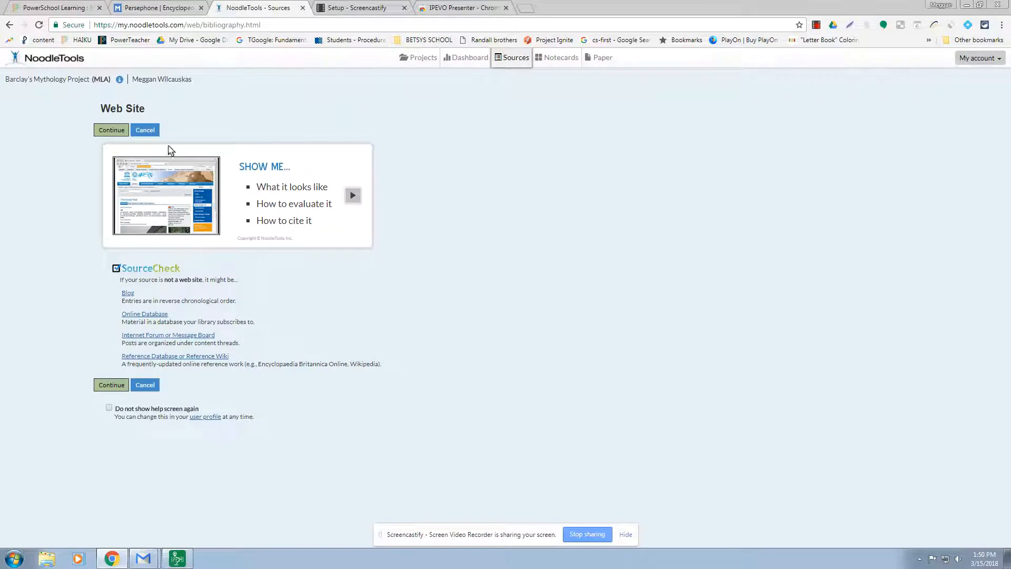
pyautogui.click(123, 136)
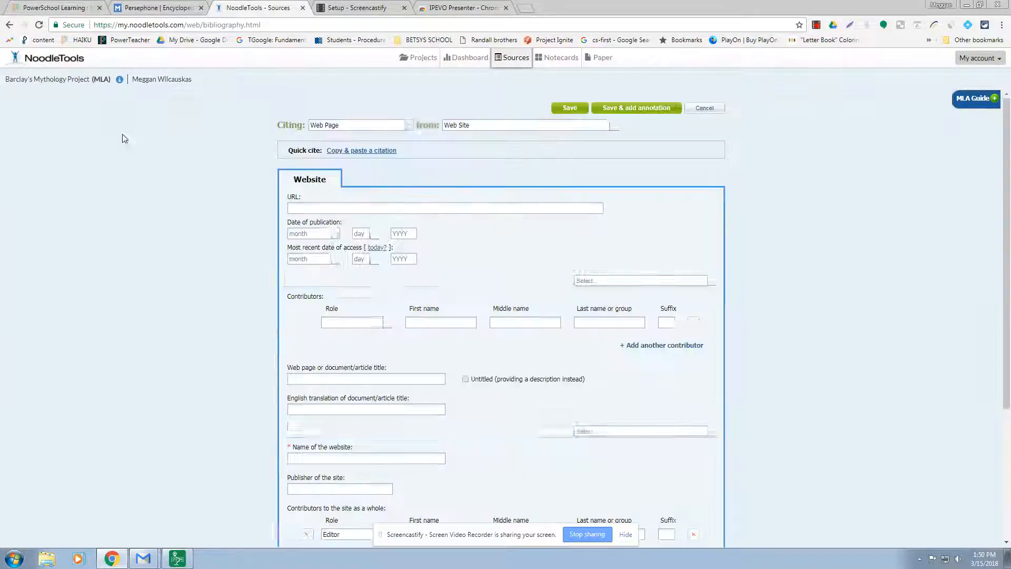
# Copy the title from the Encyclopedia Mythica article and enter "Persephone" as the web page title in the NoodleTools citation.
pyautogui.click(149, 12)
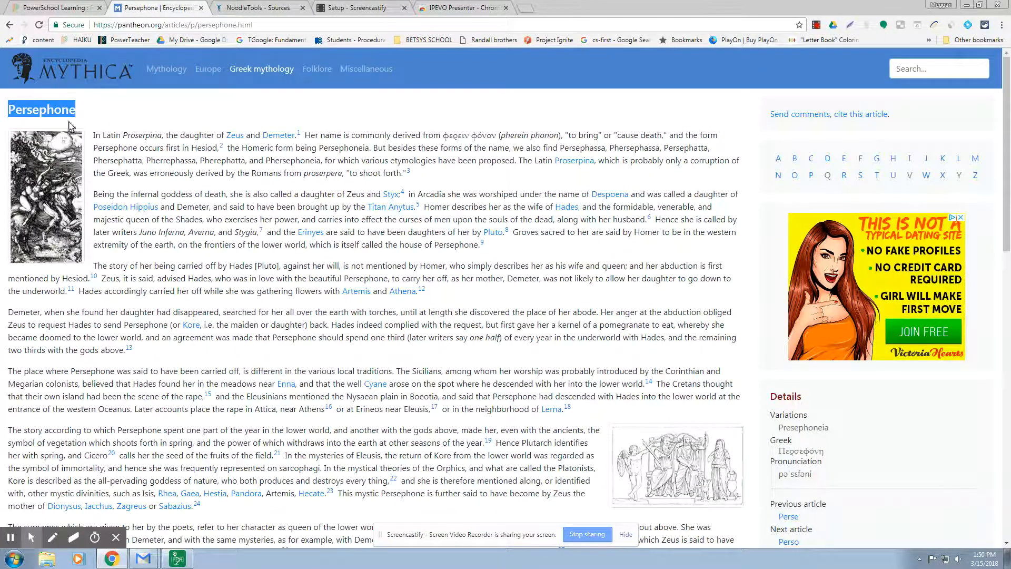
pyautogui.click(279, 12)
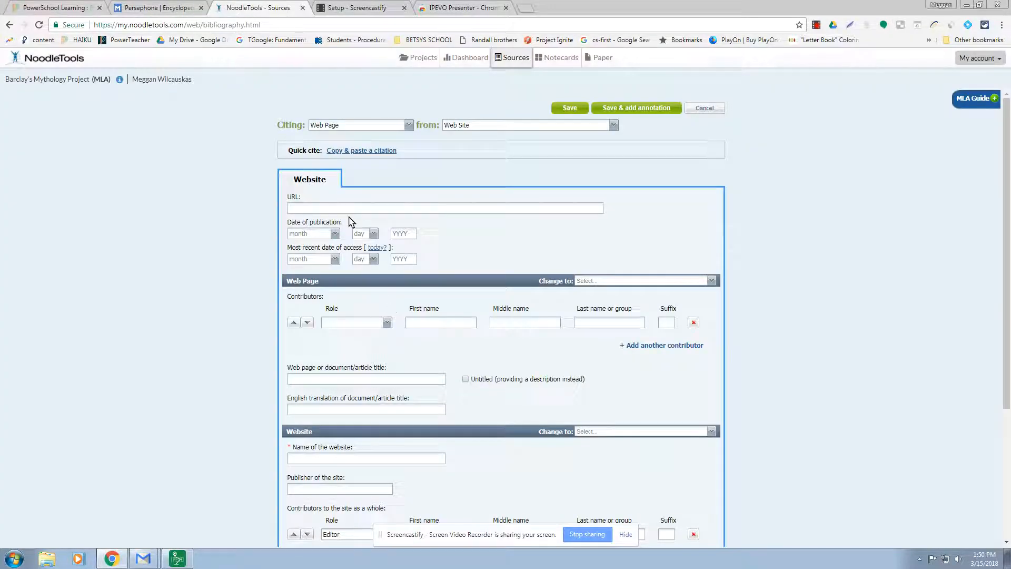
pyautogui.click(344, 378)
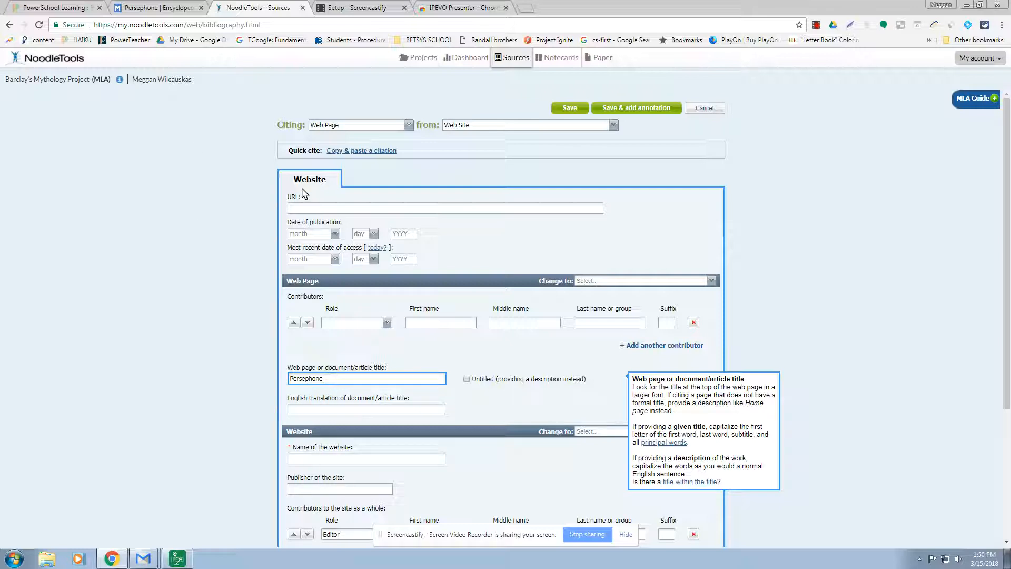
pyautogui.click(321, 207)
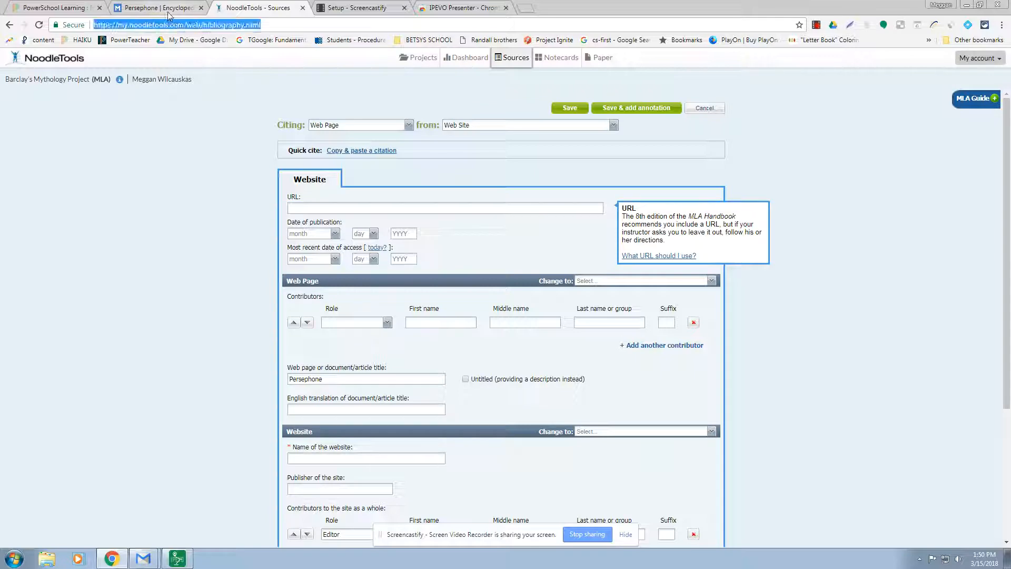
pyautogui.click(168, 8)
pyautogui.click(269, 25)
pyautogui.hotkey('ctrl', 'c')
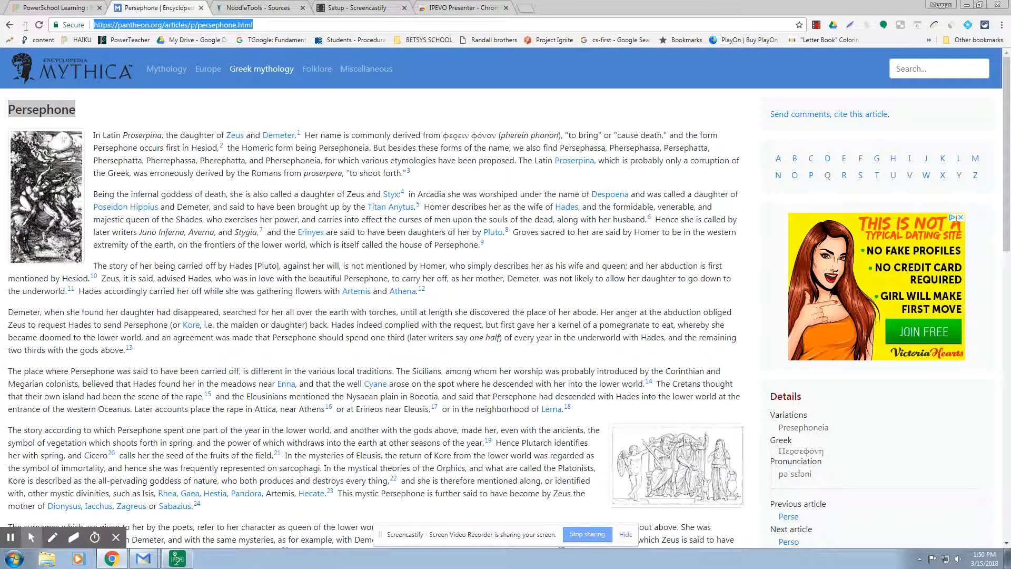
pyautogui.click(63, 7)
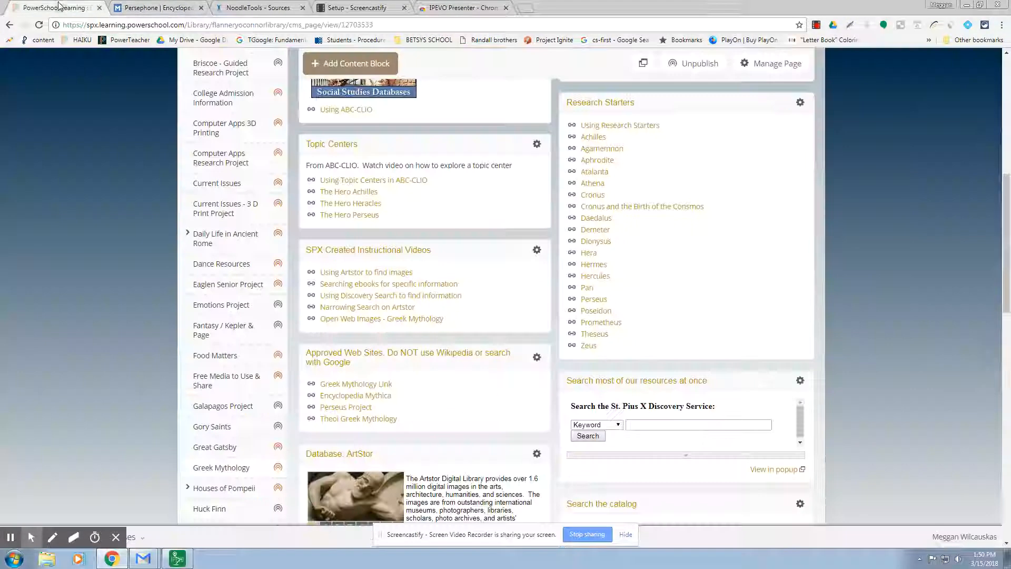
pyautogui.click(255, 8)
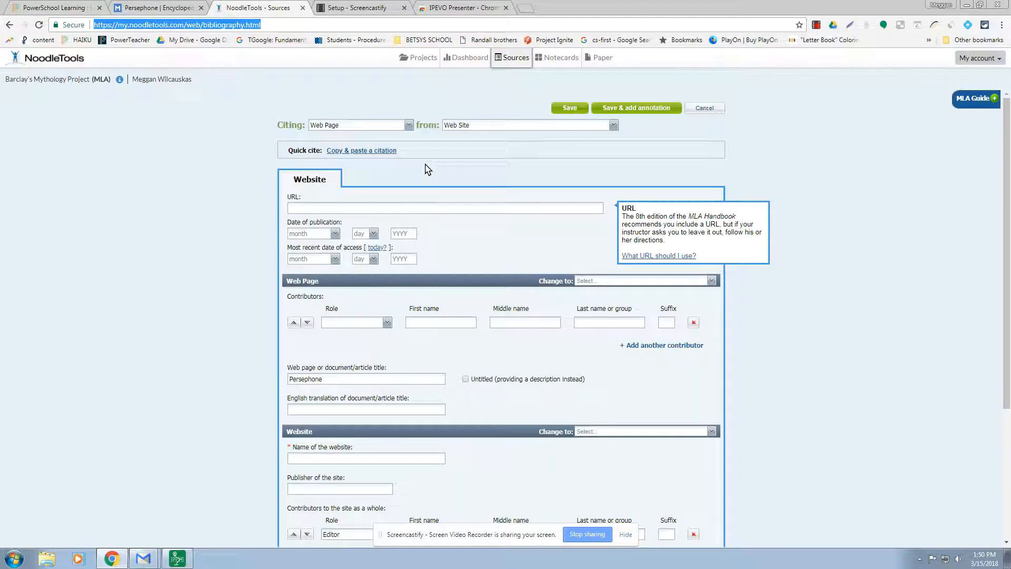
pyautogui.click(386, 207)
pyautogui.hotkey('ctrl', 'v')
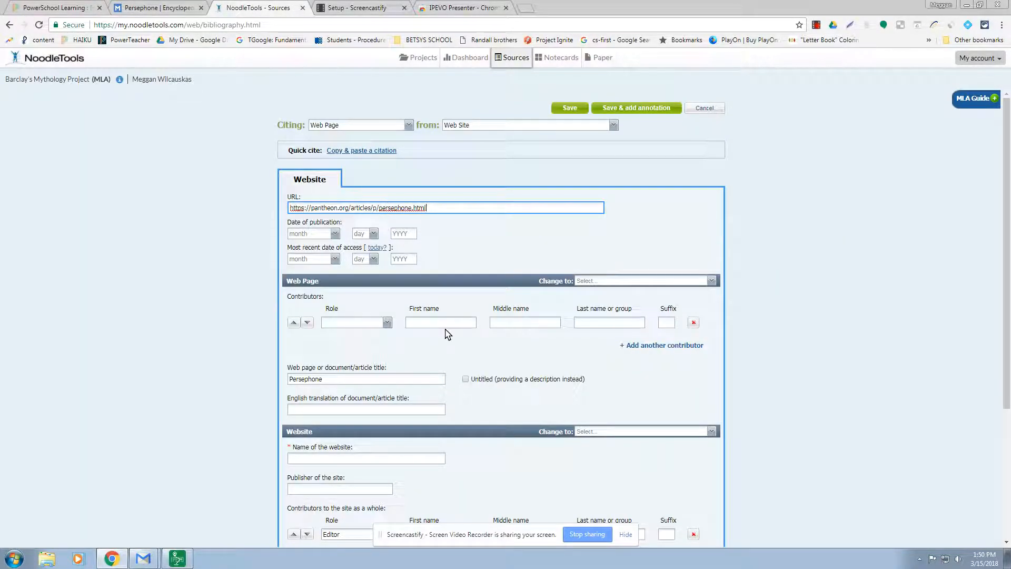
# Check the article's creation date, set the citation's publication date to March 3, 1997, and use today's date as the access date.
pyautogui.click(165, 8)
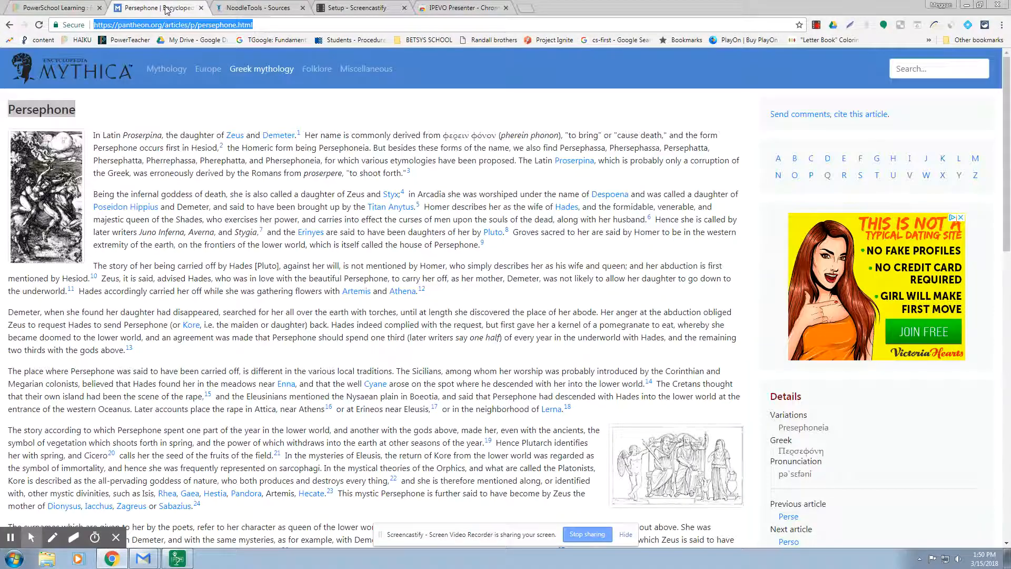
pyautogui.scroll(-14, 377, 477)
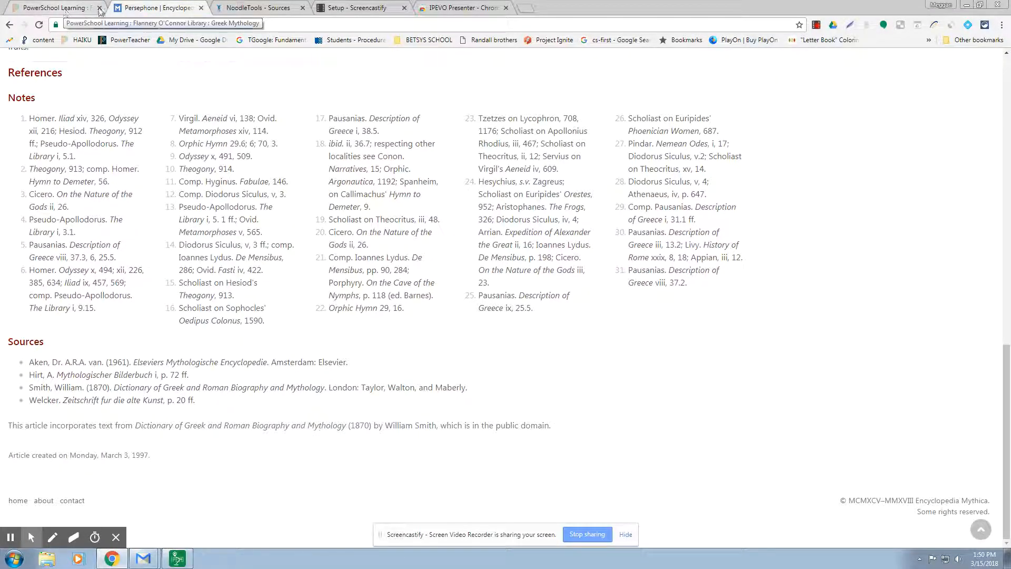
pyautogui.click(272, 10)
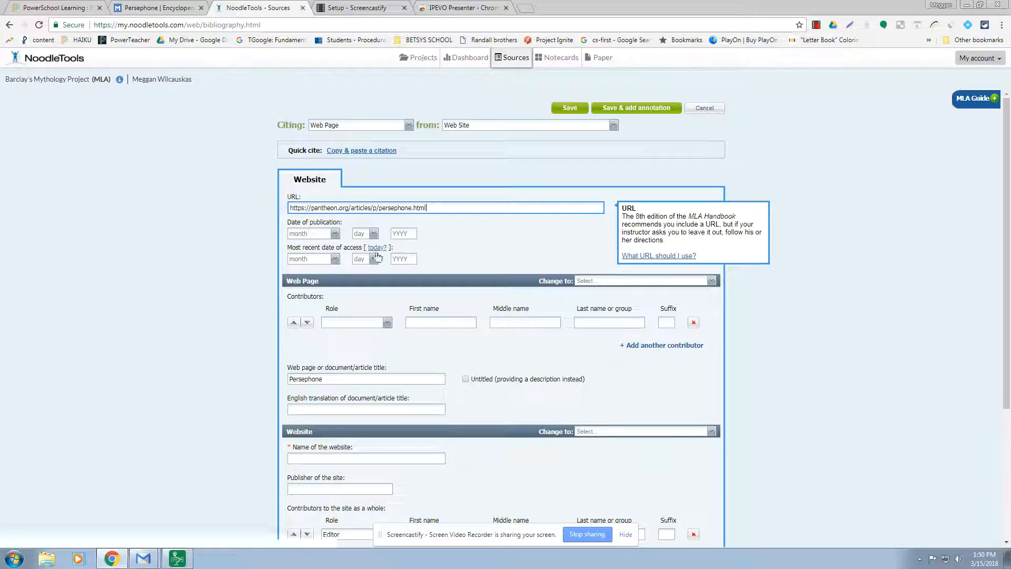
pyautogui.click(319, 233)
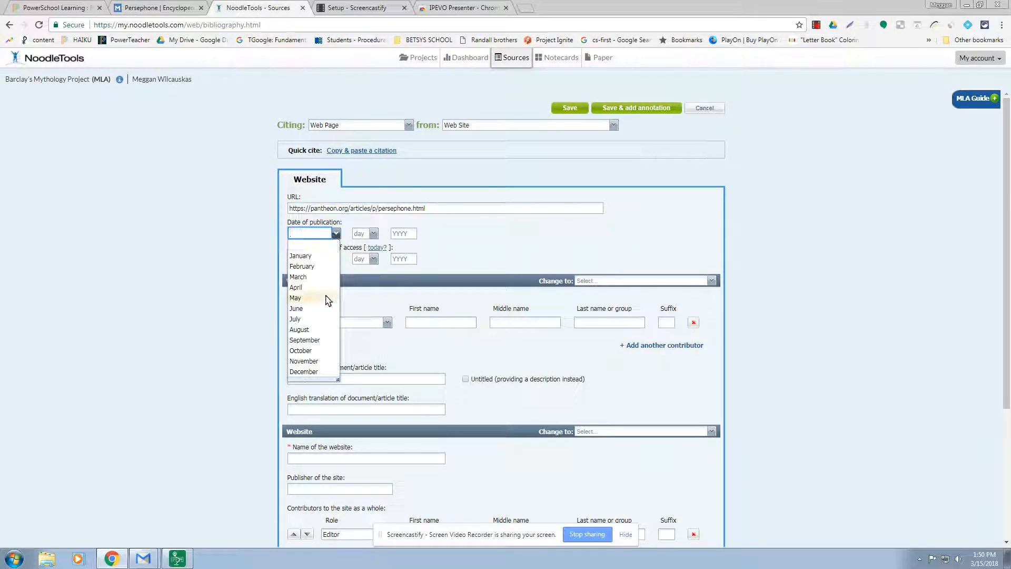
pyautogui.click(303, 278)
pyautogui.click(374, 234)
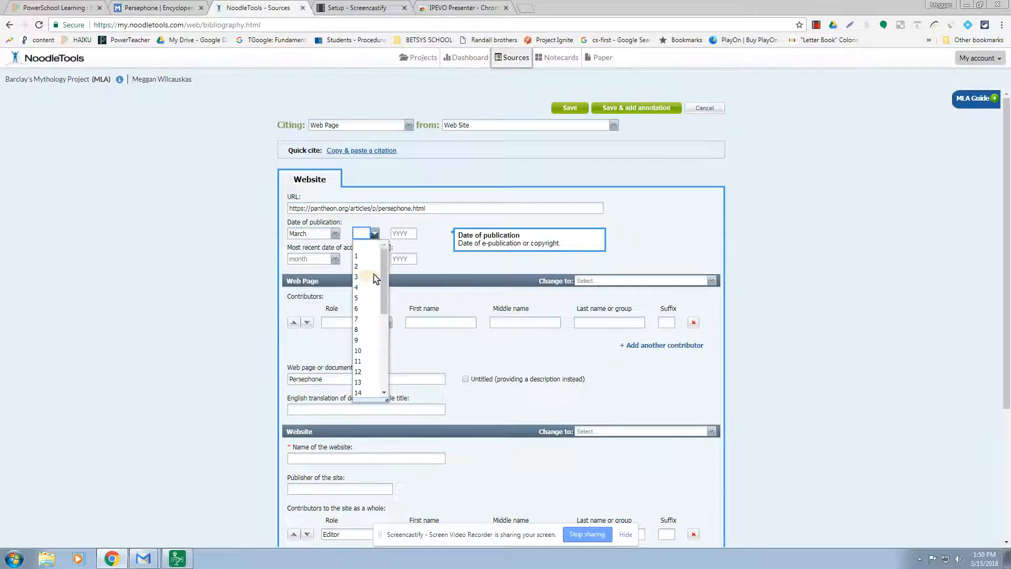
pyautogui.click(356, 276)
pyautogui.click(405, 232)
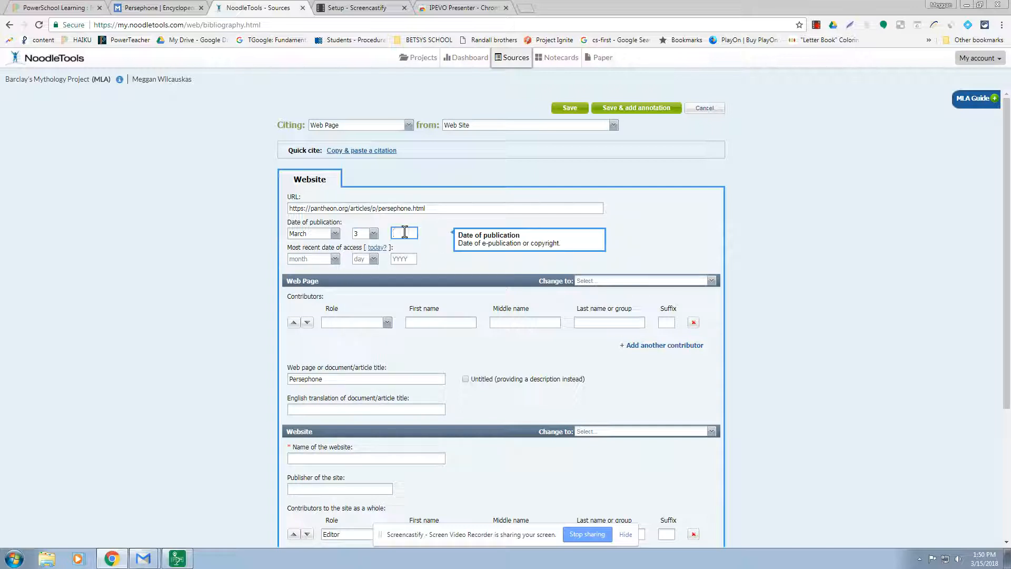
pyautogui.write('1997')
pyautogui.click(384, 248)
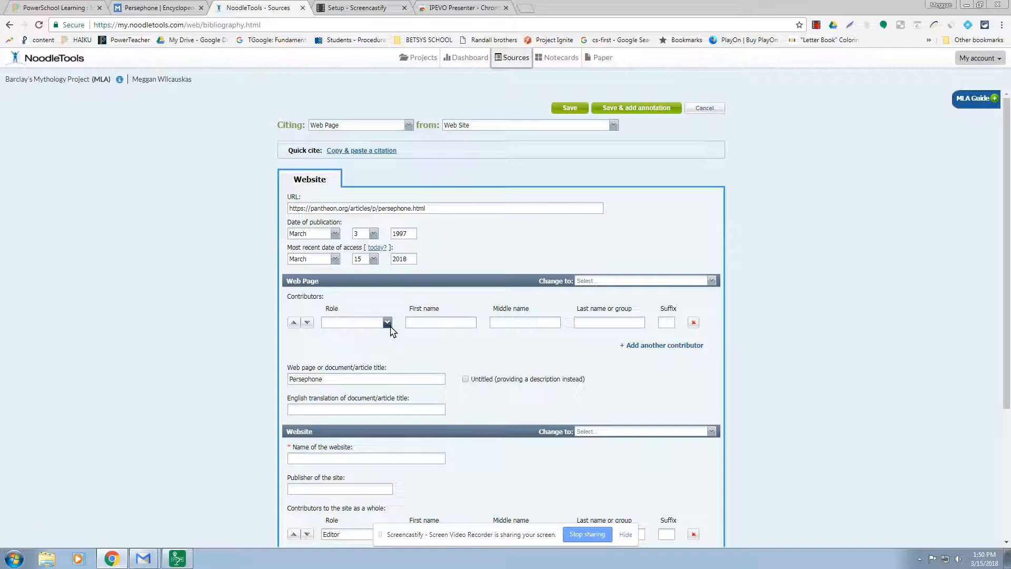
# Check the site name on the article page and enter "Encyclopedia Mythica" as the name of the website, correcting its spelling.
pyautogui.click(190, 7)
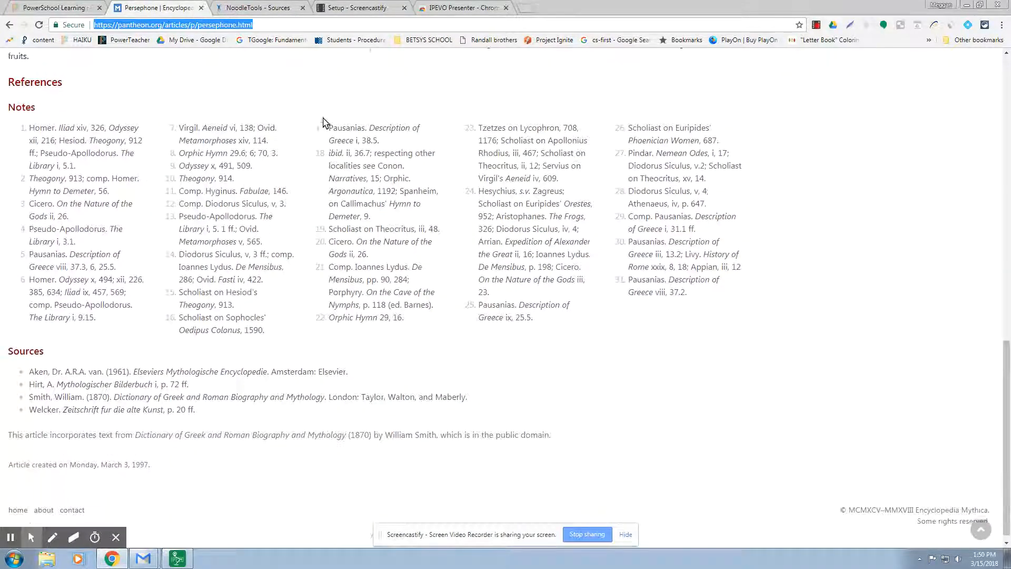
pyautogui.moveTo(996, 356); pyautogui.dragTo(998, 52)
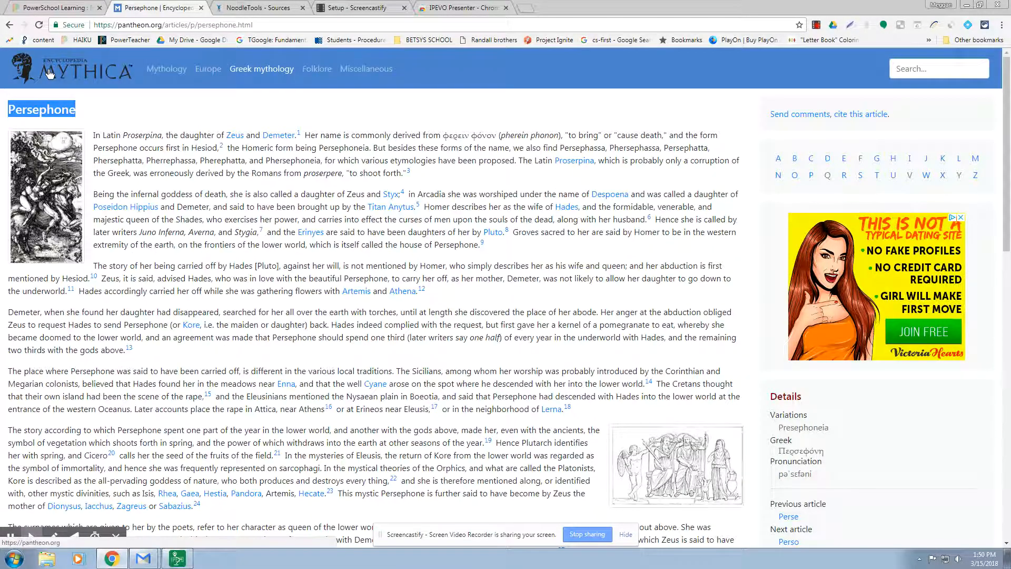
pyautogui.click(263, 8)
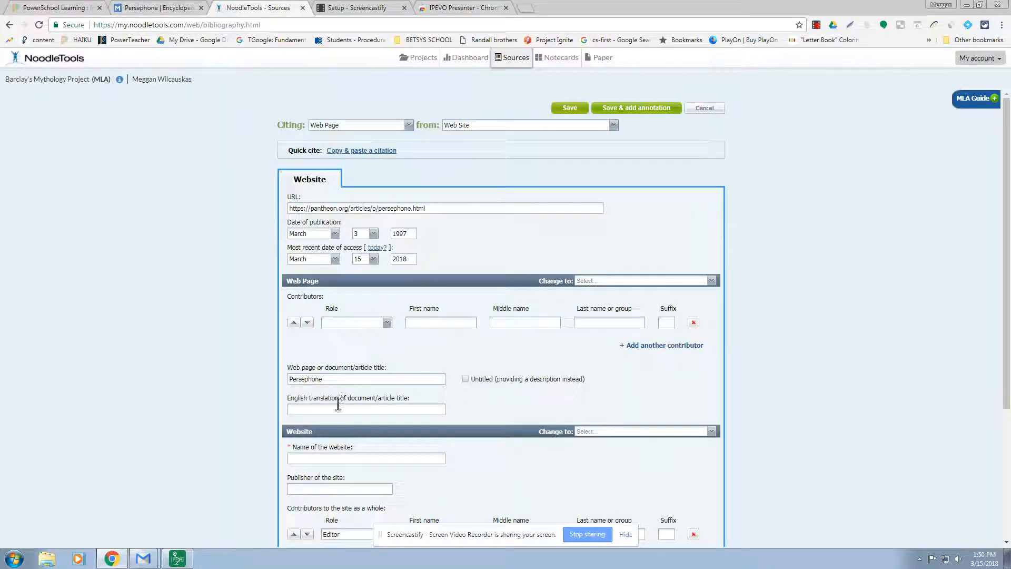
pyautogui.click(330, 458)
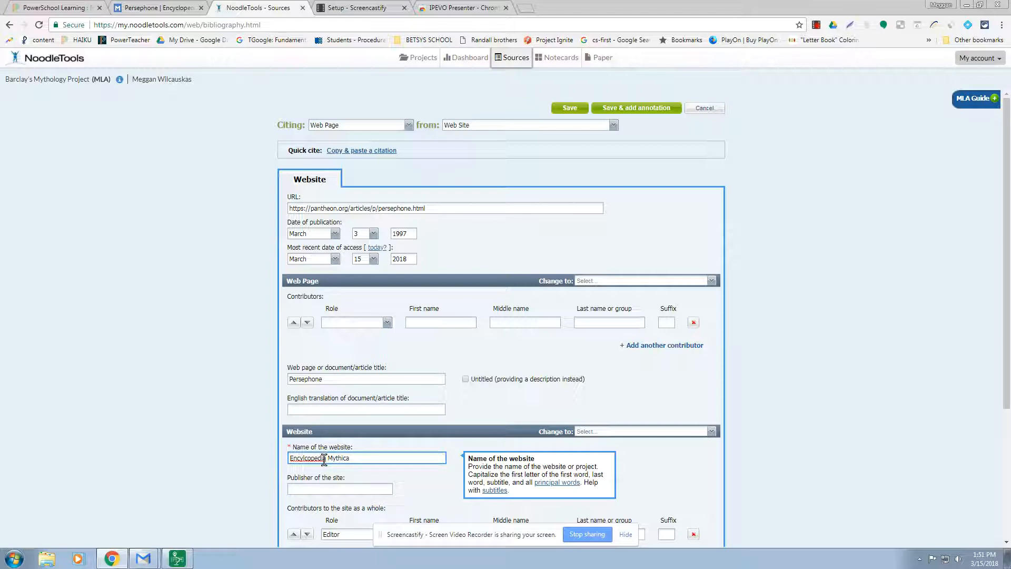
pyautogui.rightClick(324, 459)
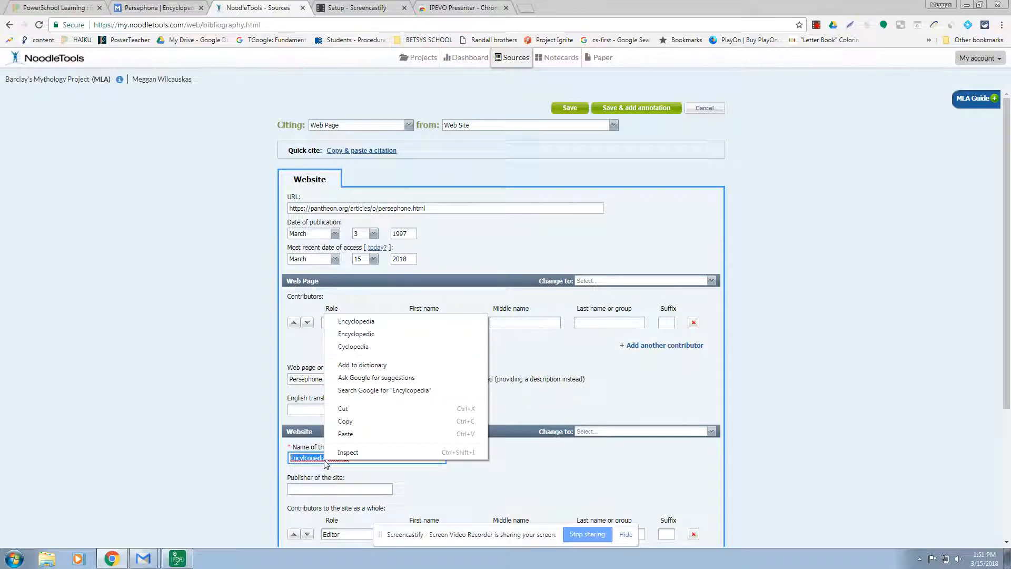
pyautogui.click(356, 322)
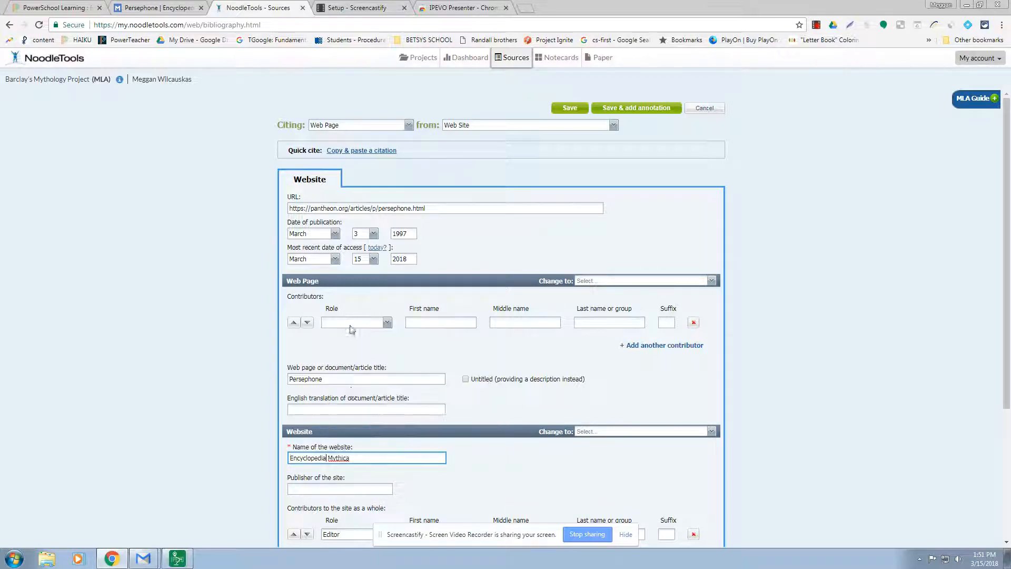
# Examine the Encyclopedia Mythica home page and About page for the site's publisher, and return to the NoodleTools citation.
pyautogui.click(182, 11)
pyautogui.moveTo(1006, 165); pyautogui.dragTo(1006, 202)
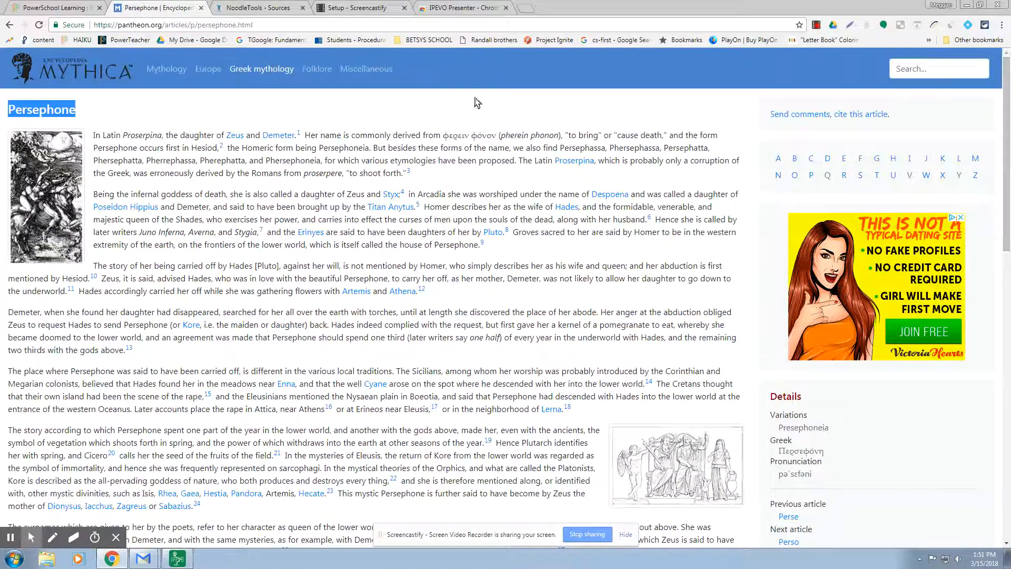
pyautogui.click(116, 71)
pyautogui.scroll(-2, 894, 259)
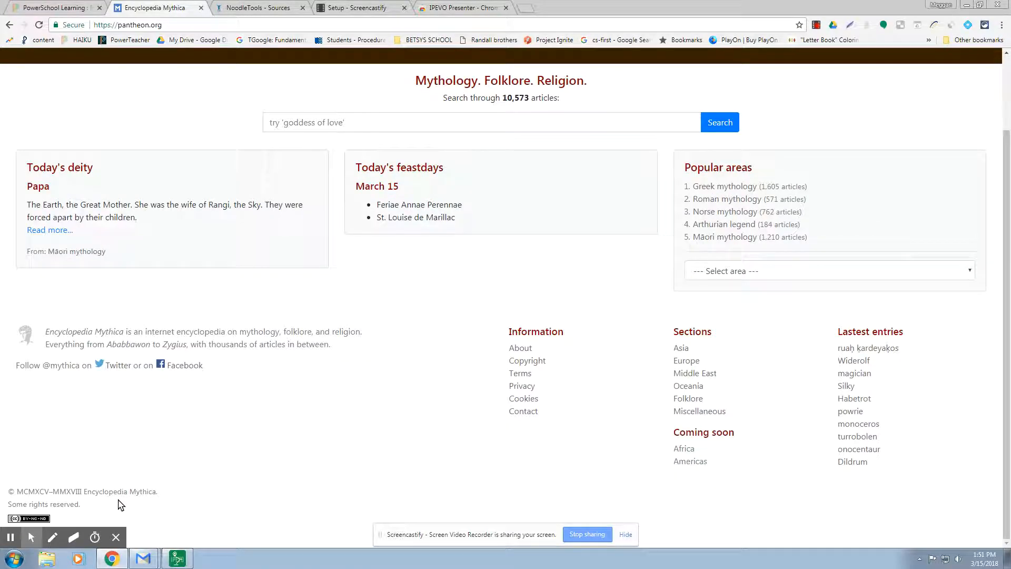
pyautogui.scroll(2, 756, 225)
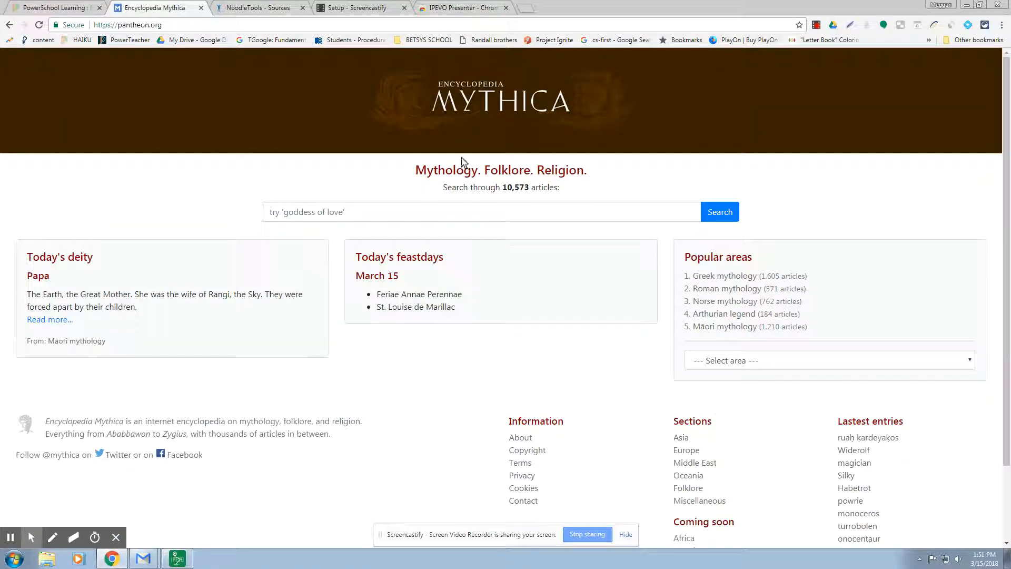
pyautogui.click(524, 438)
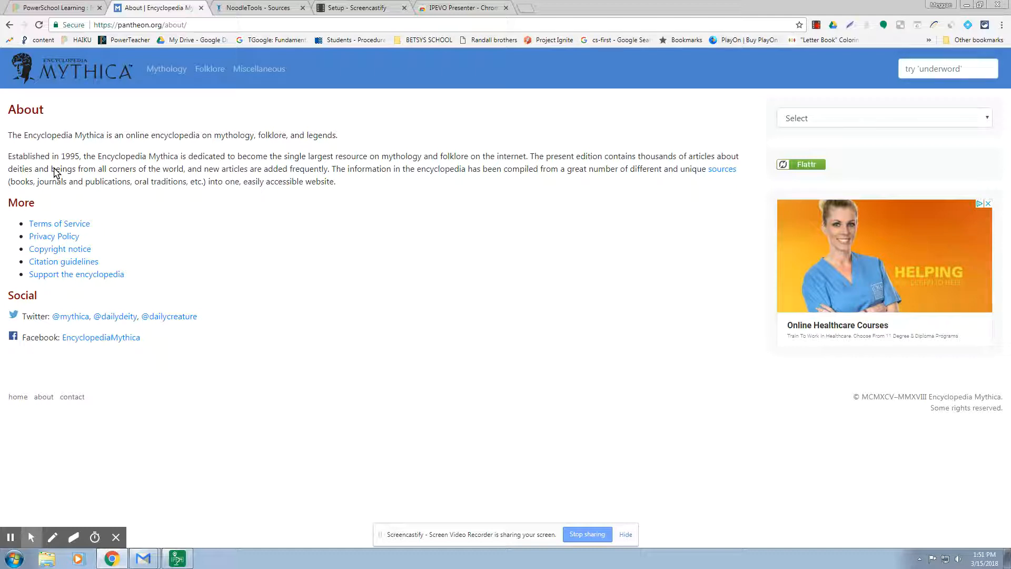
pyautogui.click(81, 8)
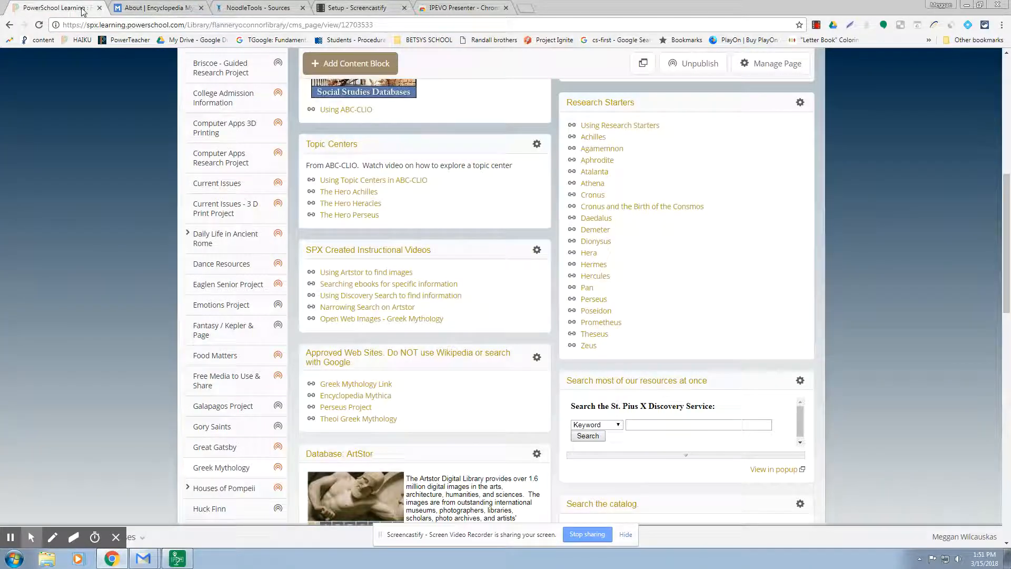
pyautogui.click(250, 7)
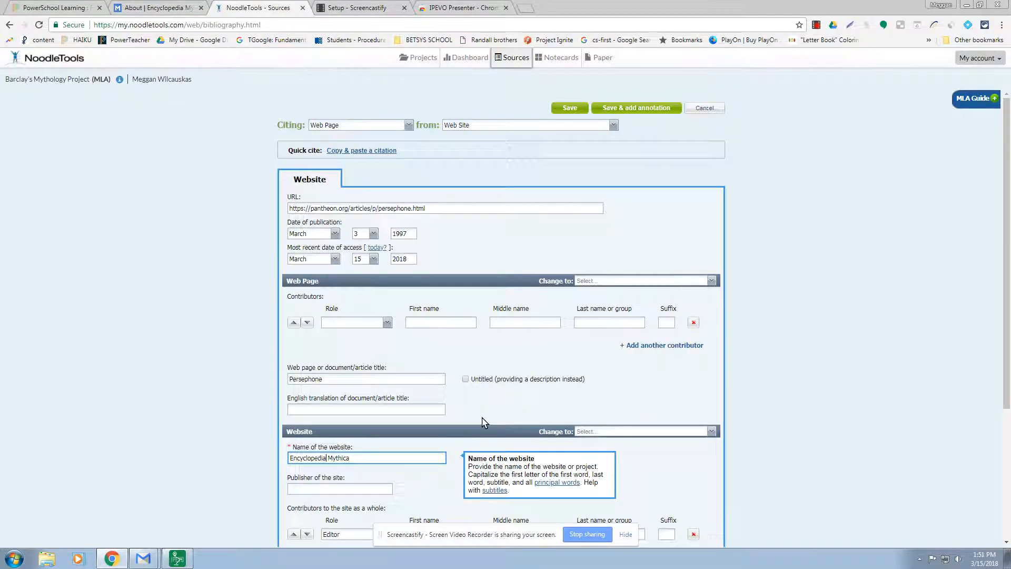
# Check Encyclopedia Mythica's copyright notice for a publisher, and save the NoodleTools web page citation with the publisher left blank.
pyautogui.scroll(-3, 485, 422)
pyautogui.click(328, 330)
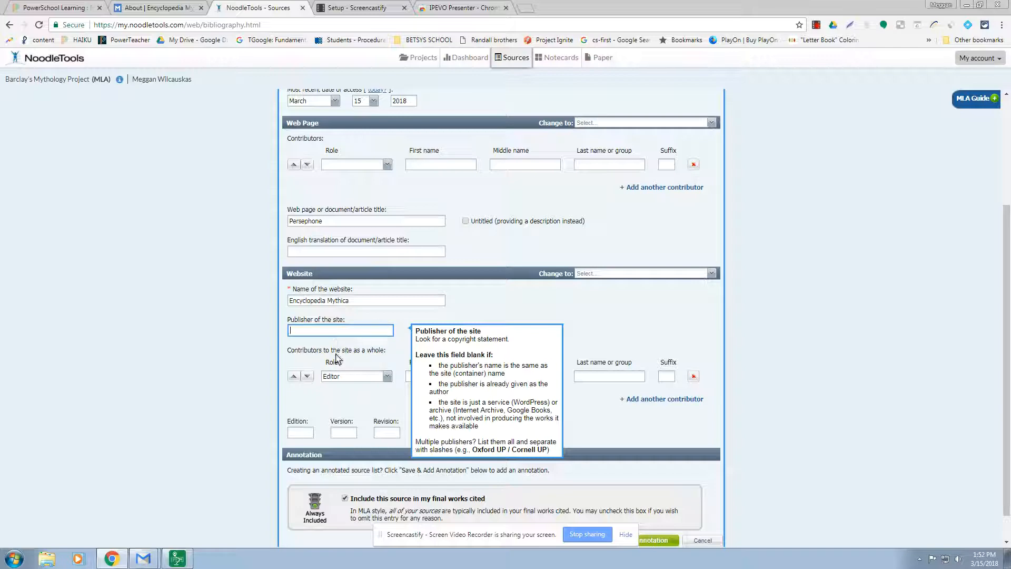
pyautogui.click(180, 9)
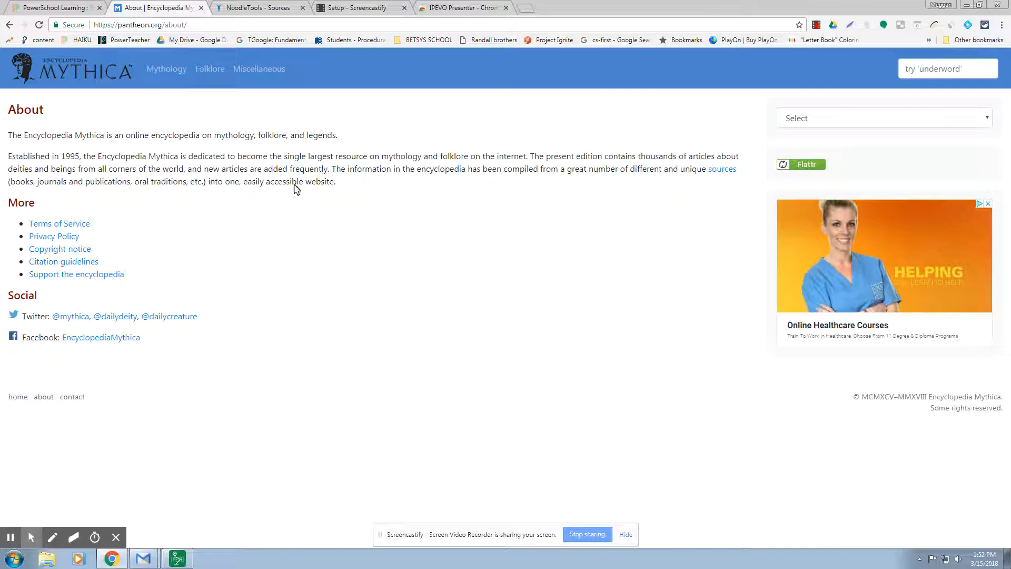
pyautogui.click(62, 251)
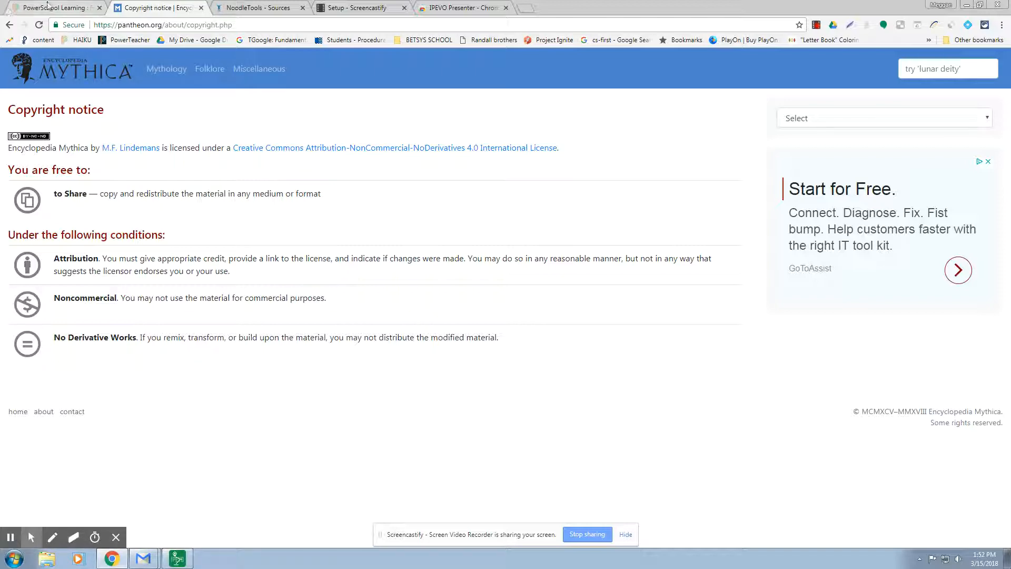
pyautogui.click(250, 7)
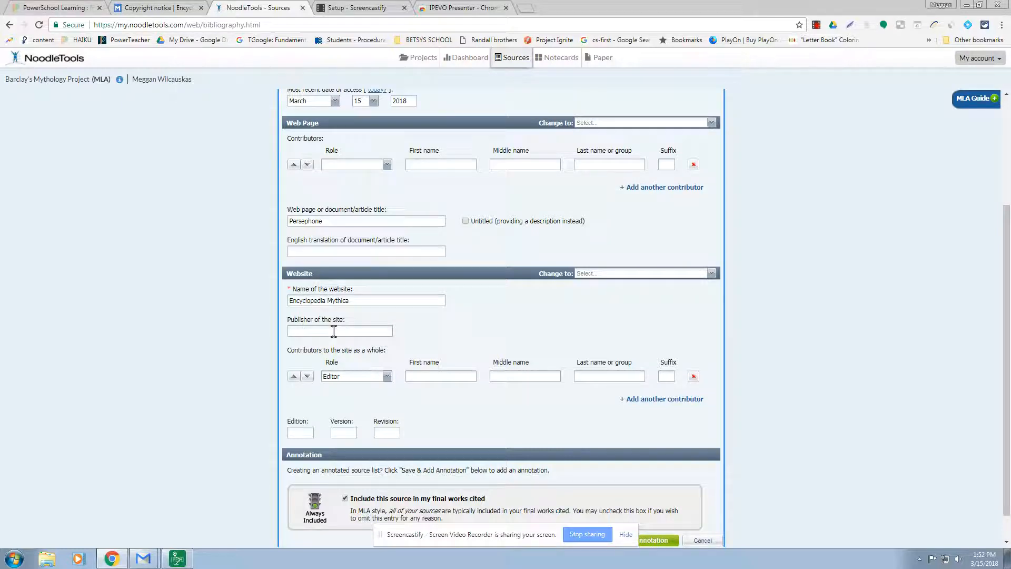
pyautogui.scroll(-1, 365, 285)
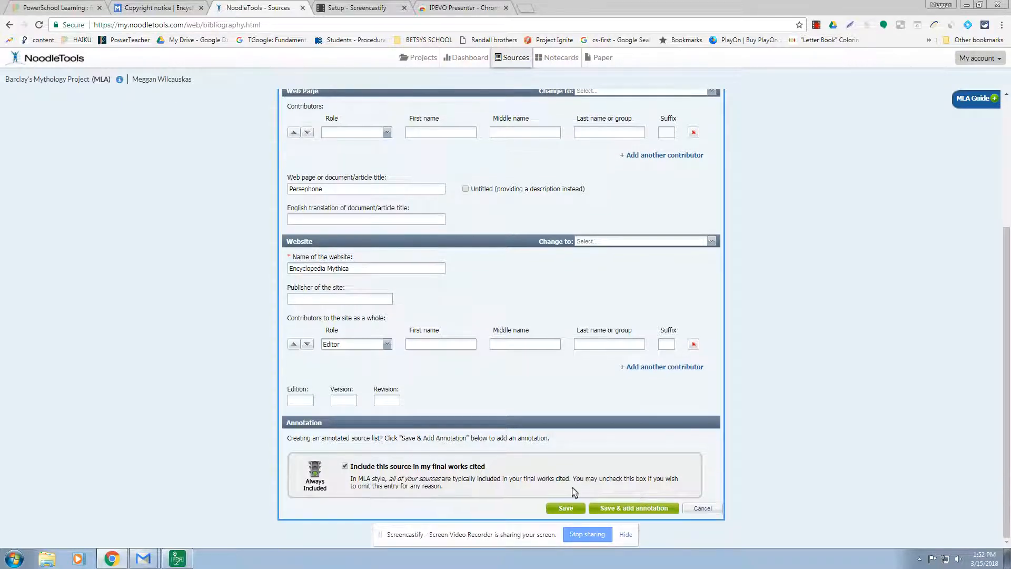
pyautogui.click(560, 509)
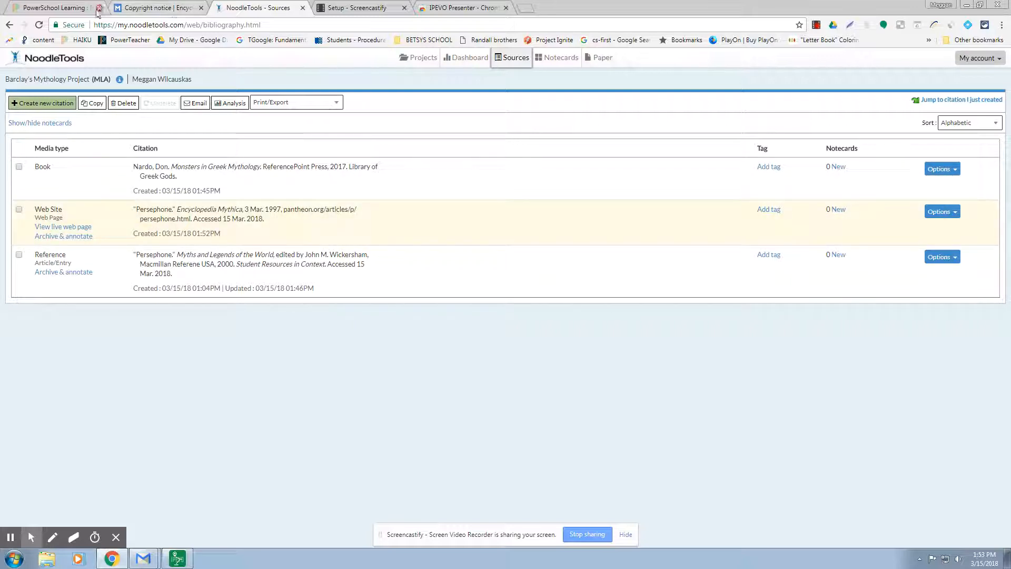
# Open the Routledge Handbook ebook from the library's Greek mythology page and display its citation formats down to MLA.
pyautogui.click(41, 6)
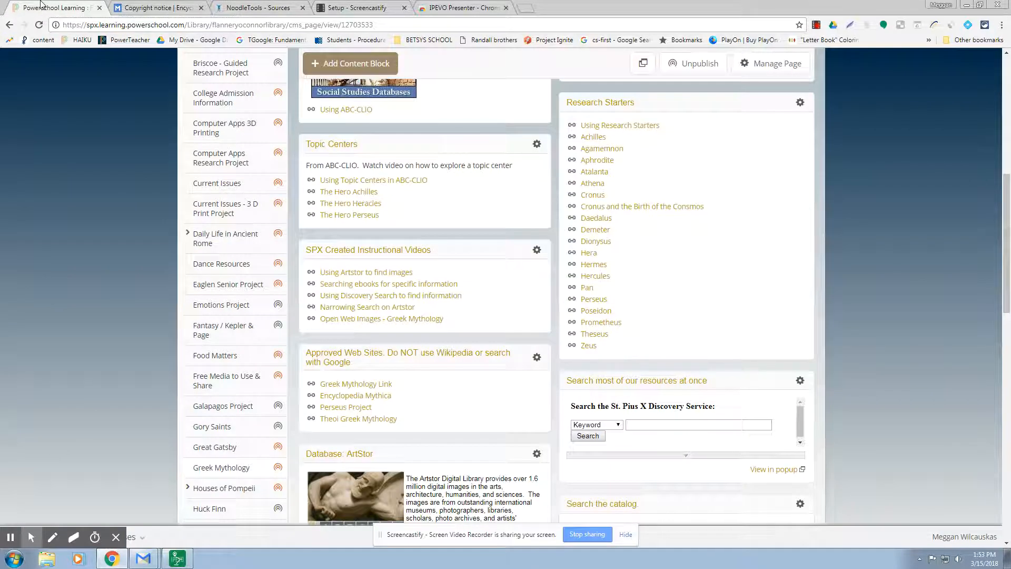
pyautogui.scroll(4, 497, 329)
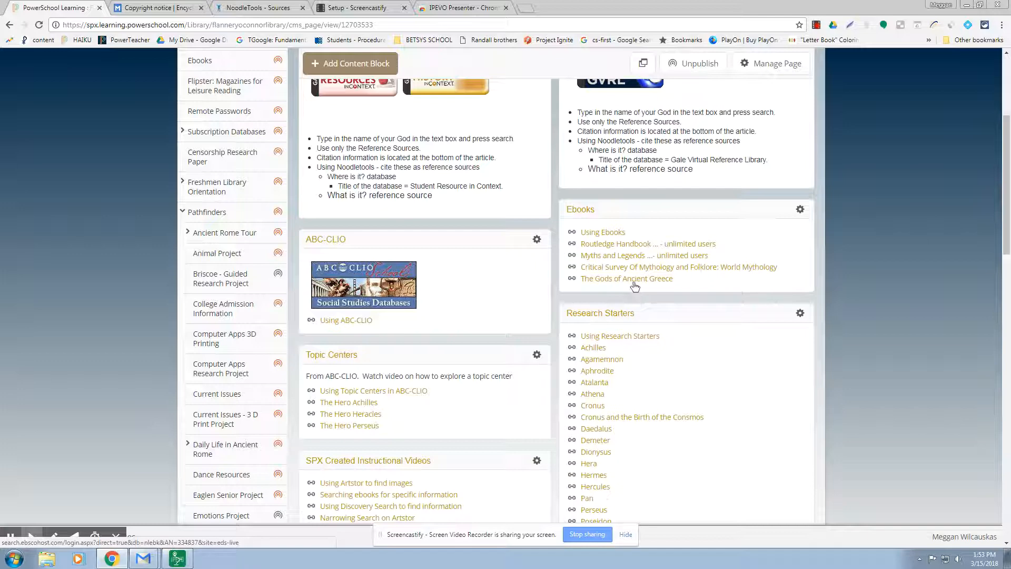
pyautogui.click(620, 246)
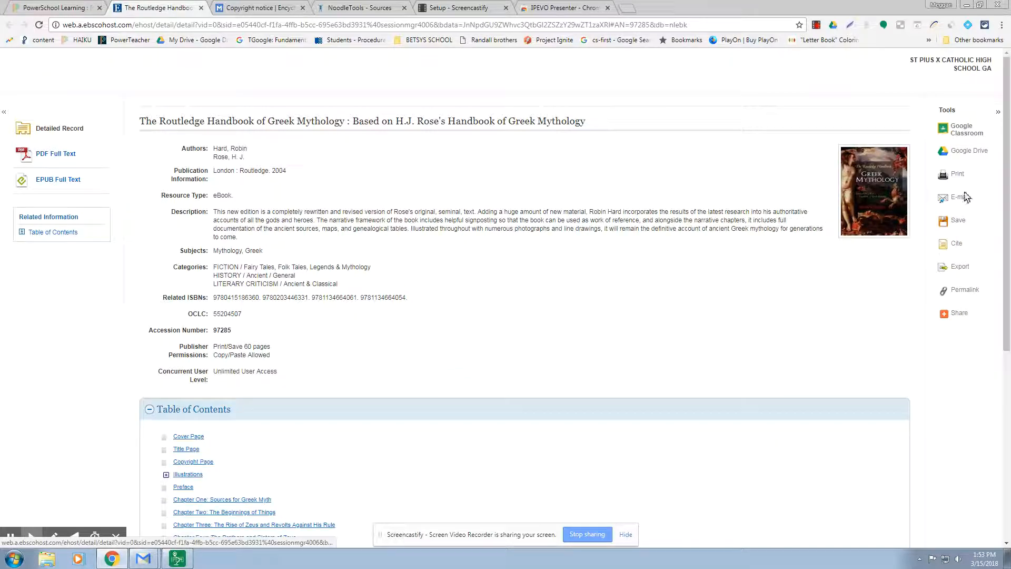
pyautogui.click(957, 244)
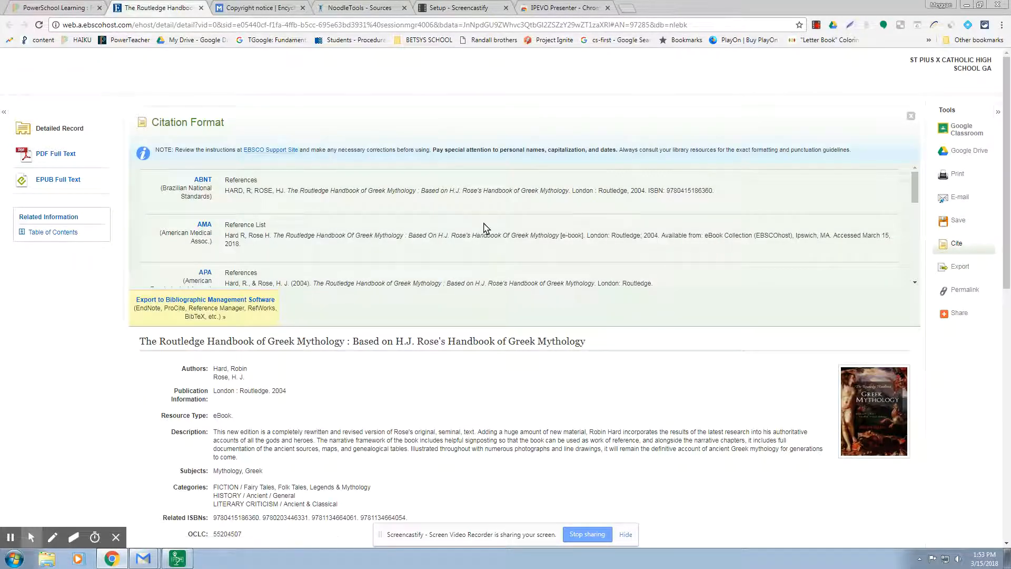
pyautogui.scroll(-3, 490, 228)
pyautogui.scroll(-5, 494, 230)
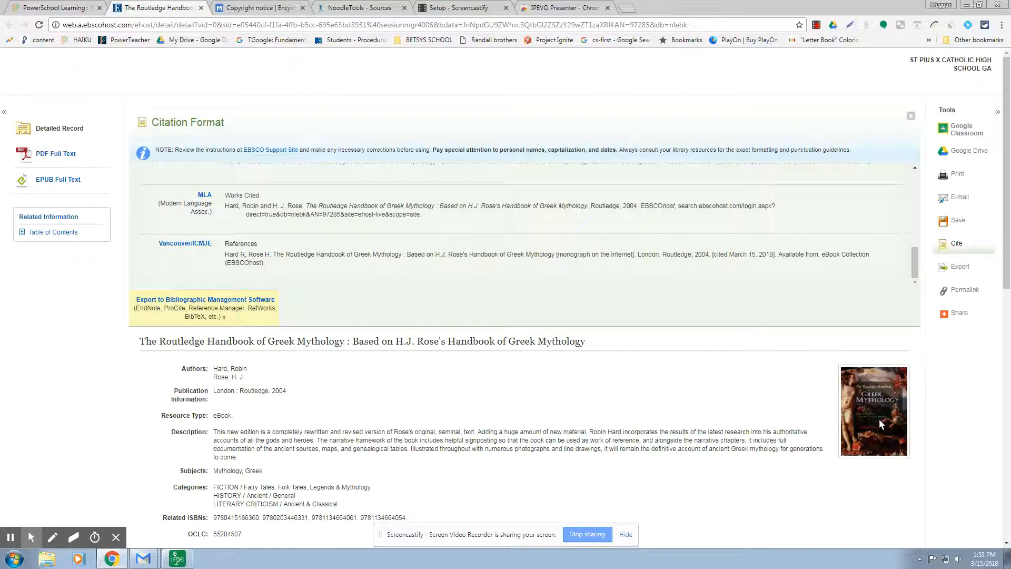
# Open the PDF full text of the Routledge Handbook ebook and examine its cover for the title and author.
pyautogui.click(54, 155)
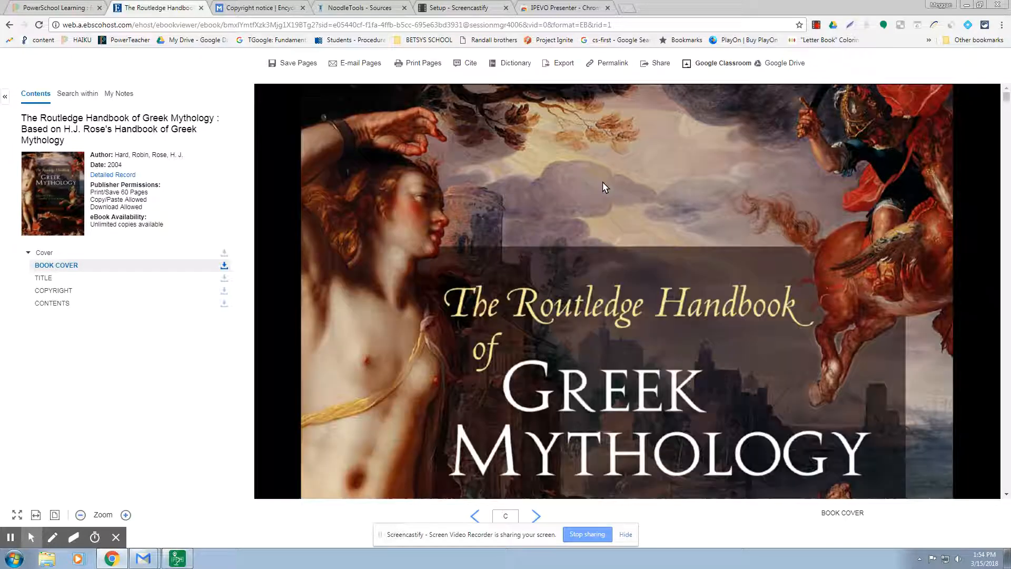
pyautogui.scroll(-3, 707, 293)
pyautogui.scroll(-3, 707, 298)
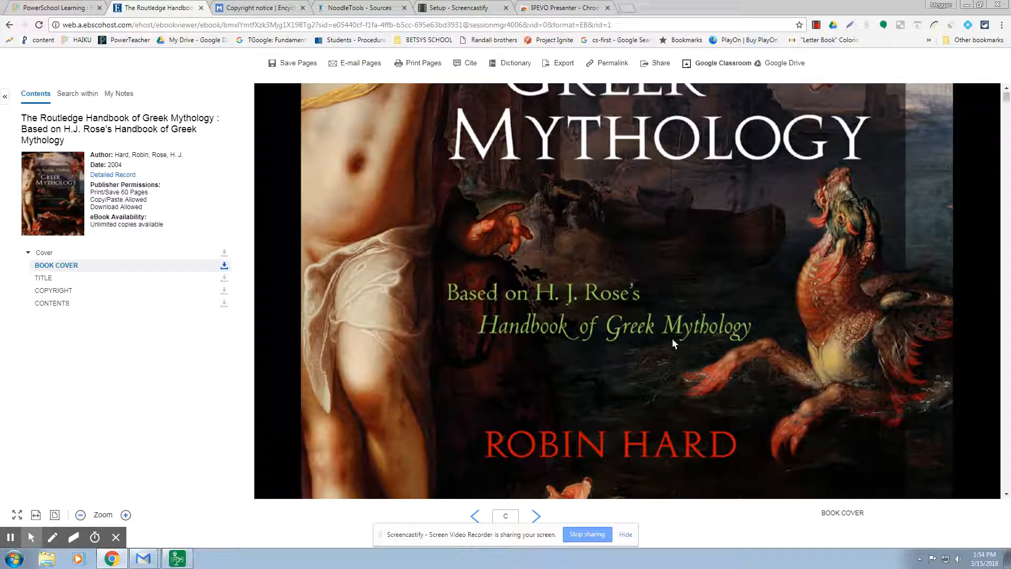
pyautogui.scroll(-7, 665, 317)
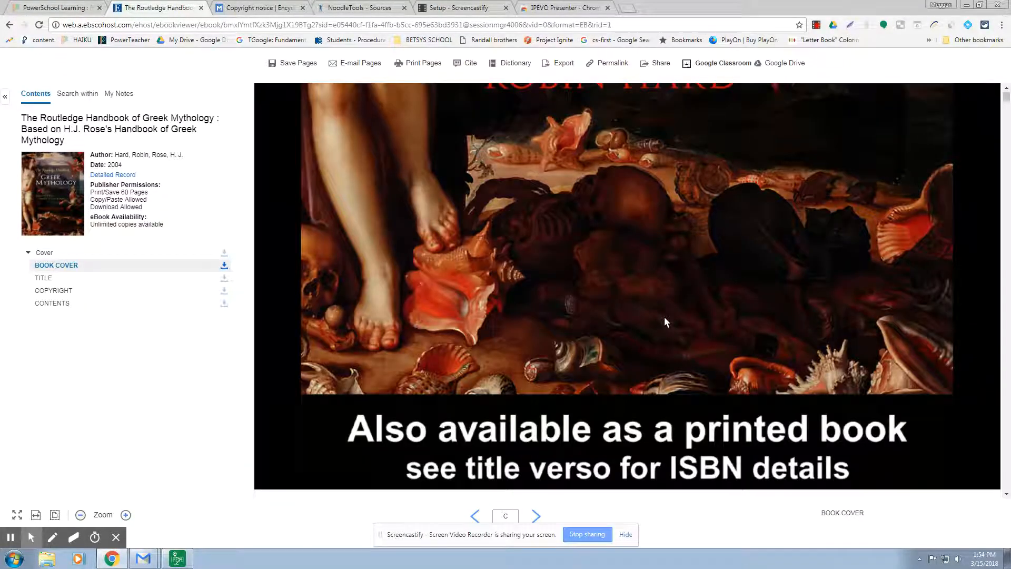
pyautogui.scroll(5, 665, 317)
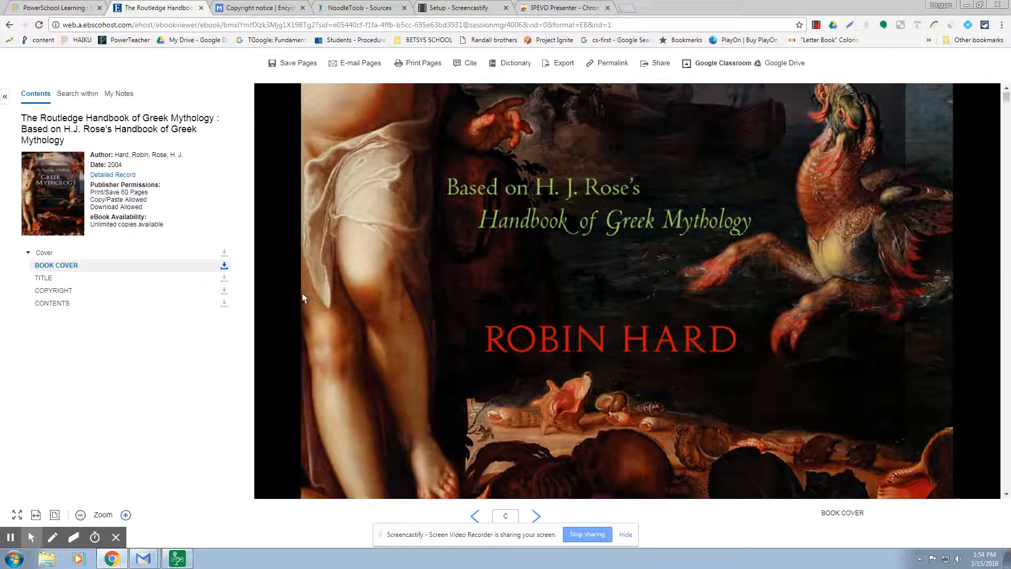
# Open the ebook's title page and examine it down to the publisher's name.
pyautogui.click(49, 278)
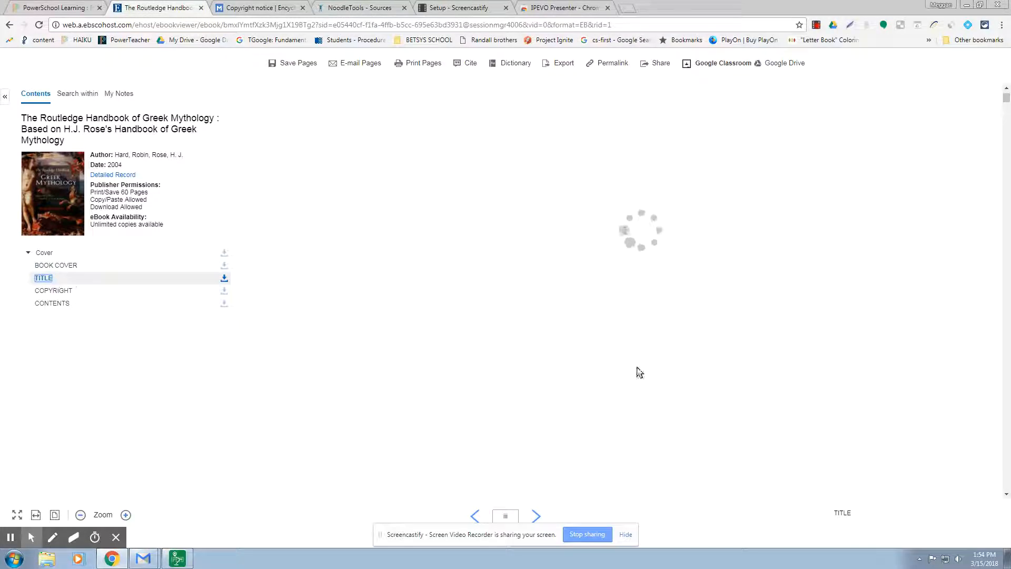
pyautogui.scroll(-8, 693, 378)
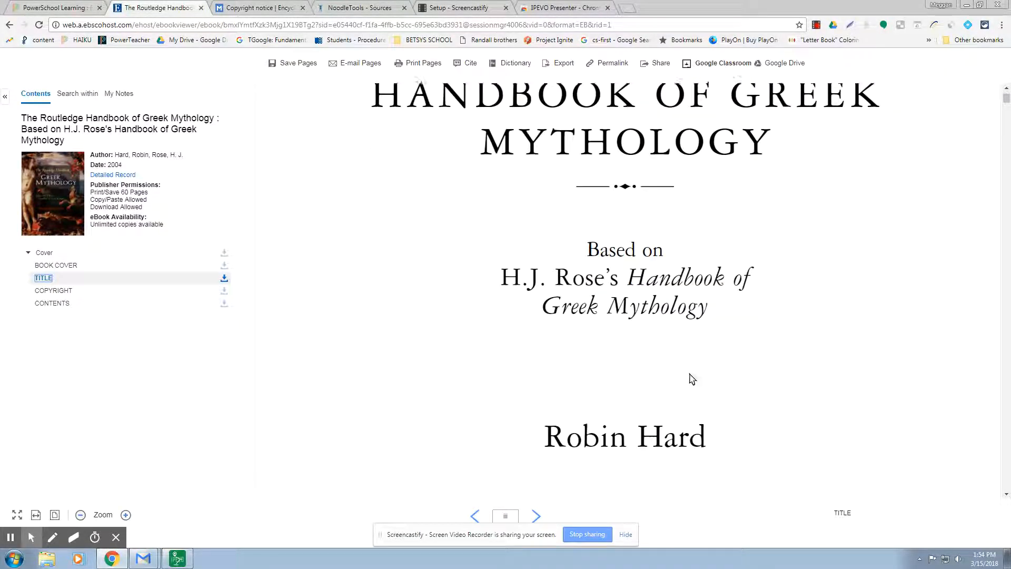
pyautogui.scroll(-5, 692, 379)
pyautogui.scroll(5, 692, 380)
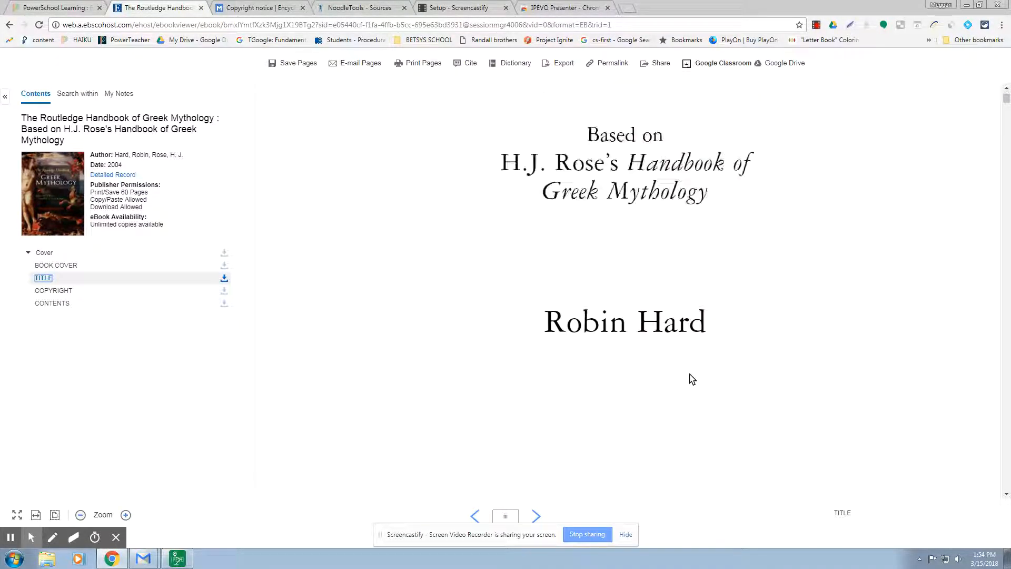
pyautogui.click(358, 8)
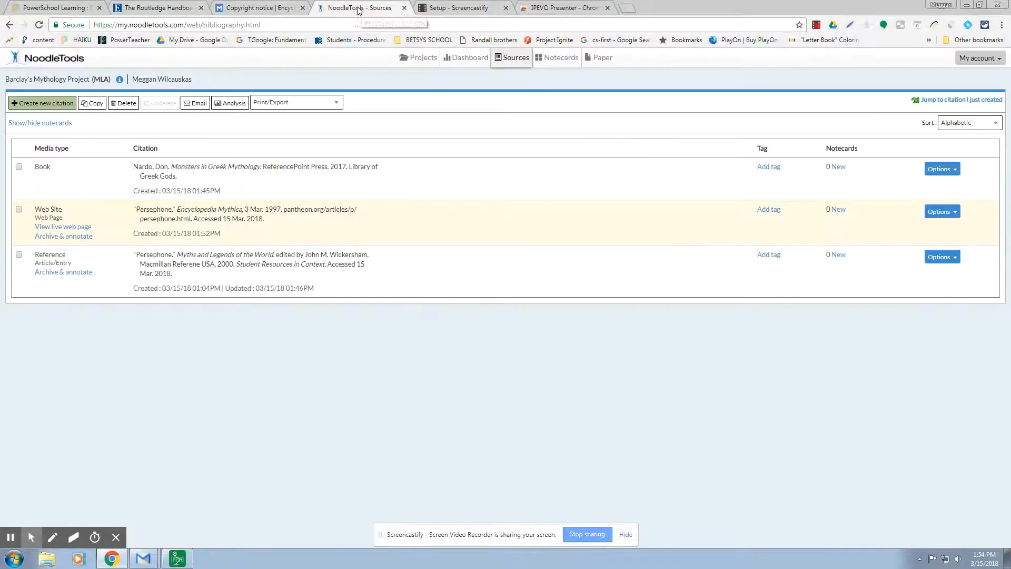
pyautogui.click(268, 8)
pyautogui.click(152, 9)
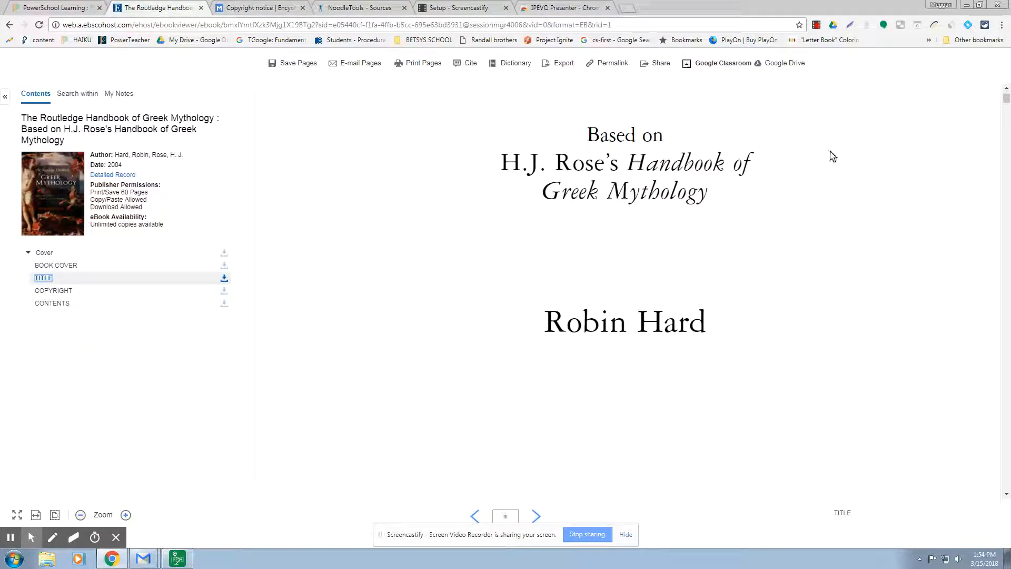
pyautogui.scroll(-5, 1010, 108)
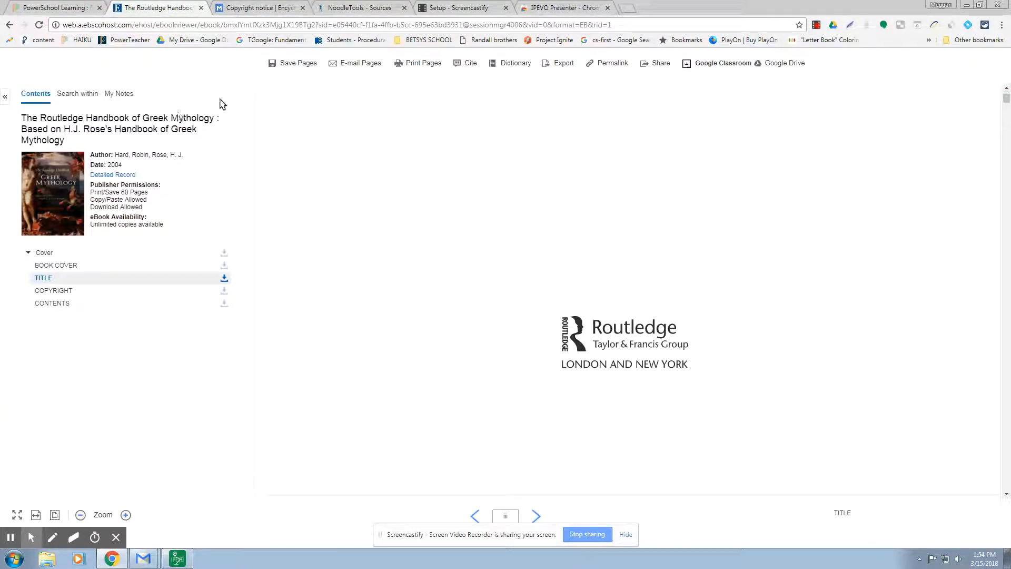
# Return to the ebook's detailed record, display its citation formats, and copy the book's full title.
pyautogui.click(8, 26)
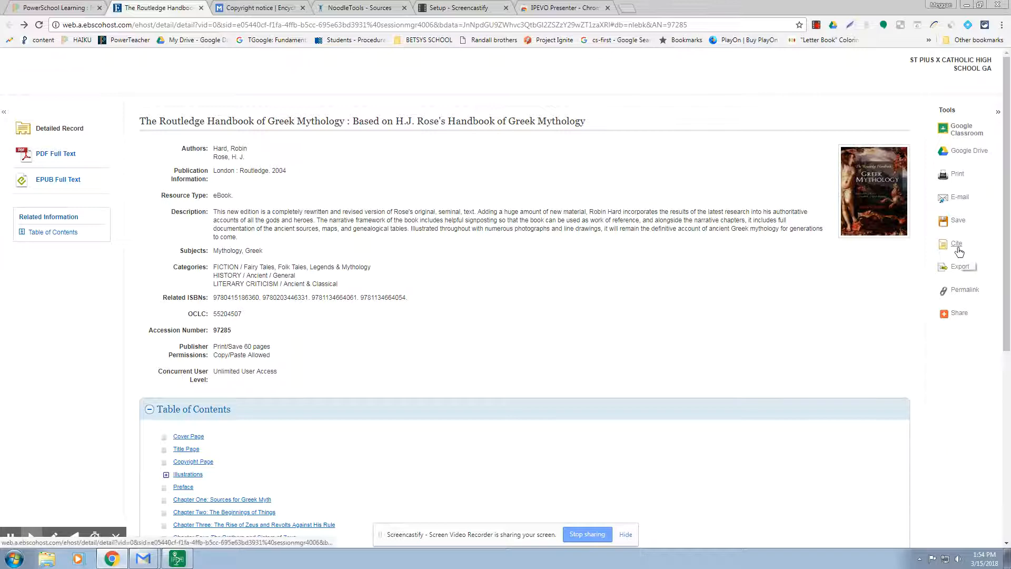
pyautogui.click(957, 246)
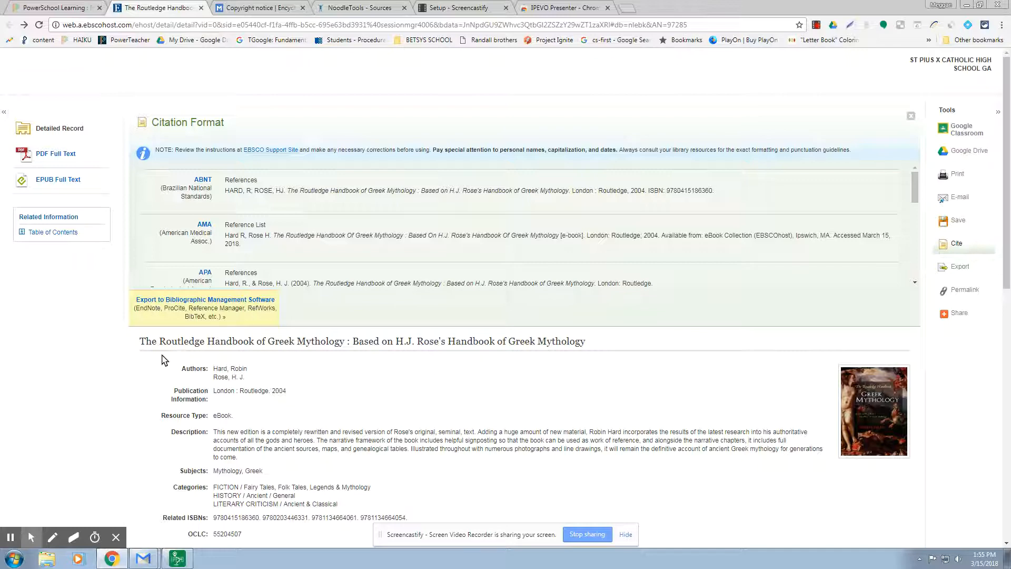
pyautogui.moveTo(138, 341); pyautogui.dragTo(594, 348)
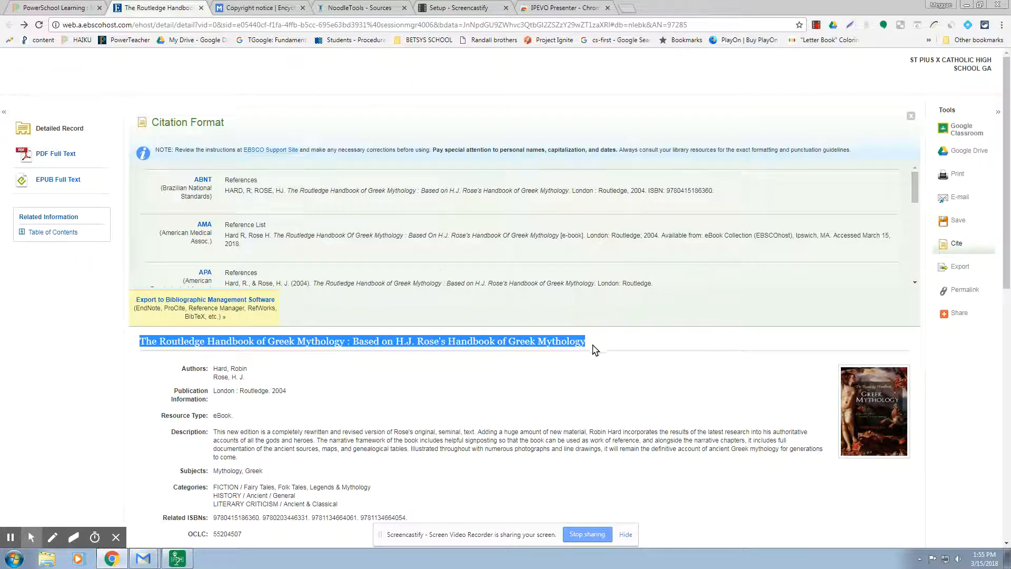
# Start a new NoodleTools citation for a book found in a database, continuing to the database name.
pyautogui.click(351, 7)
pyautogui.click(51, 103)
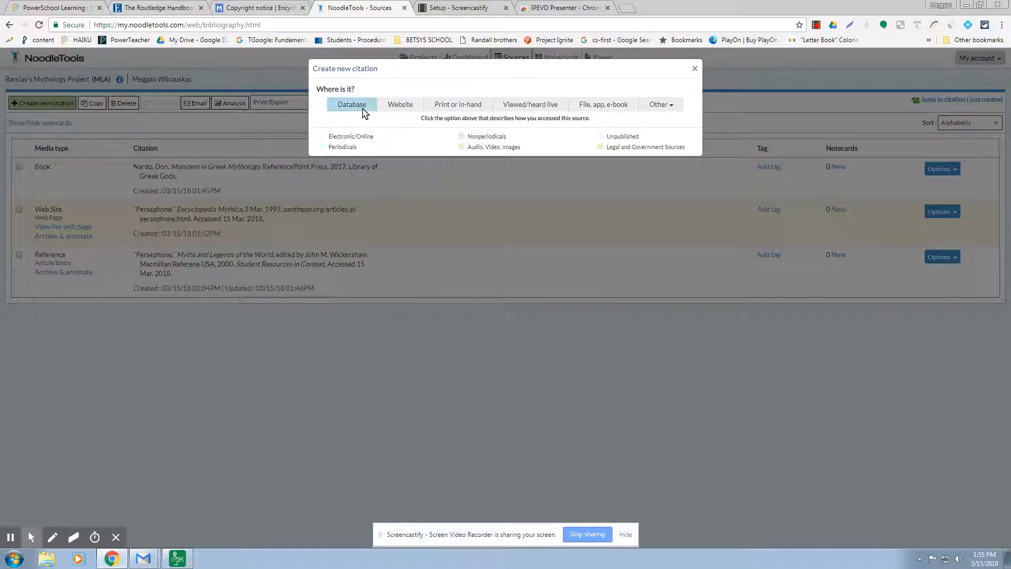
pyautogui.click(363, 111)
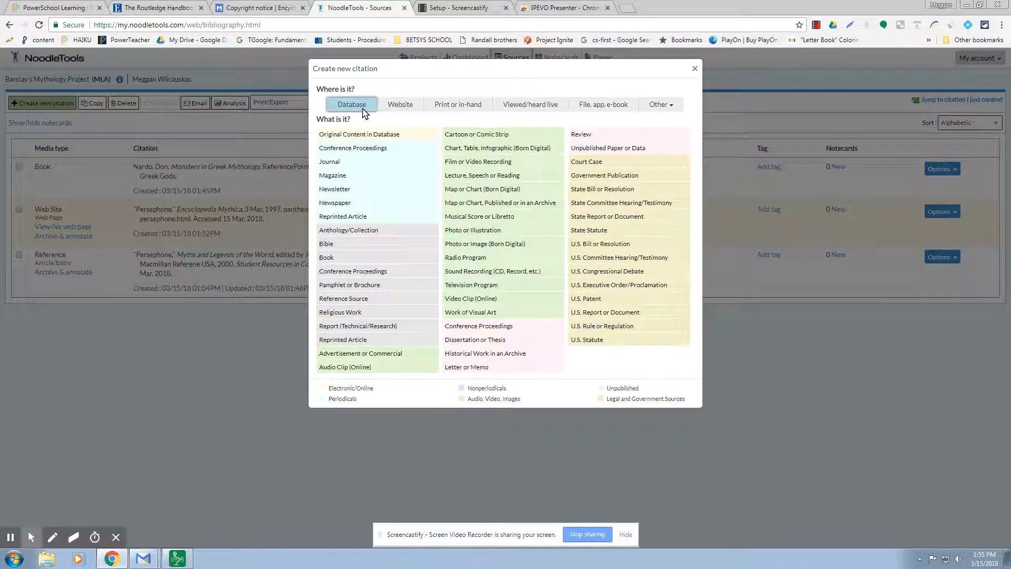
pyautogui.click(326, 257)
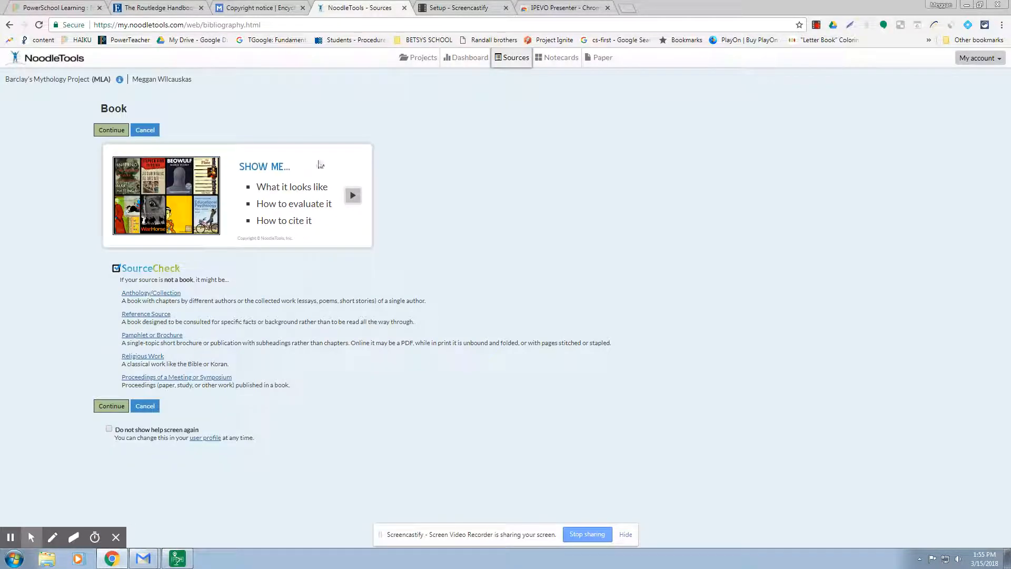
pyautogui.click(104, 133)
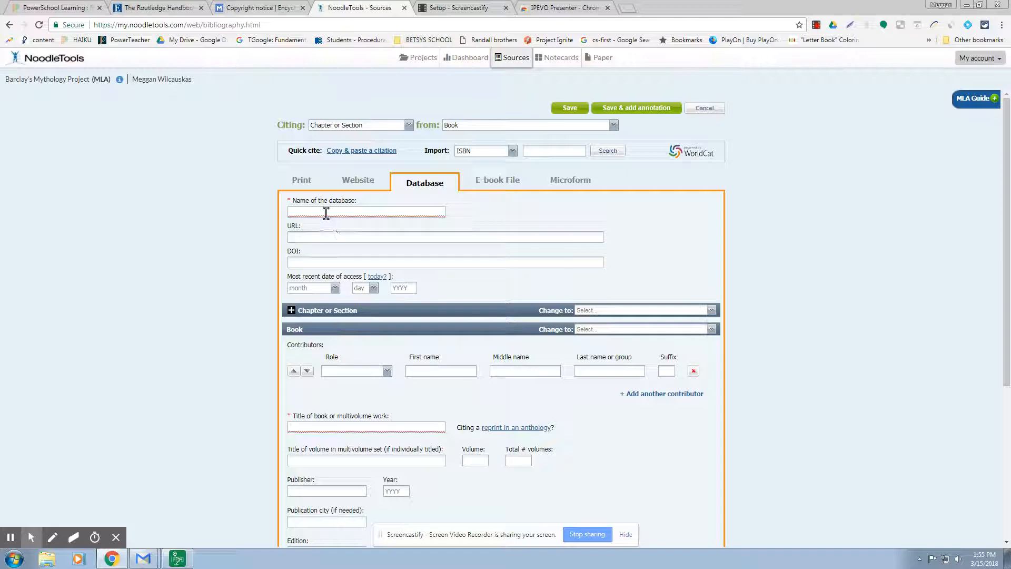
pyautogui.click(326, 213)
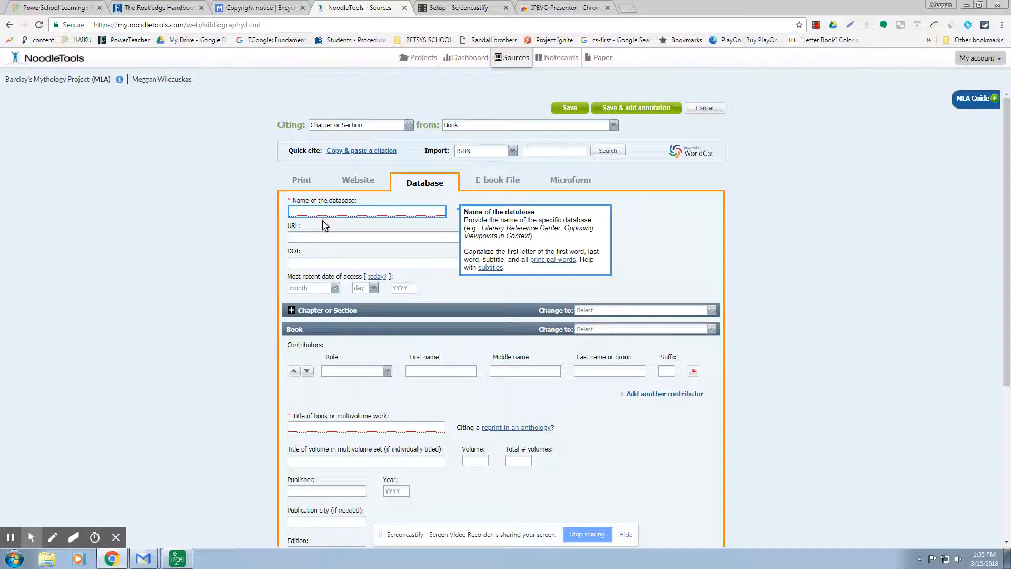
# Look for the database name in the ebook record, reopening the Routledge Handbook from the library's ebook list and displaying its citations down to MLA.
pyautogui.click(142, 8)
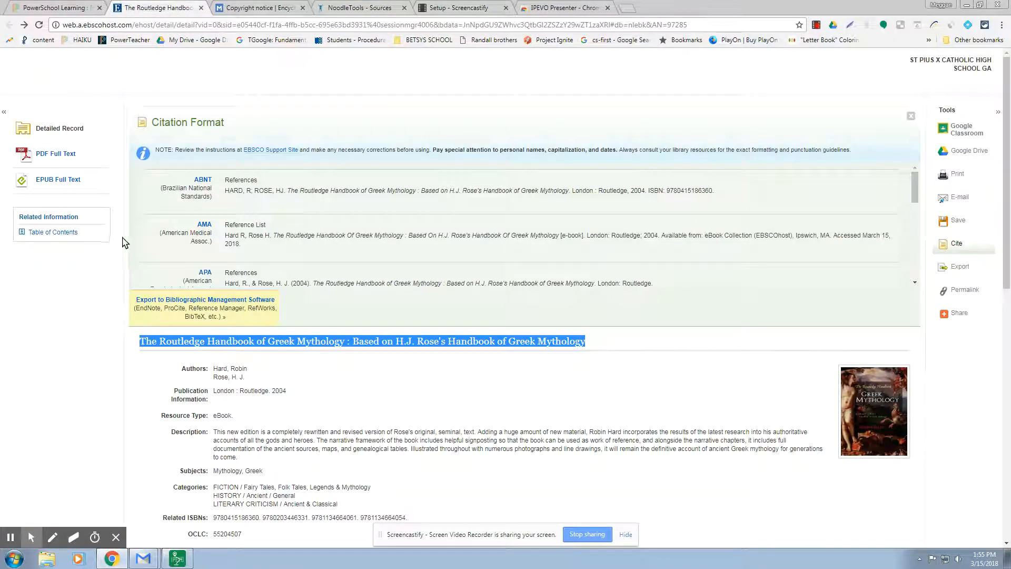
pyautogui.scroll(-3, 318, 374)
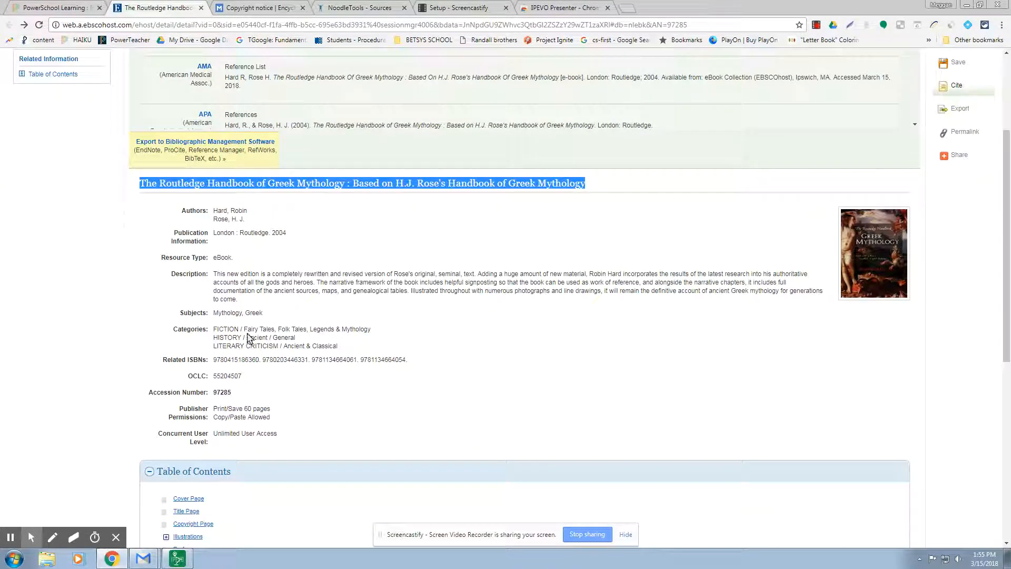
pyautogui.click(50, 8)
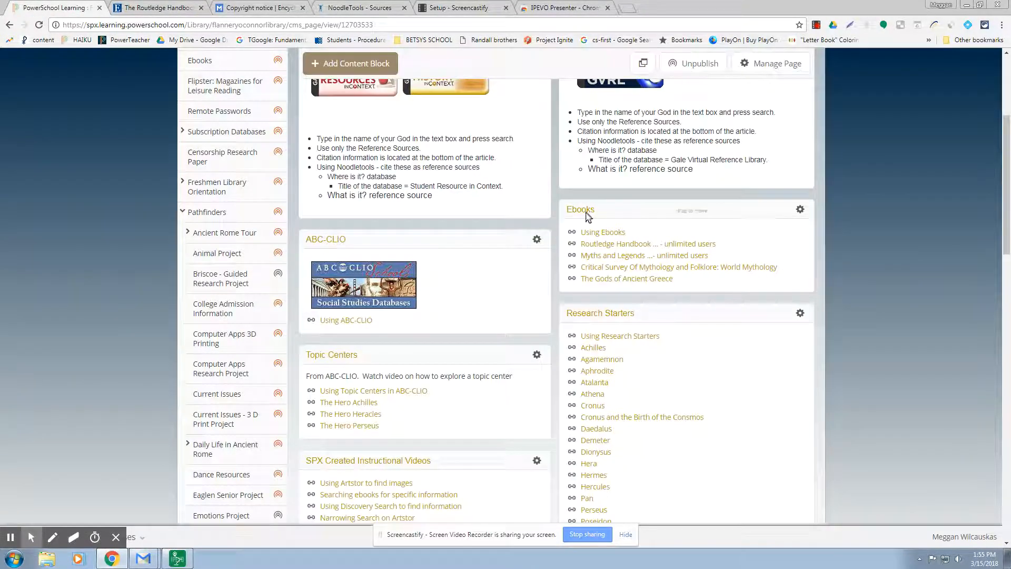
pyautogui.click(619, 246)
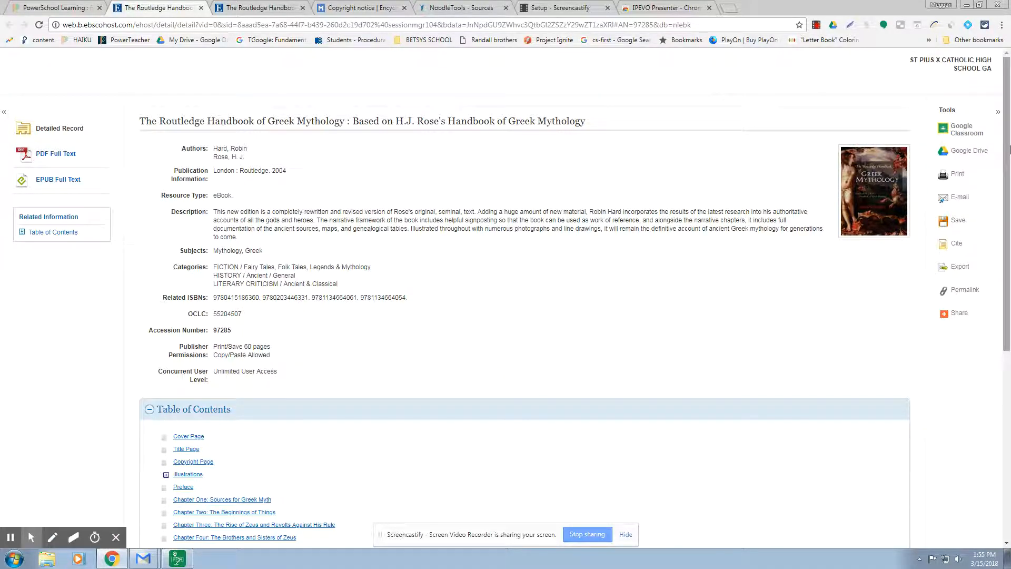
pyautogui.scroll(-5, 995, 147)
pyautogui.scroll(5, 996, 153)
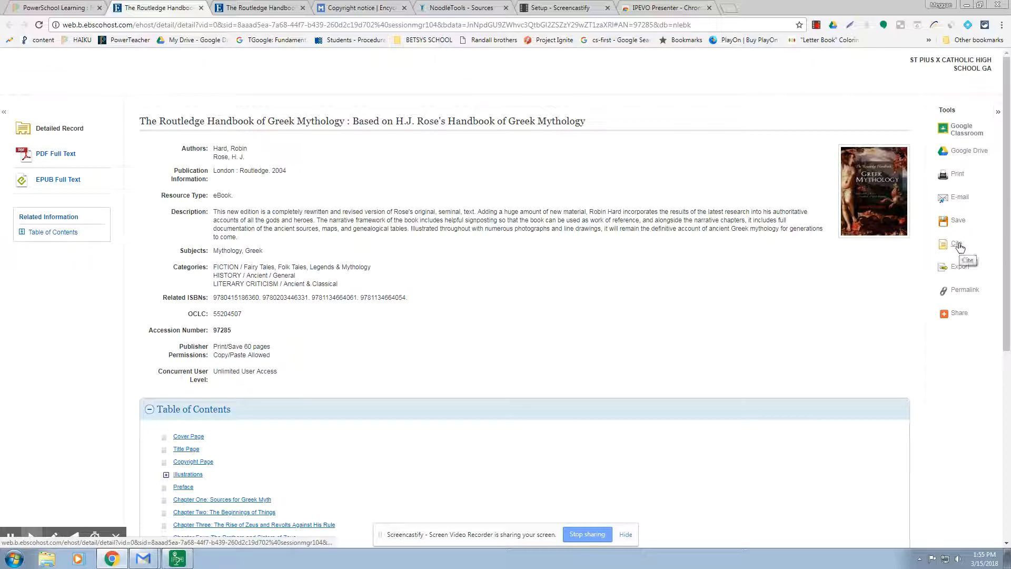
pyautogui.scroll(-6, 855, 284)
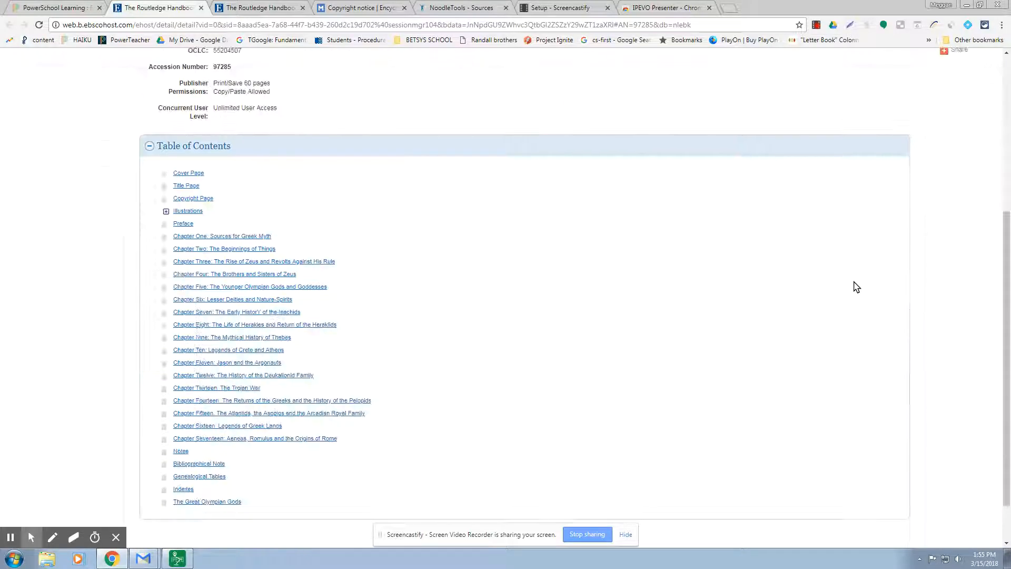
pyautogui.scroll(6, 857, 287)
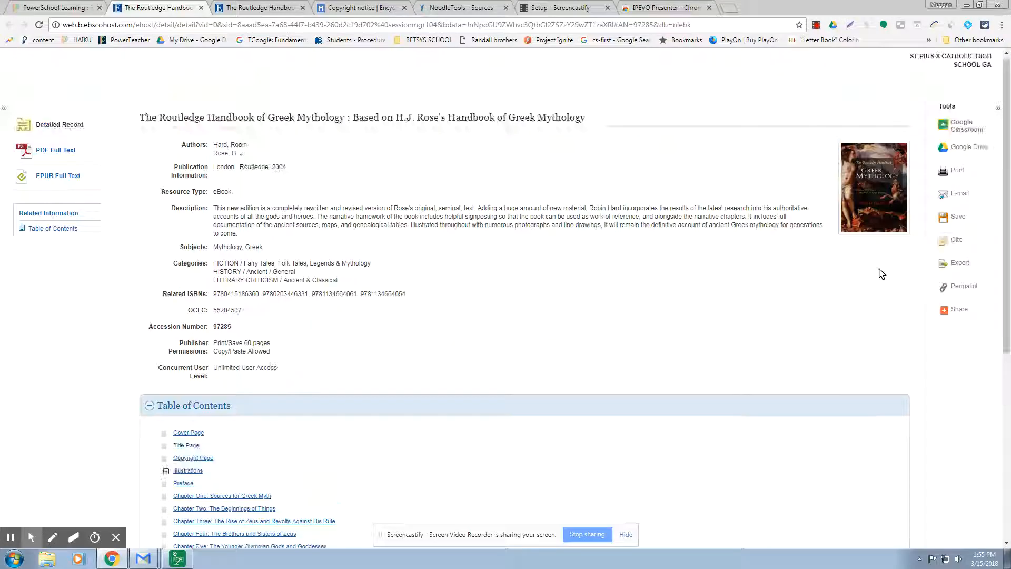
pyautogui.click(956, 240)
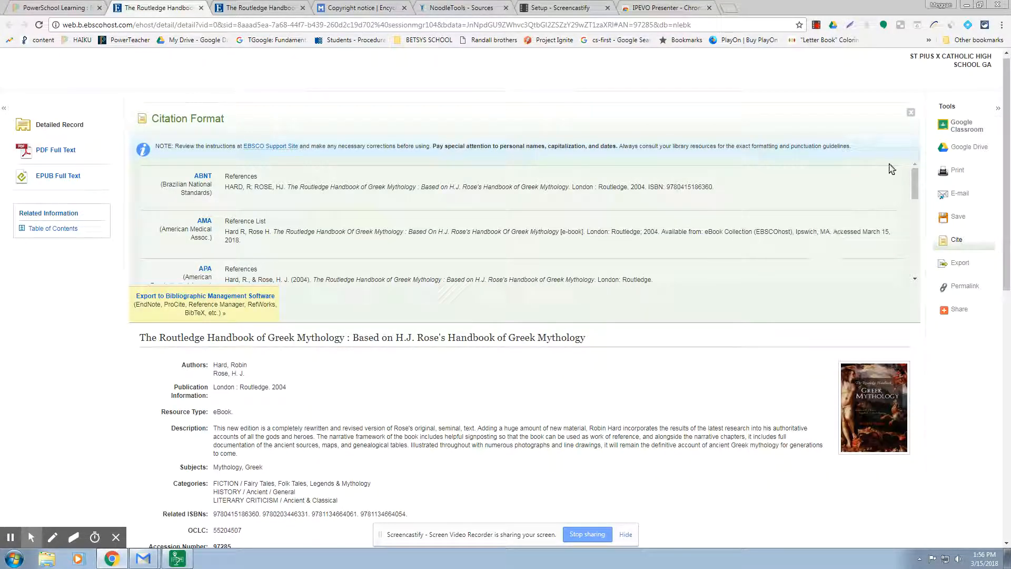
pyautogui.moveTo(915, 186); pyautogui.dragTo(919, 247)
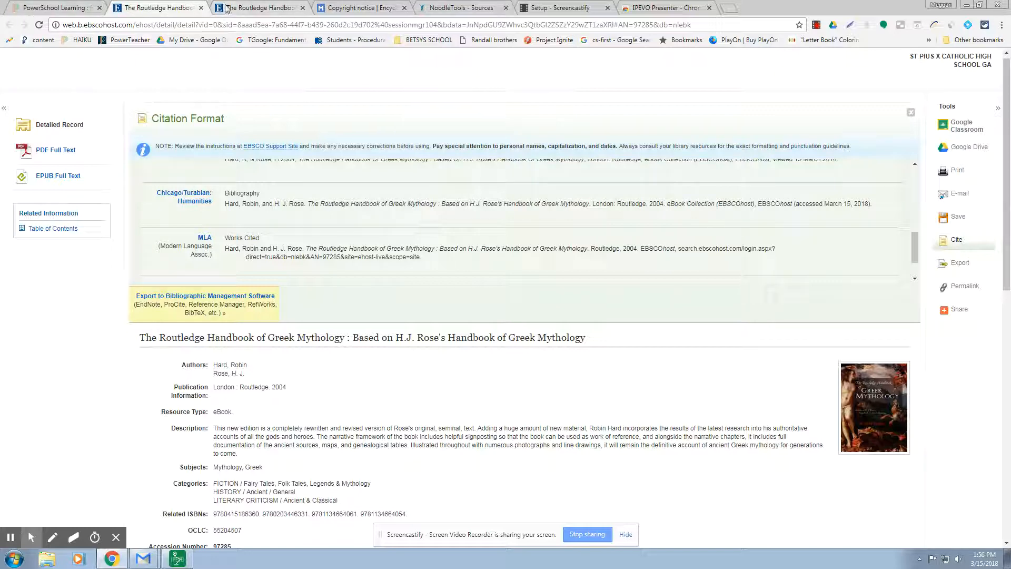
# Return to the NoodleTools citation and choose "EBSCO eBook Collection" as the name of the database.
pyautogui.click(459, 7)
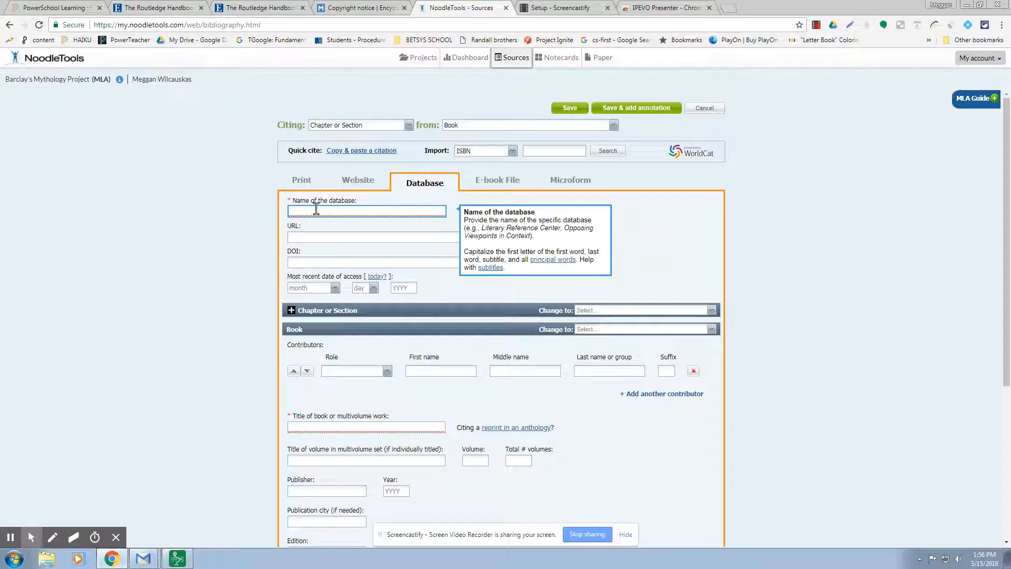
pyautogui.write('eboo')
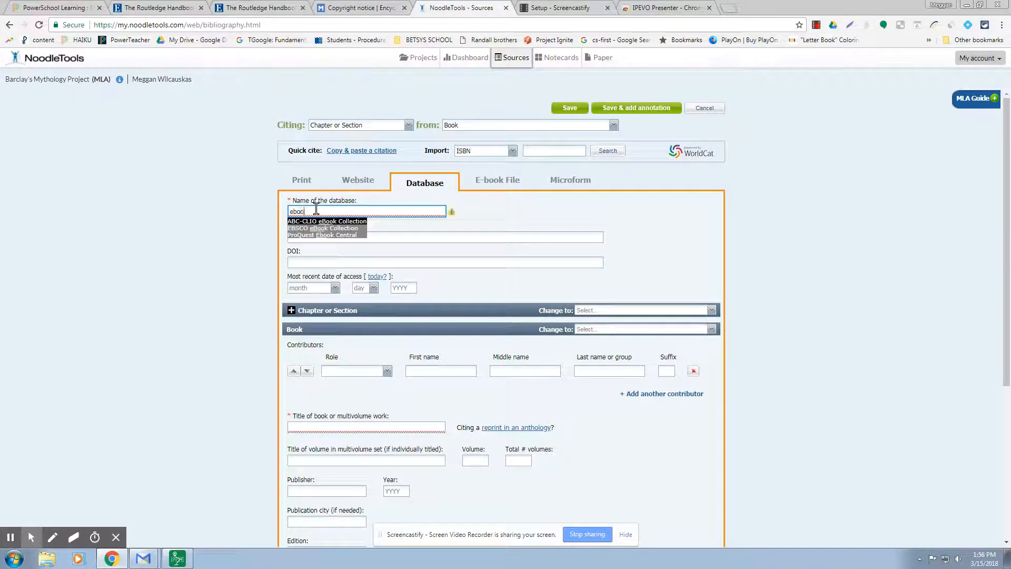
pyautogui.press('Down')
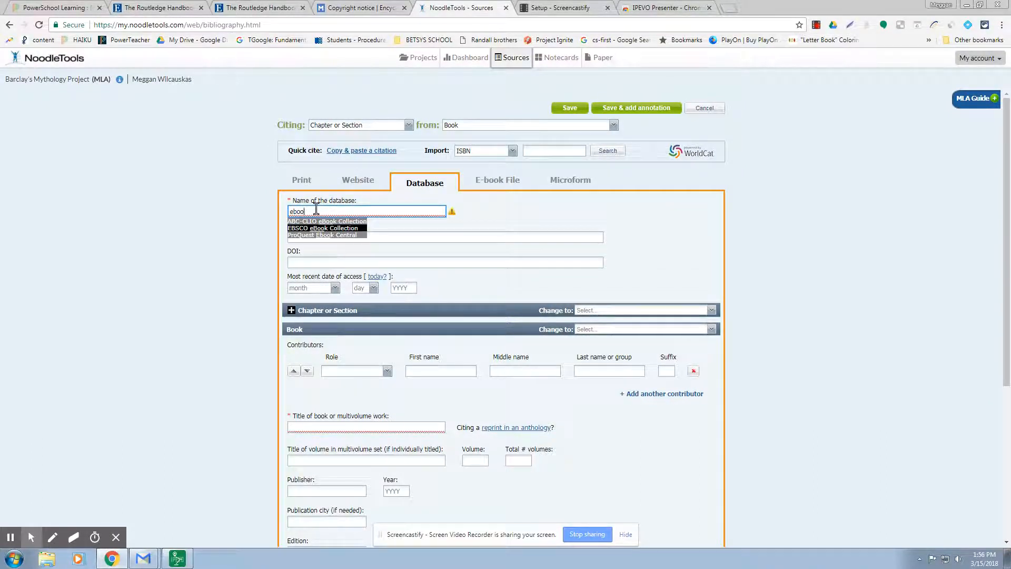
pyautogui.press('Return')
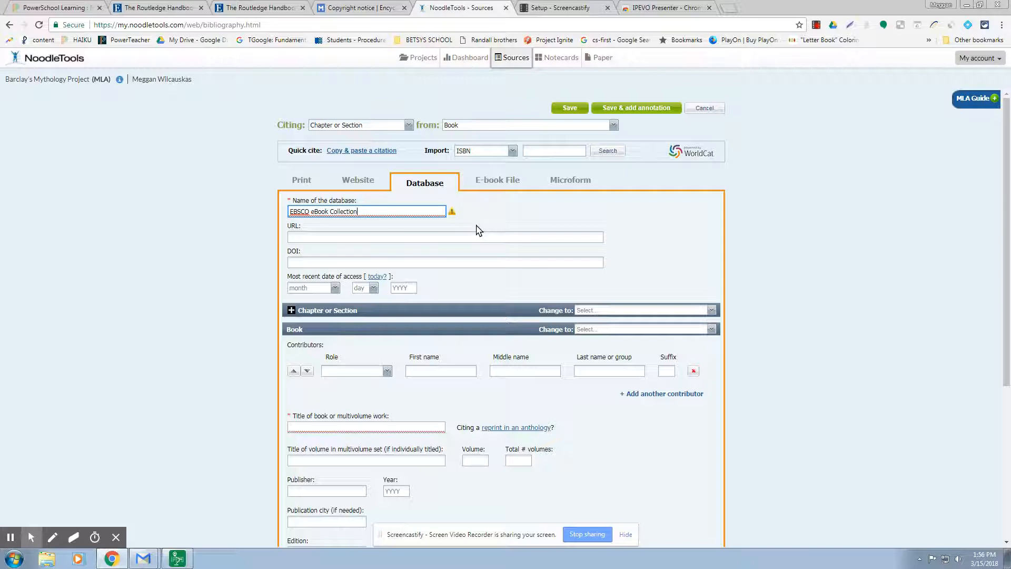
pyautogui.moveTo(453, 216)
pyautogui.click(312, 212)
# Leave the URL blank, set the access date to today, and paste the copied Routledge Handbook title as the title of the book.
pyautogui.click(348, 236)
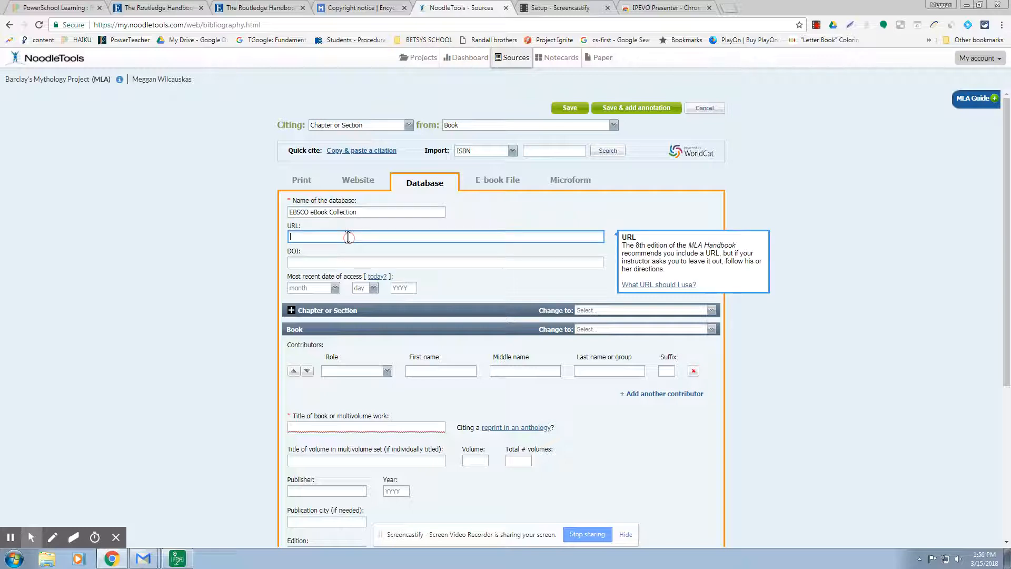
pyautogui.click(384, 277)
pyautogui.scroll(-2, 323, 333)
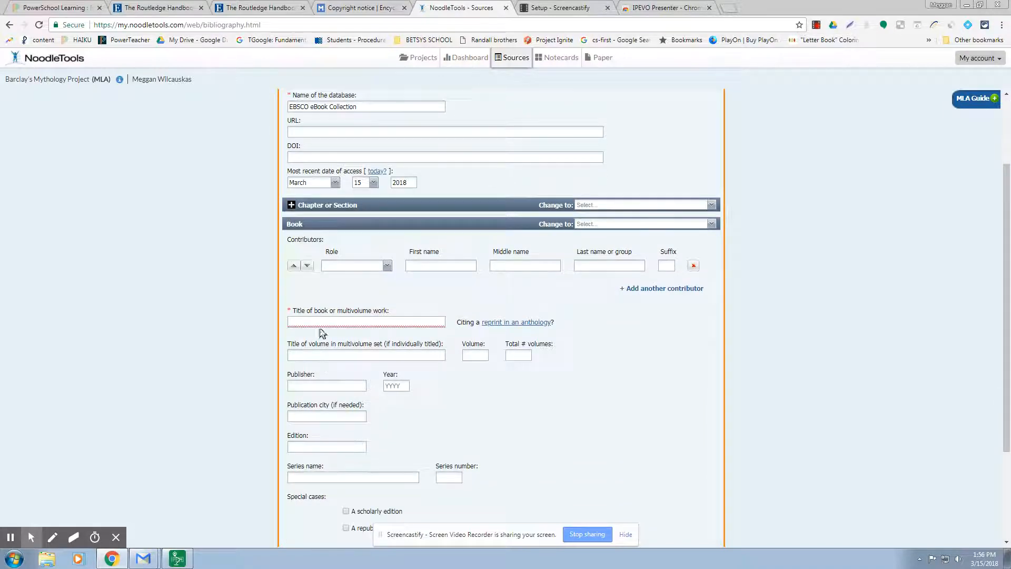
pyautogui.click(333, 320)
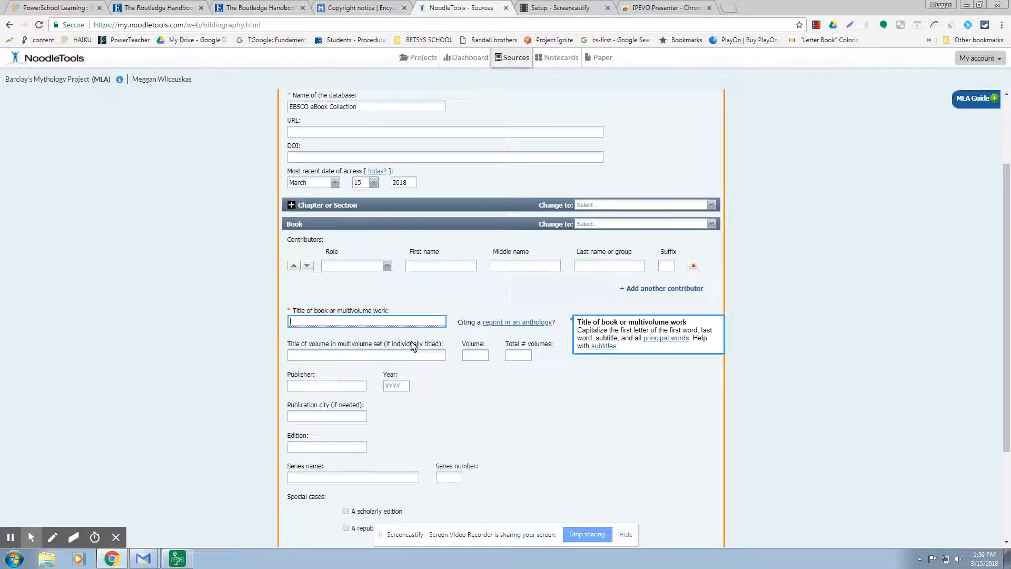
pyautogui.hotkey('ctrl', 'v')
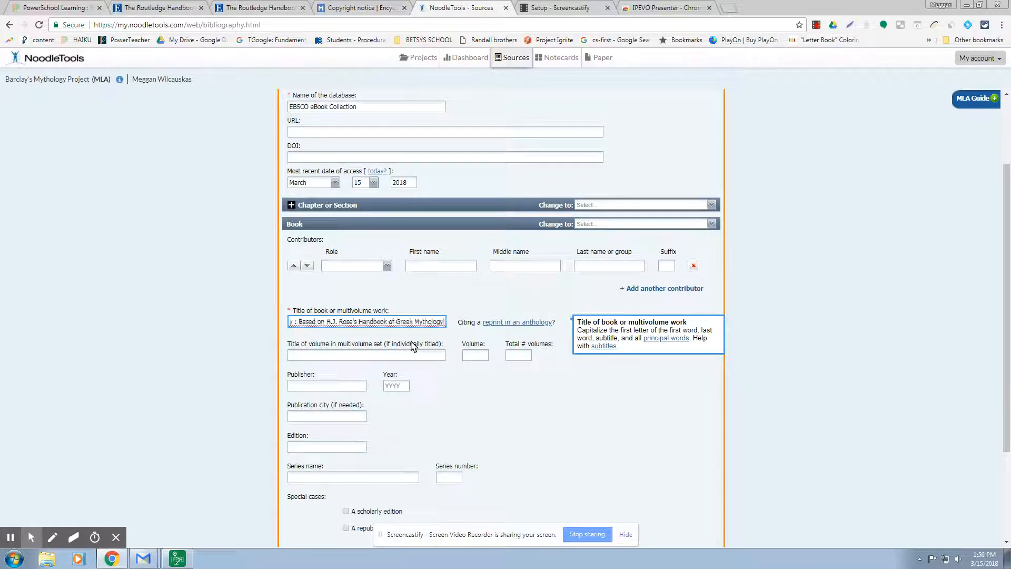
# Set the first contributor's role to Author and enter the author's first and last name.
pyautogui.click(387, 265)
pyautogui.click(387, 275)
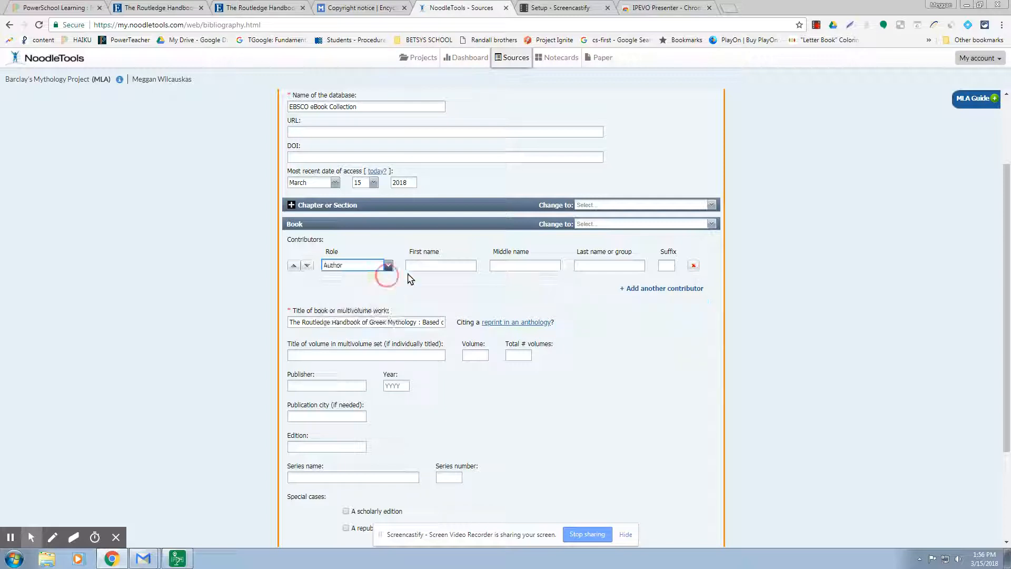
pyautogui.click(424, 266)
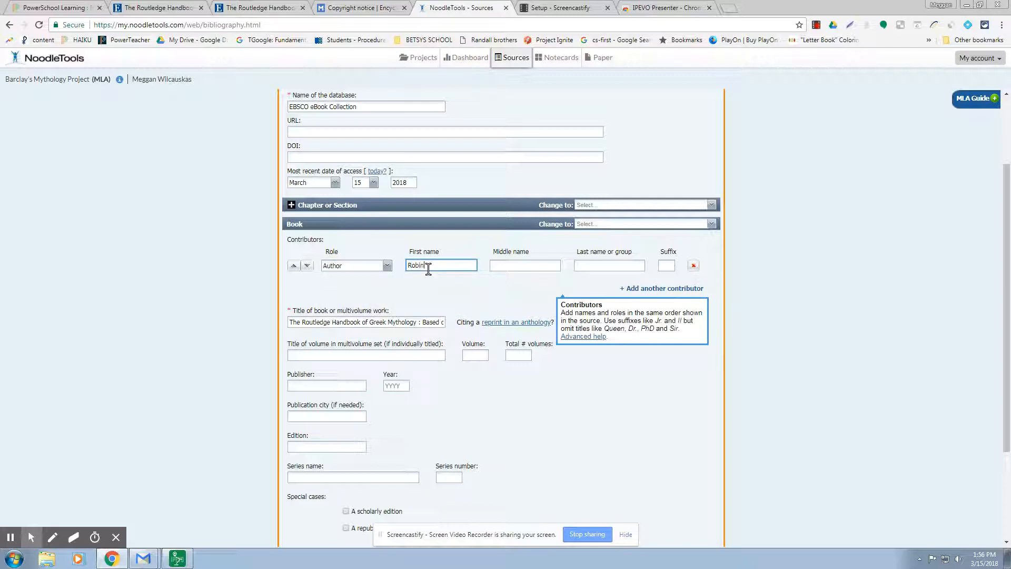
pyautogui.press('Tab')
pyautogui.press('Tab')
pyautogui.write('har')
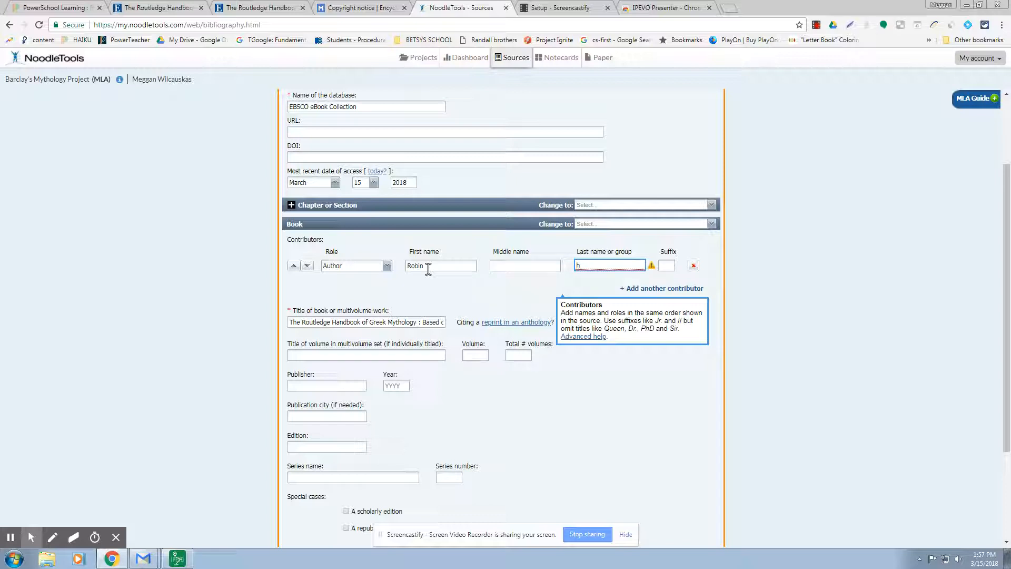
pyautogui.press('BackSpace')
# Copy the publisher from the Routledge Handbook's ebook record, then enter Routledge as the citation's publisher and 2004 as the year.
pyautogui.click(364, 7)
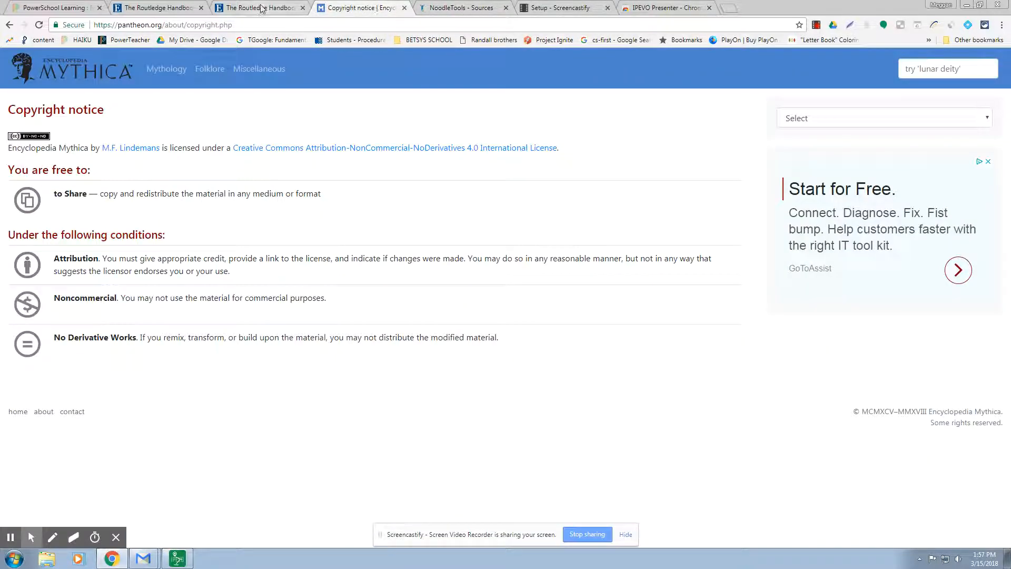
pyautogui.click(262, 9)
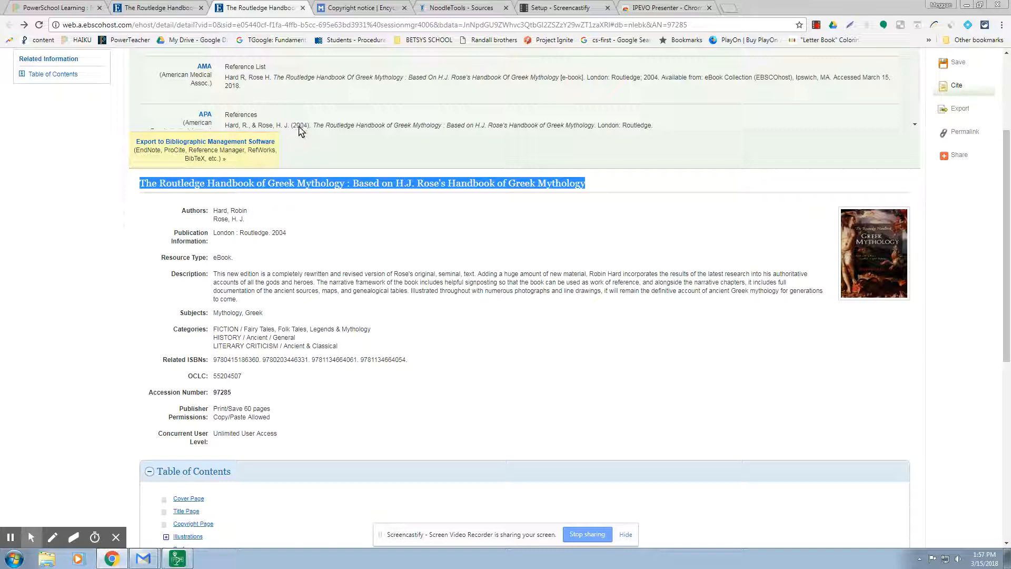
pyautogui.click(244, 237)
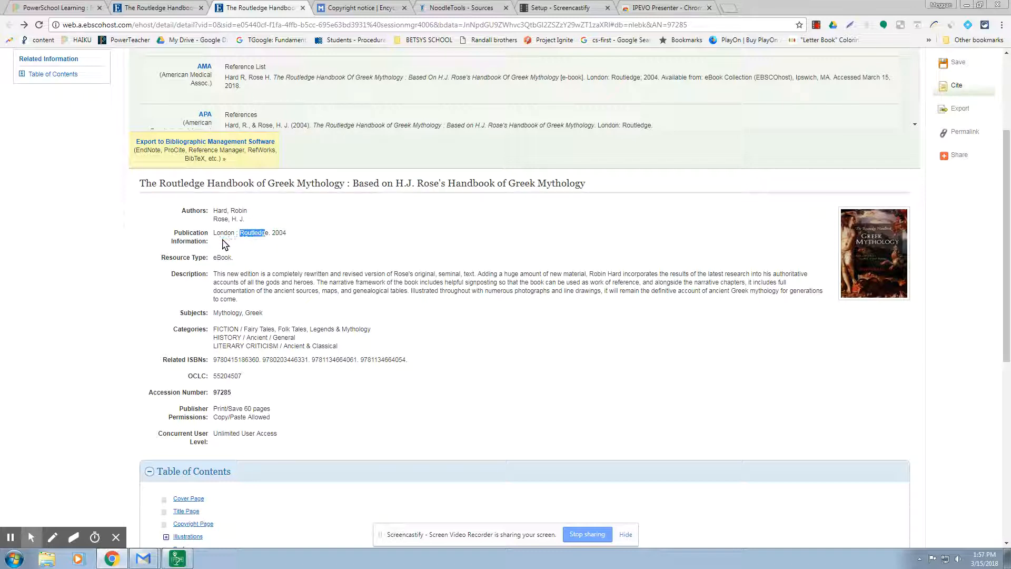
pyautogui.moveTo(242, 237); pyautogui.dragTo(269, 240)
pyautogui.hotkey('ctrl', 'c')
pyautogui.click(465, 8)
pyautogui.click(322, 390)
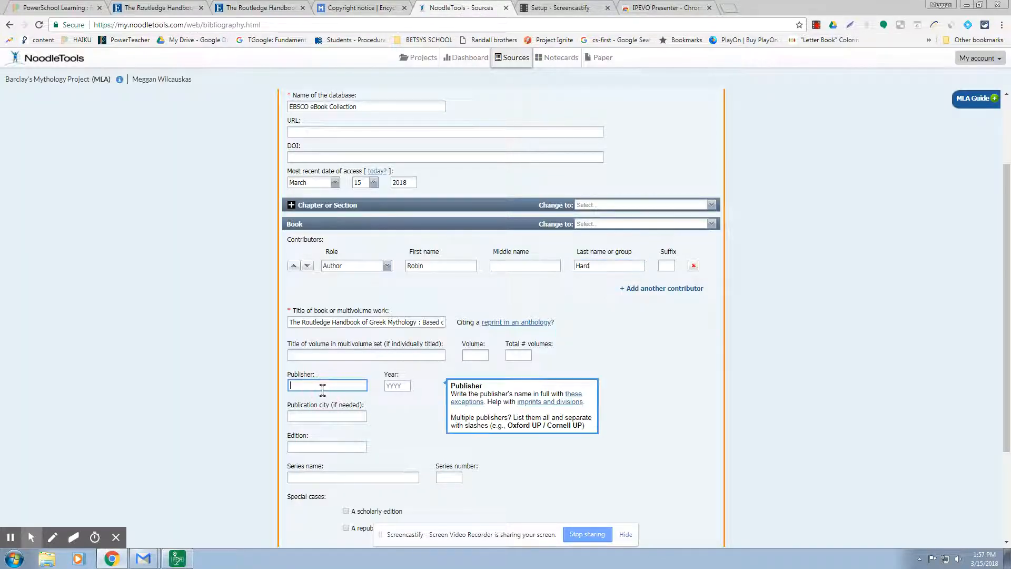
pyautogui.hotkey('ctrl', 'v')
pyautogui.click(401, 387)
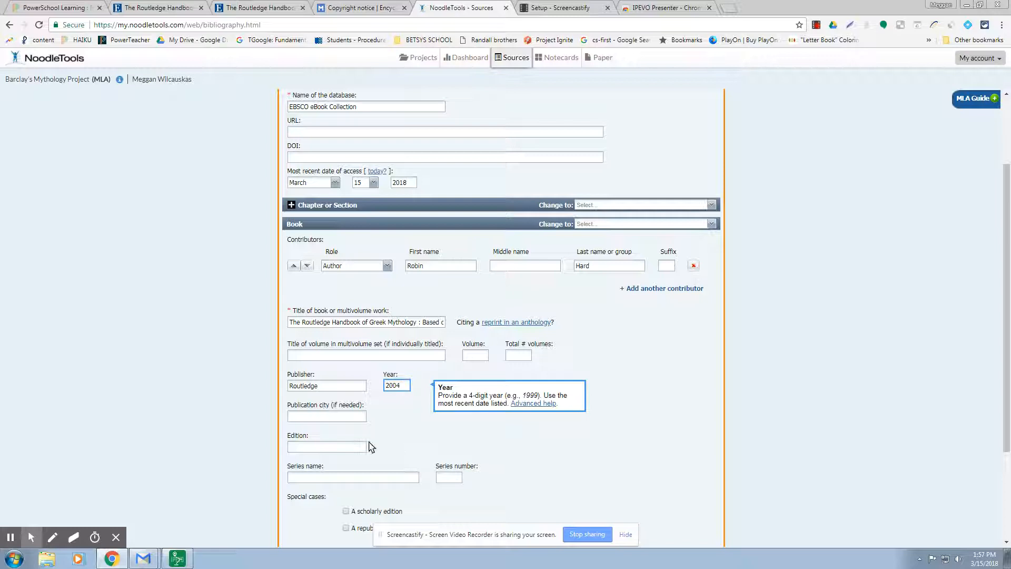
# Leave the publication city blank, review the completed citation form and save the ebook citation.
pyautogui.click(338, 416)
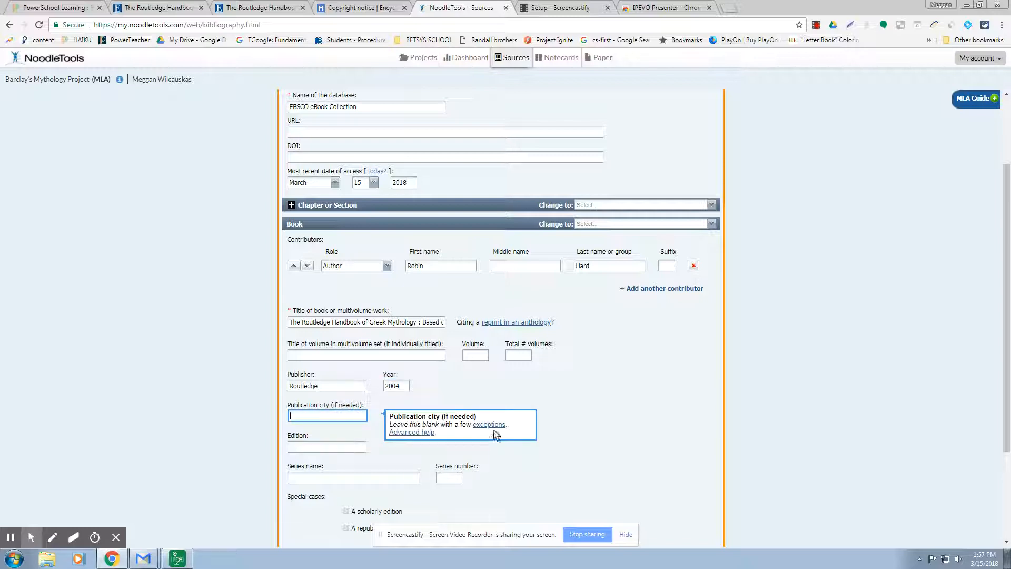
pyautogui.scroll(-2, 650, 372)
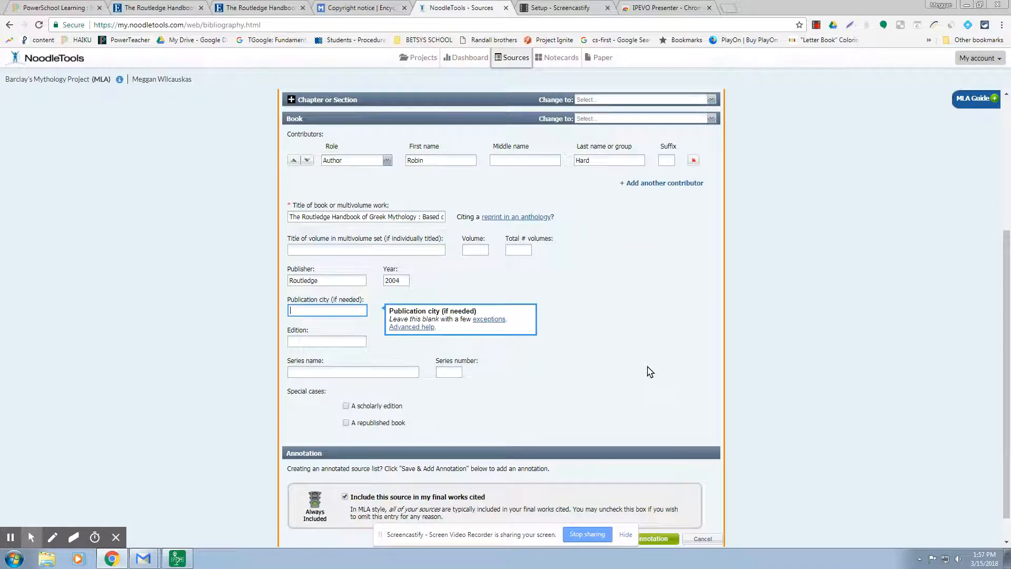
pyautogui.scroll(4, 650, 372)
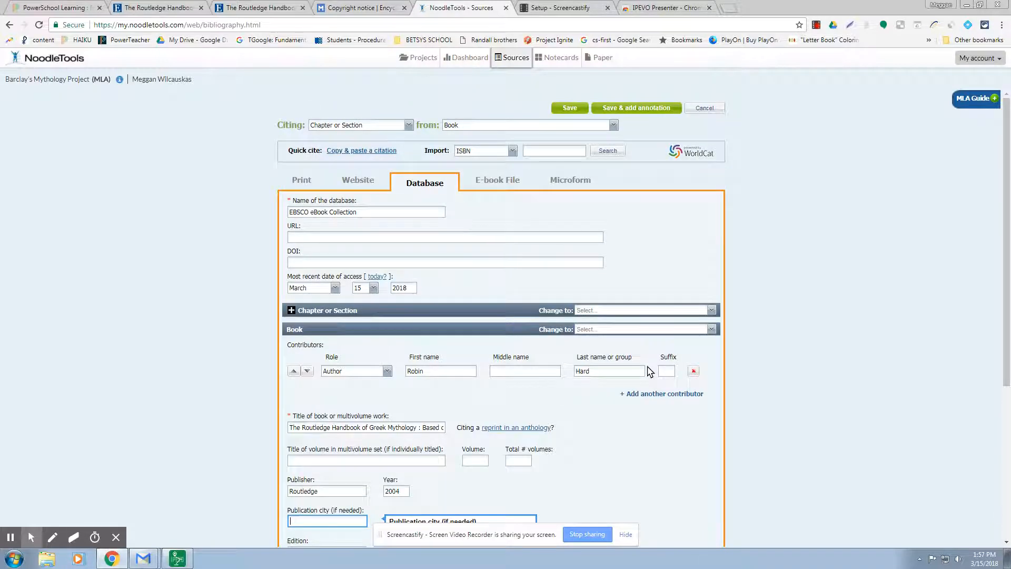
pyautogui.scroll(-4, 651, 372)
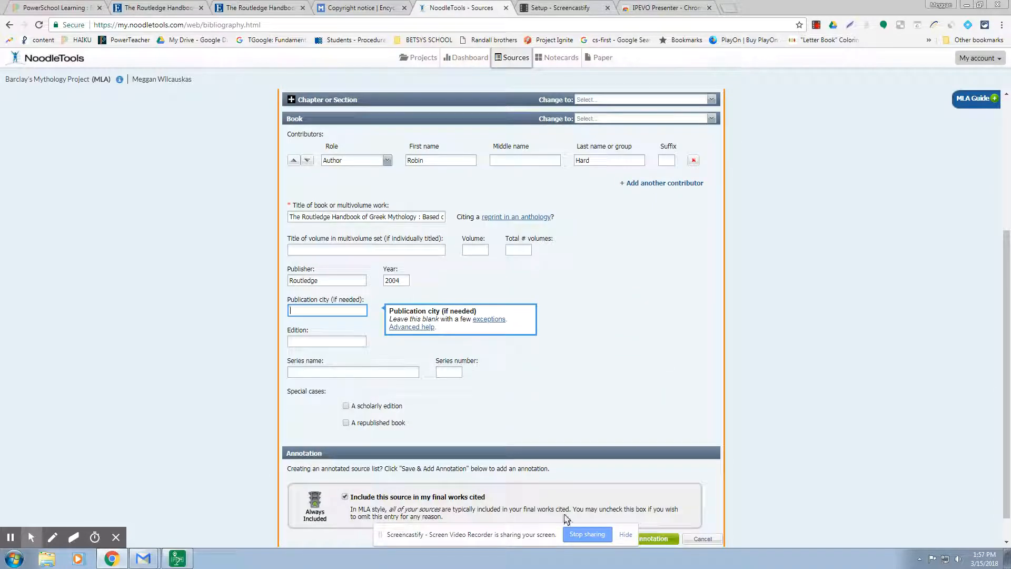
pyautogui.scroll(-1, 785, 501)
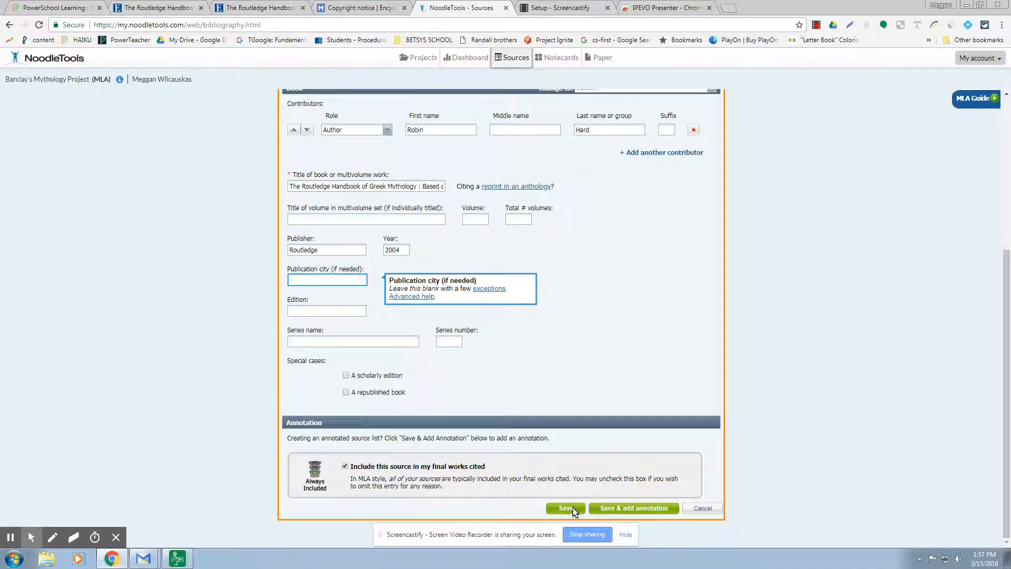
pyautogui.click(575, 512)
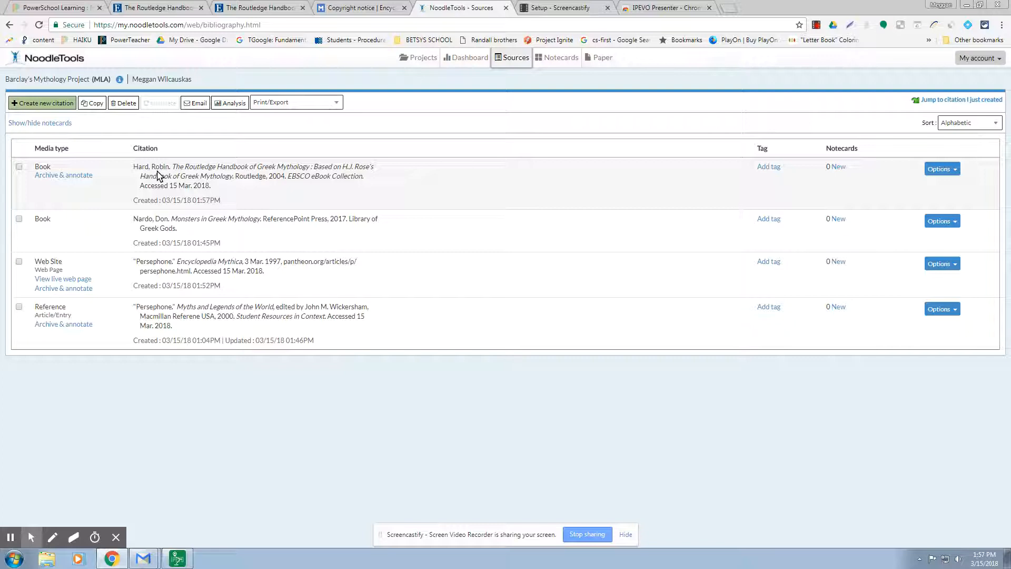
# Open the source list's formatting options and set the list title to Works Consulted.
pyautogui.click(331, 104)
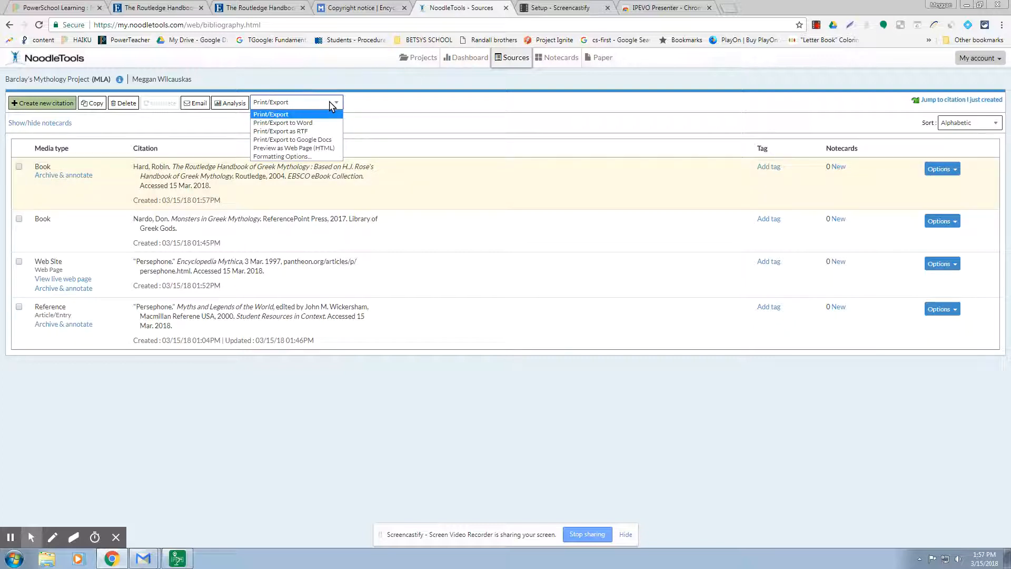
pyautogui.click(271, 156)
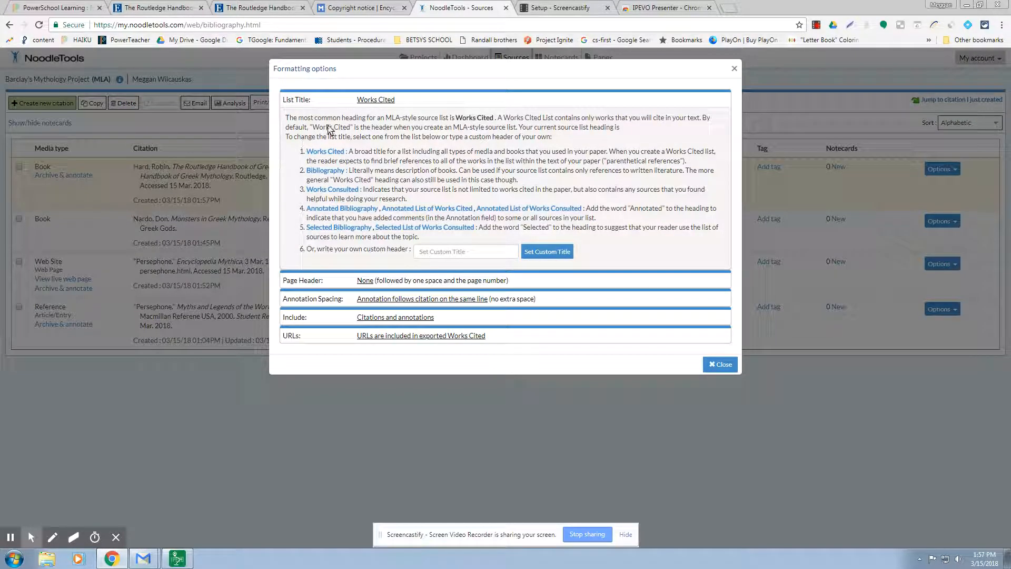
pyautogui.click(342, 191)
# Try entering the writer's last name for the source list's page header.
pyautogui.click(371, 280)
pyautogui.click(364, 182)
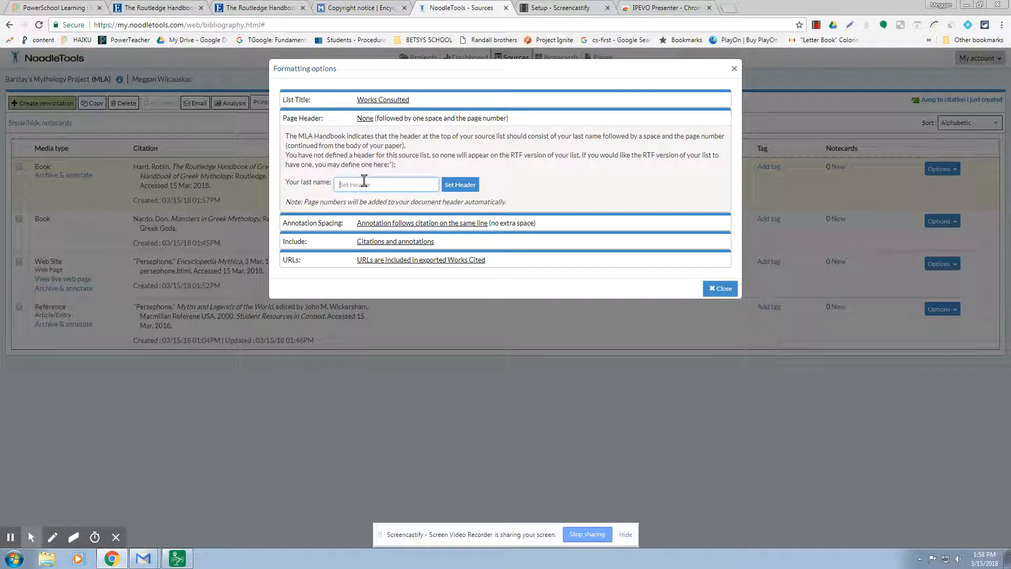
pyautogui.write('Wilcauskas')
# Set the source list to print citations only, keep URLs included in the export, and close the formatting options.
pyautogui.click(424, 243)
pyautogui.click(325, 208)
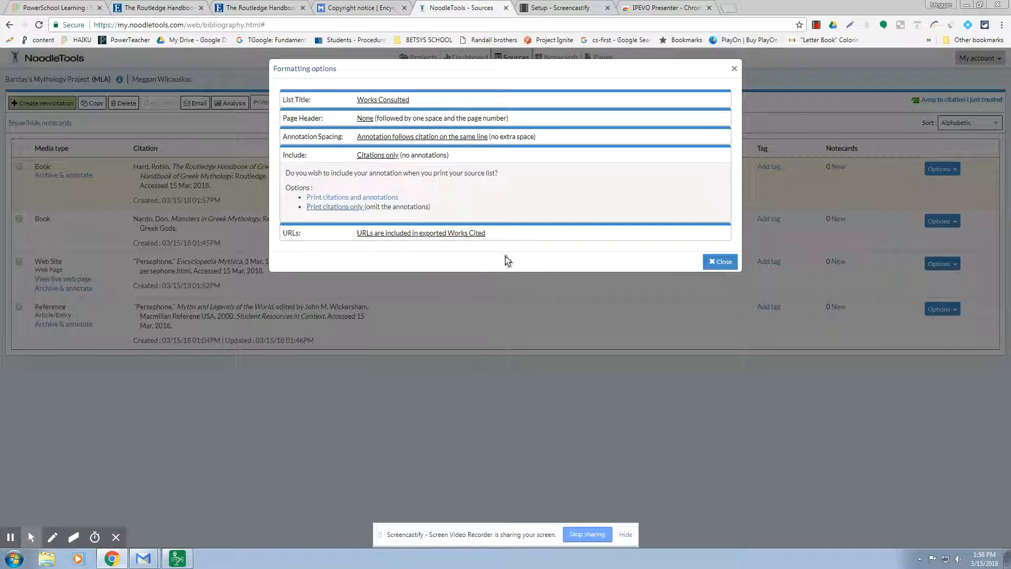
pyautogui.click(412, 233)
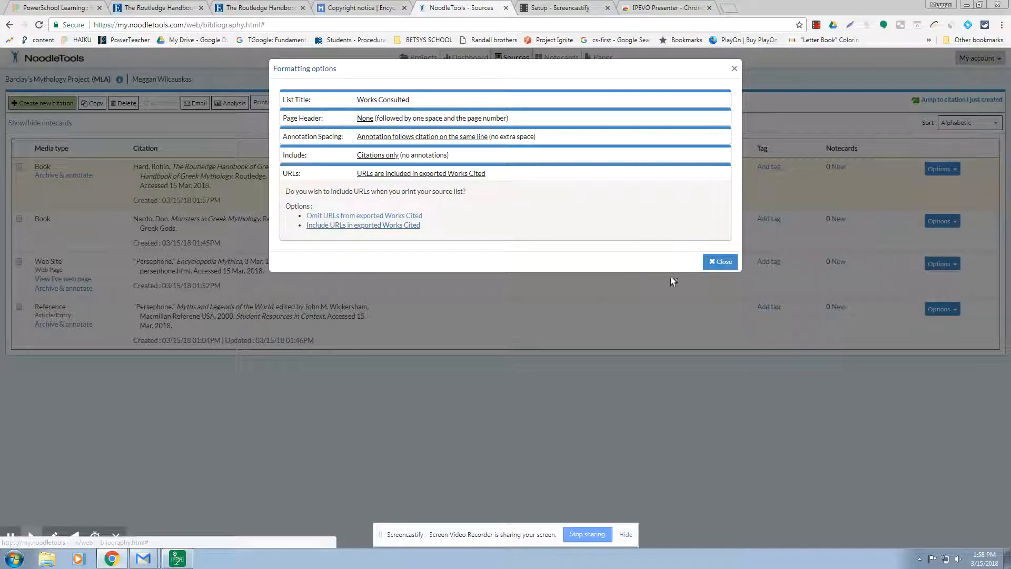
pyautogui.click(722, 263)
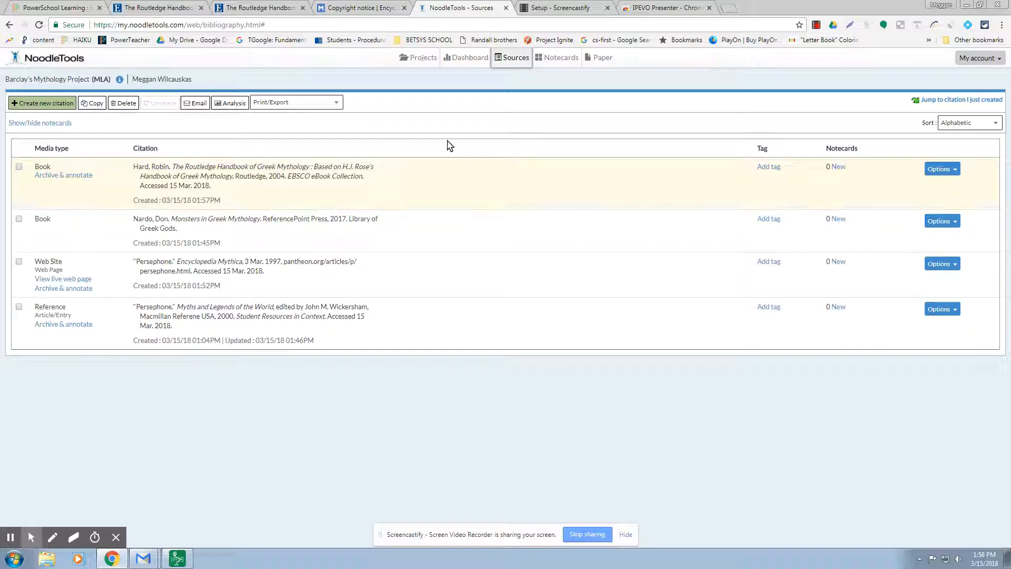
# Export the source list to Word and open the downloaded document, accepting the user name and choosing "Don't make changes" for the Office settings.
pyautogui.click(290, 103)
pyautogui.click(295, 124)
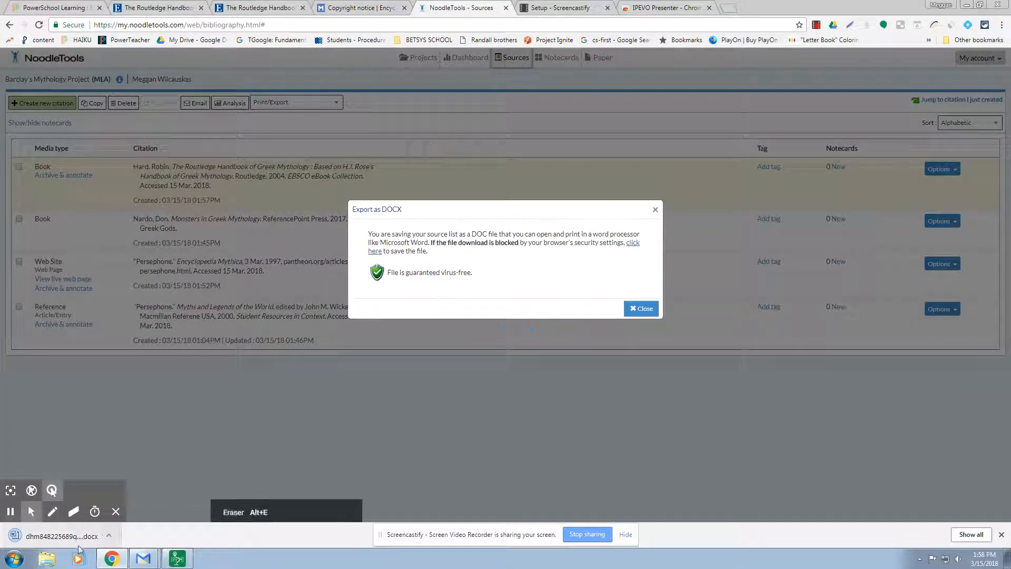
pyautogui.click(83, 537)
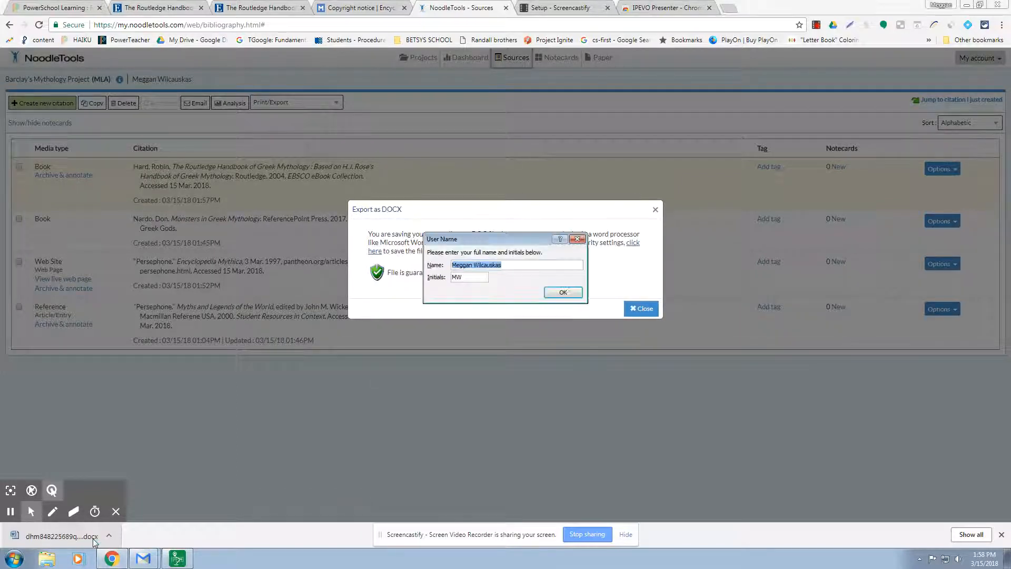
pyautogui.click(557, 294)
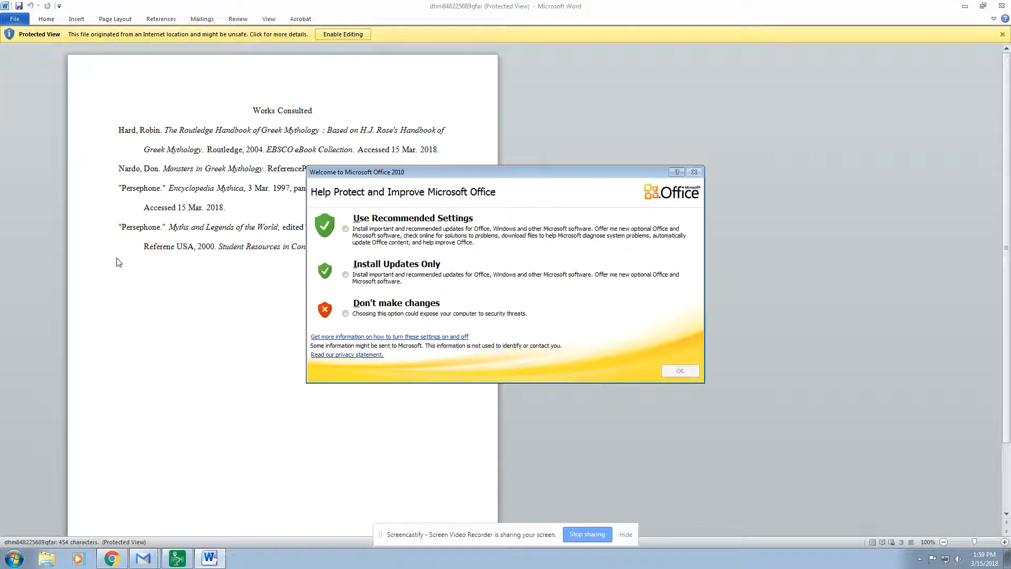
pyautogui.click(345, 314)
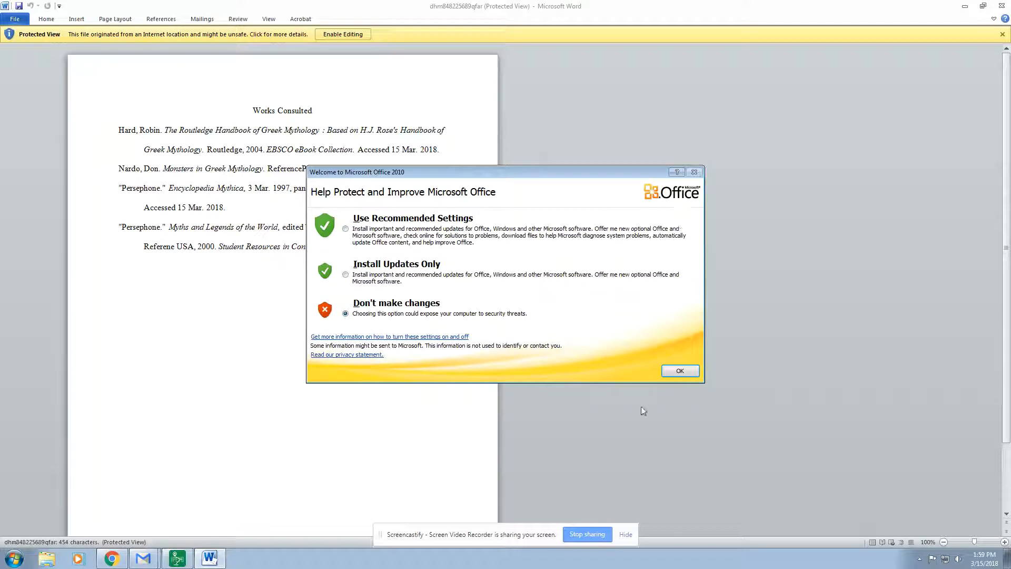
pyautogui.click(680, 371)
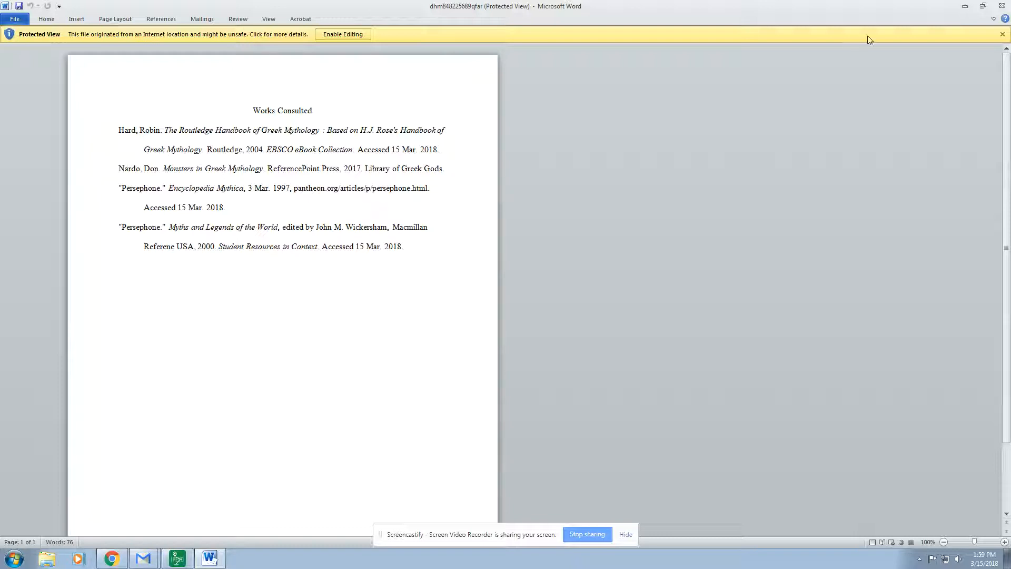
# Close the exported Word document and dismiss the export notice in NoodleTools.
pyautogui.click(1002, 8)
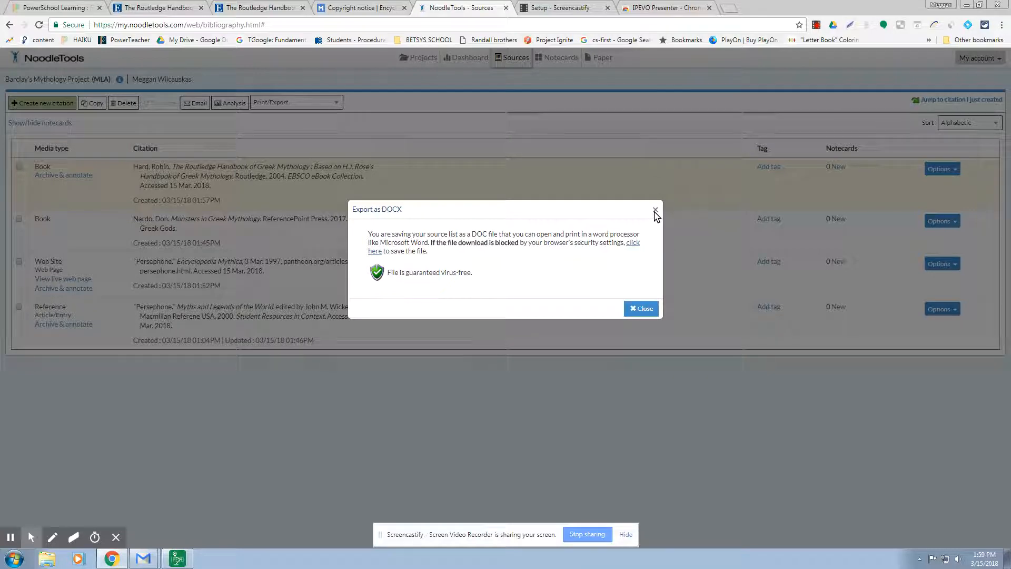
pyautogui.click(655, 211)
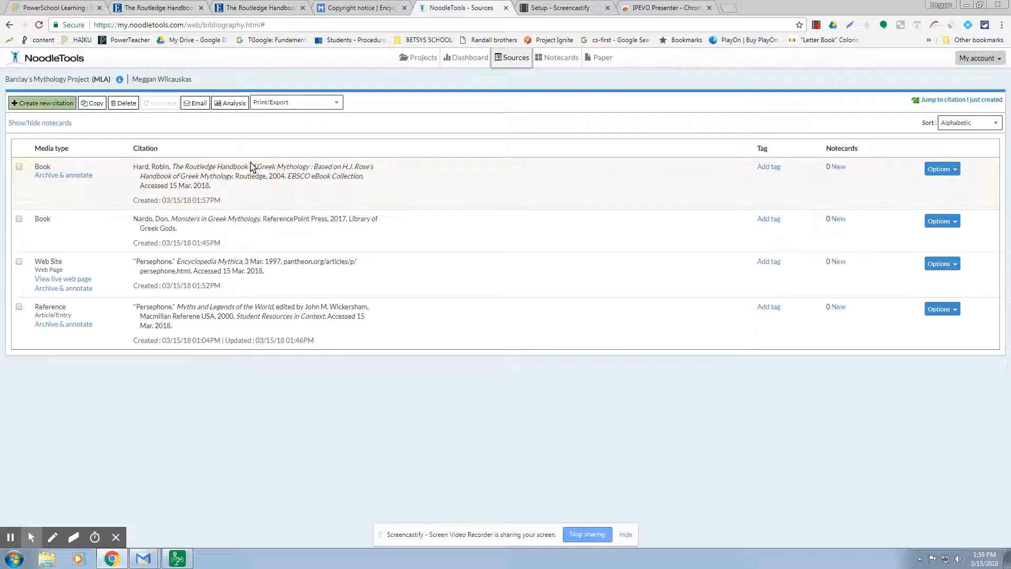
pyautogui.click(817, 30)
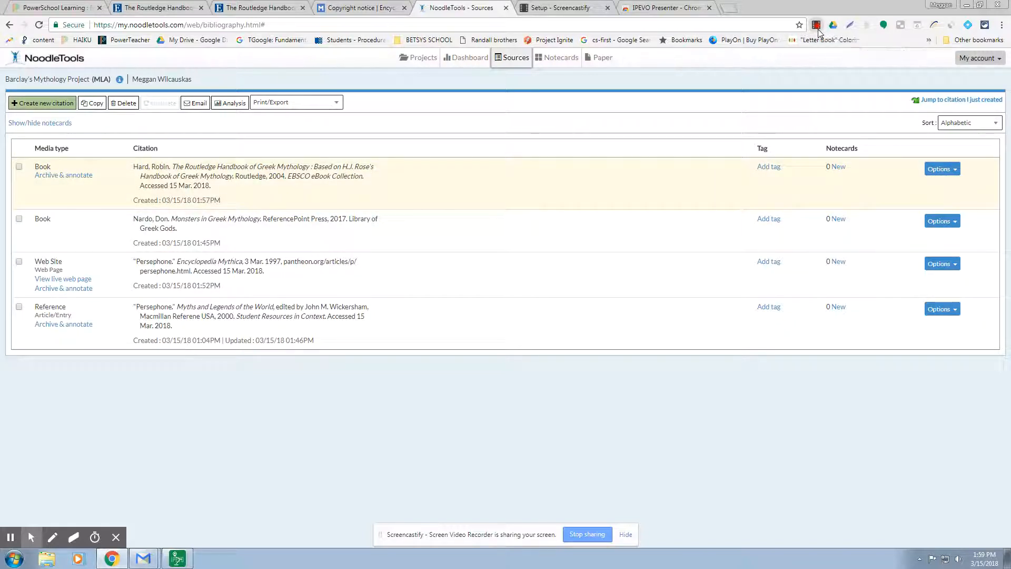